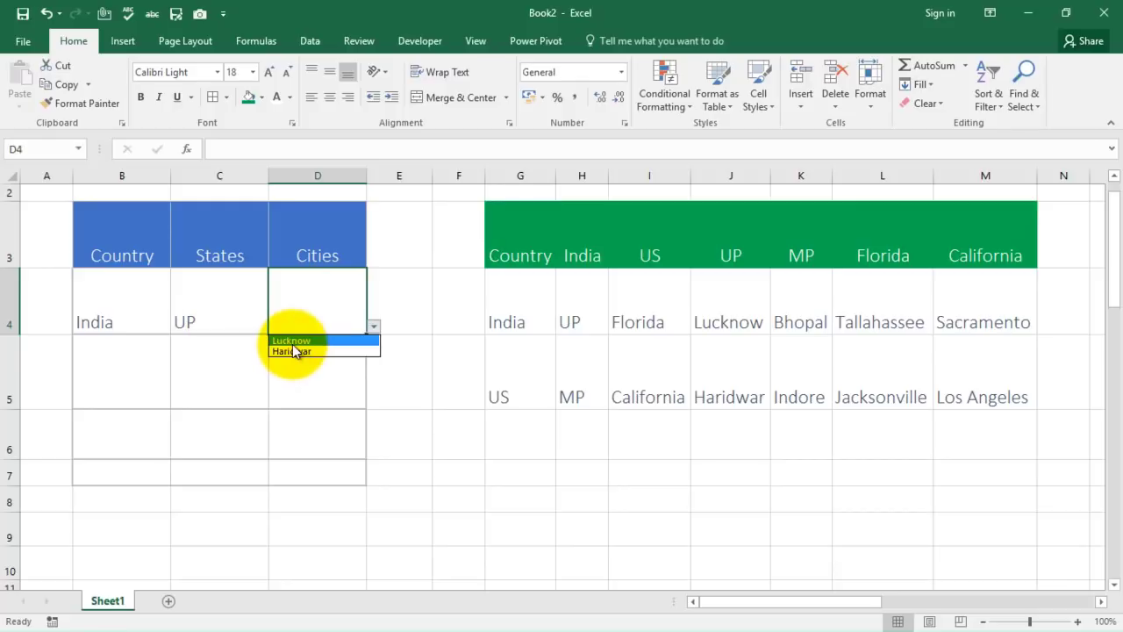
# Choose Lucknow as the city in row 4 and US as the country in row 5 from the cells' dropdown lists
pyautogui.click(294, 341)
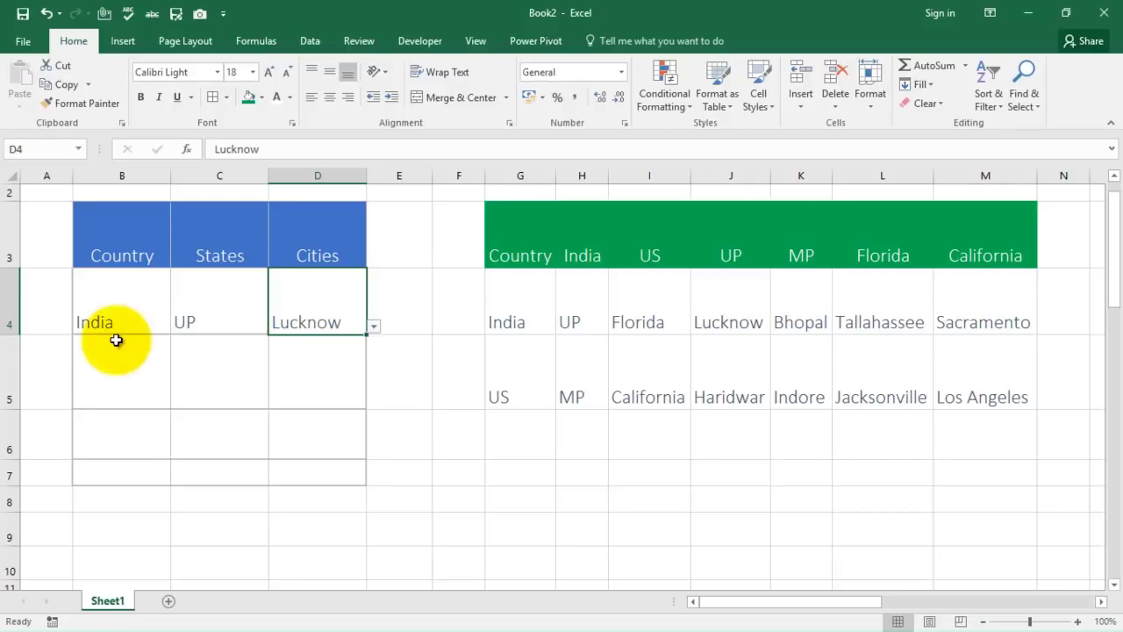
pyautogui.click(110, 367)
pyautogui.click(177, 401)
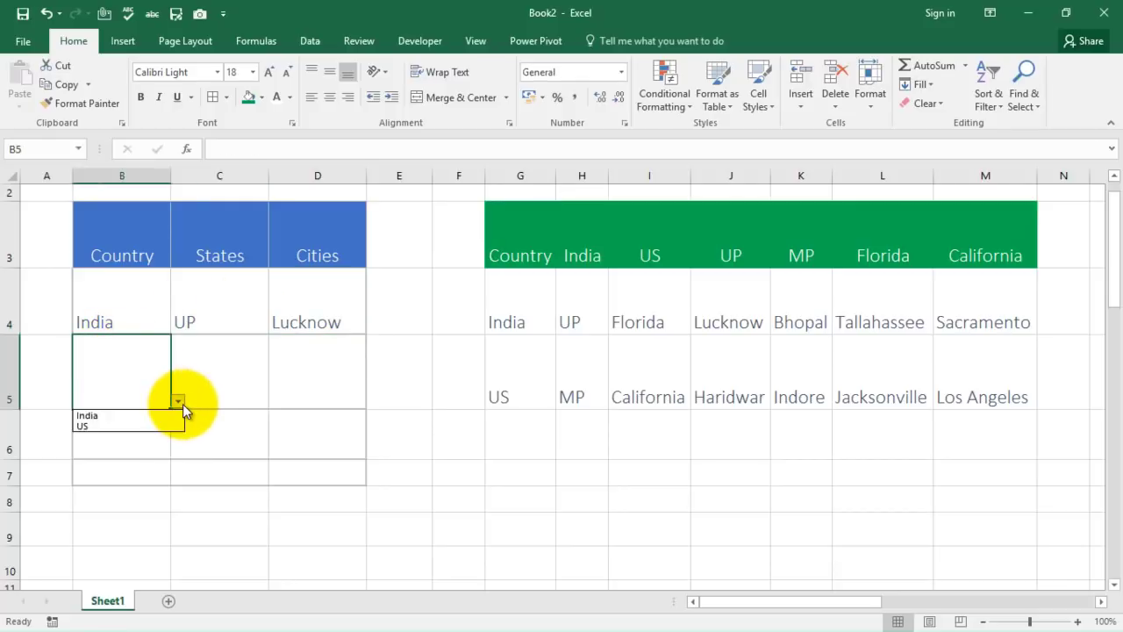
pyautogui.click(91, 426)
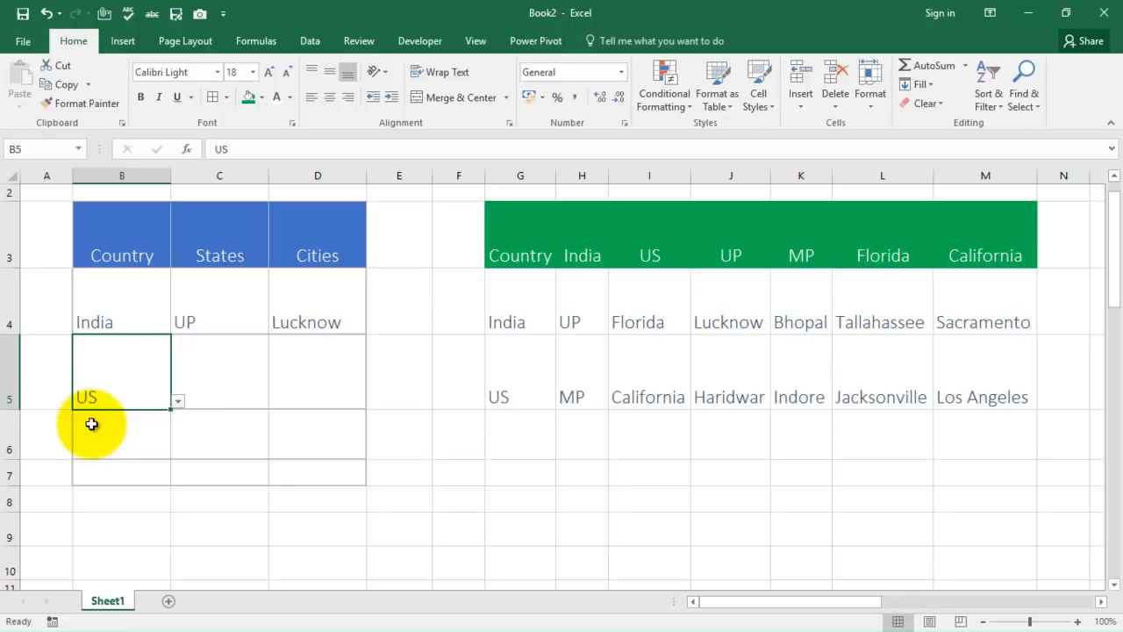
# Choose California as the state and Los Angeles as the city in row 5
pyautogui.click(195, 389)
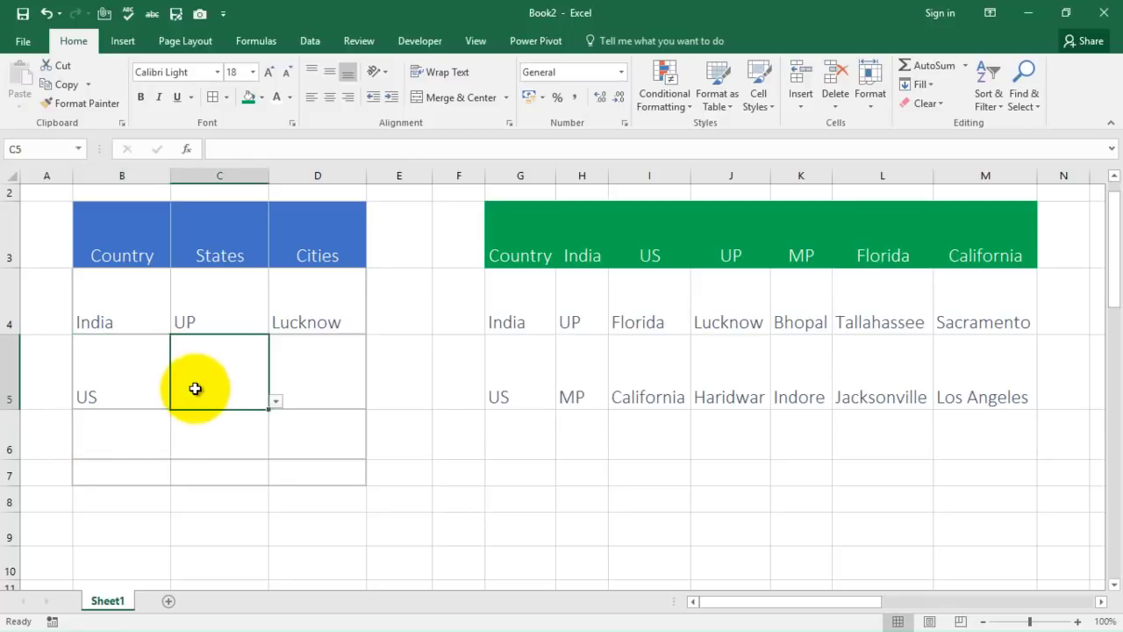
pyautogui.click(274, 406)
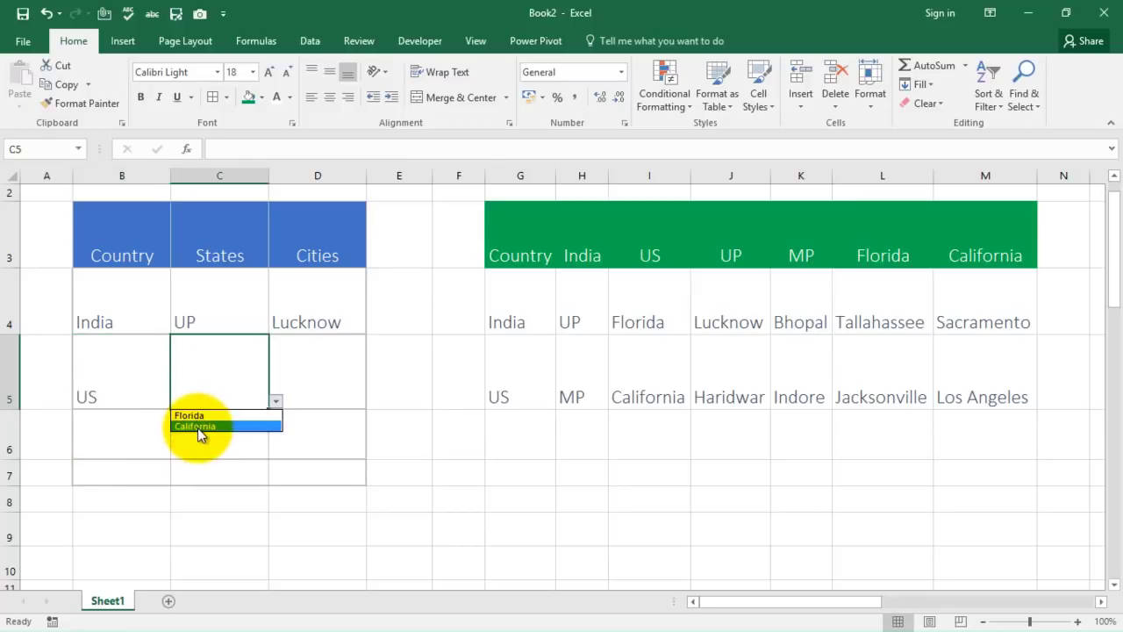
pyautogui.click(197, 427)
pyautogui.click(296, 383)
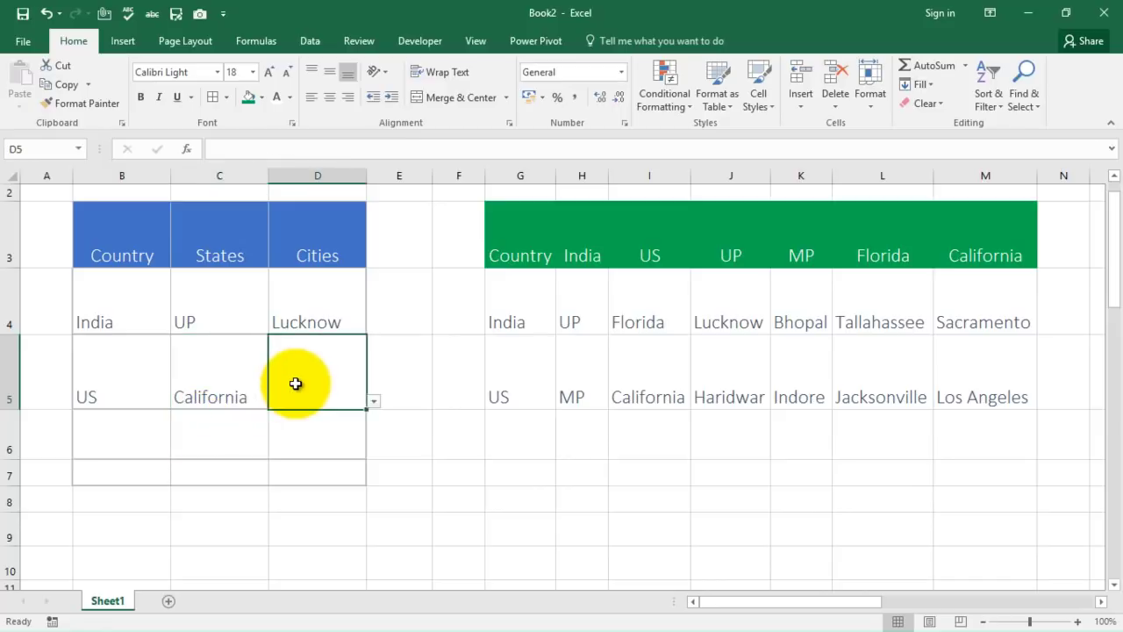
pyautogui.click(372, 402)
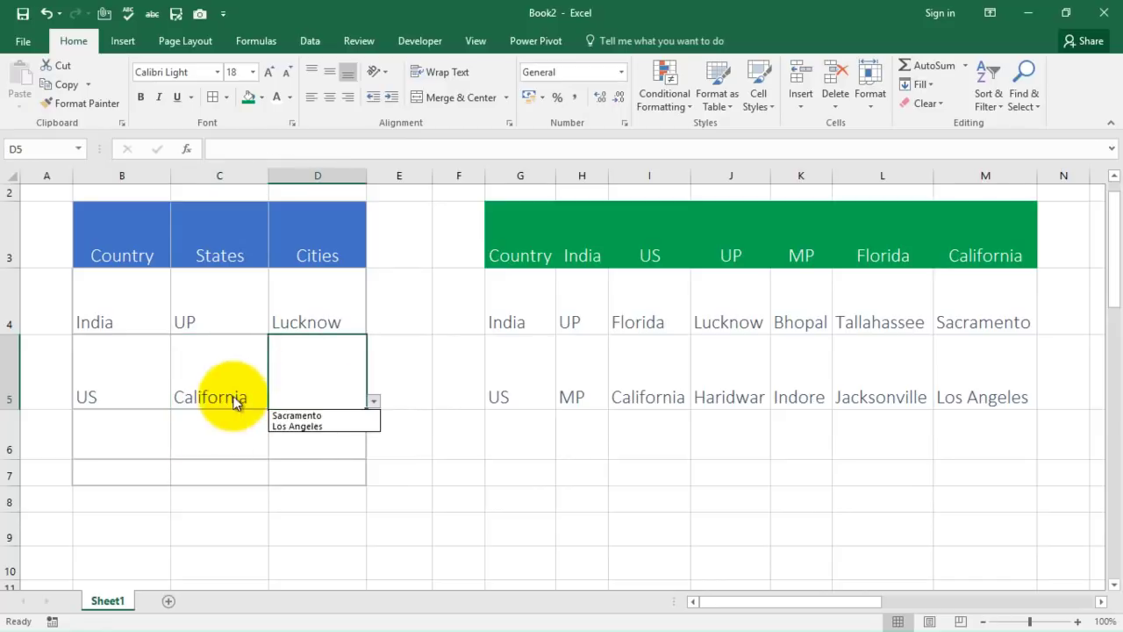
pyautogui.click(294, 426)
# Fill row 6 of the table from its dropdown lists with India, MP and Indore
pyautogui.click(151, 429)
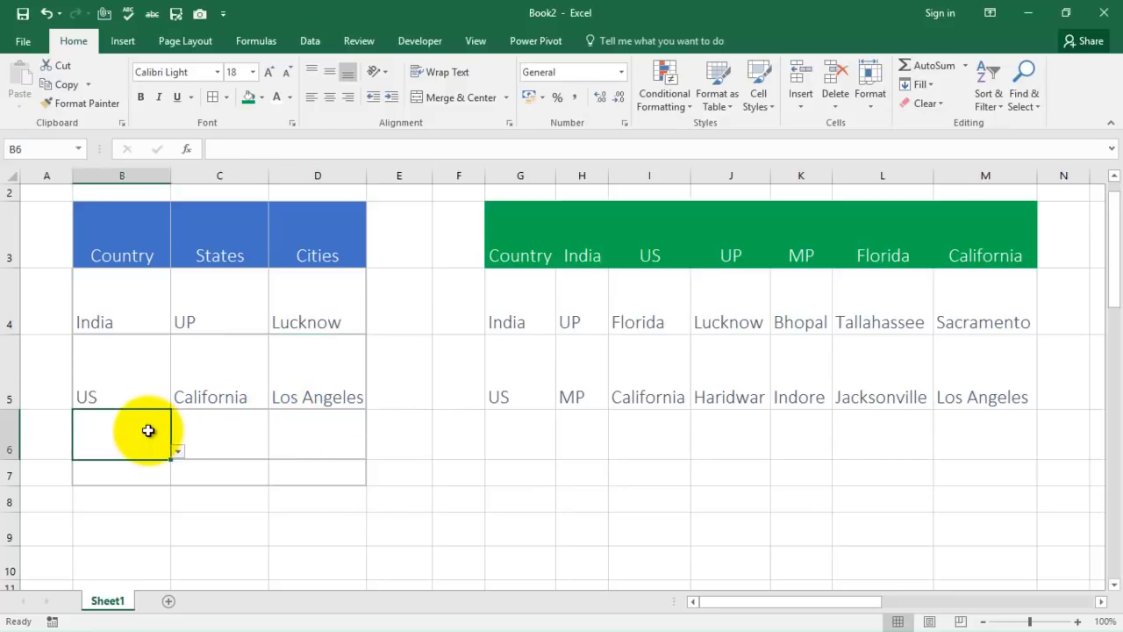
pyautogui.click(179, 453)
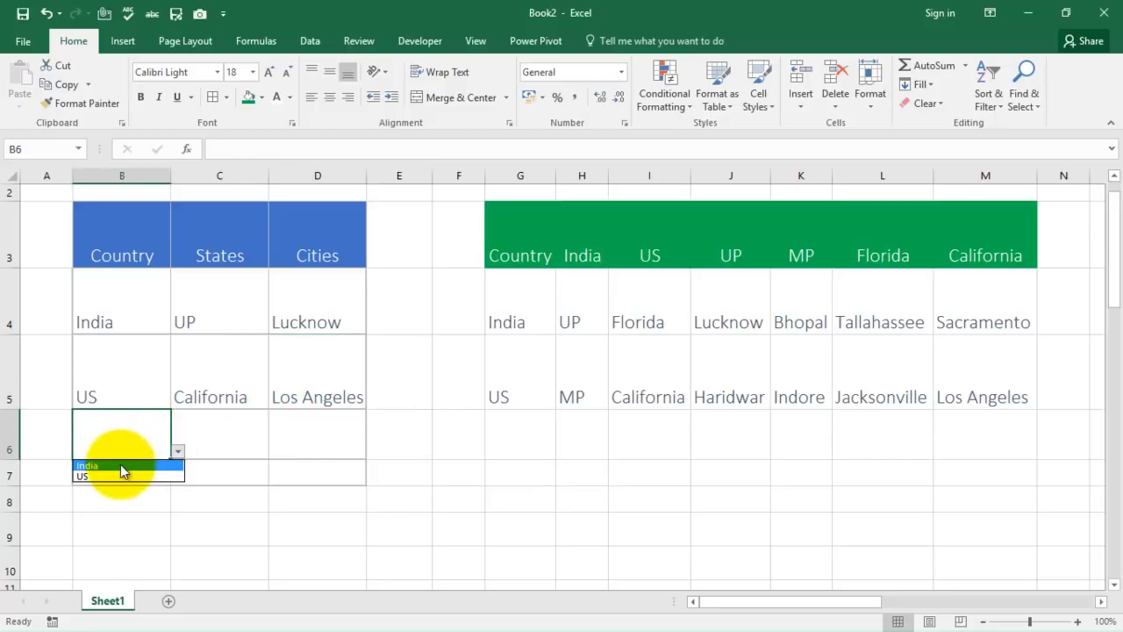
pyautogui.click(121, 465)
pyautogui.click(202, 437)
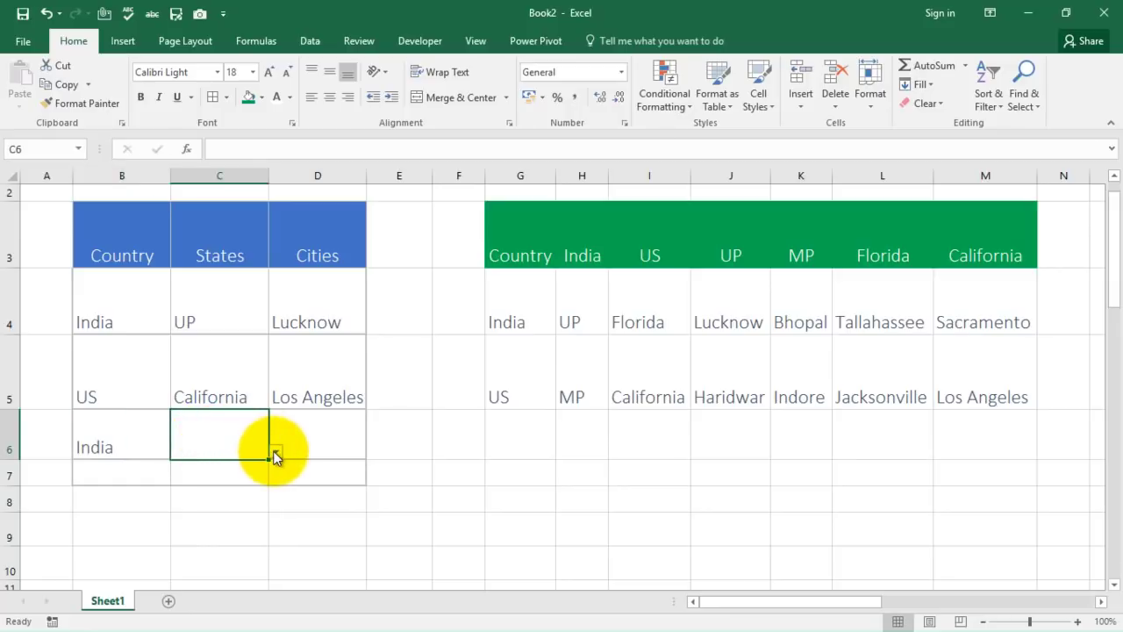
pyautogui.click(275, 454)
pyautogui.click(195, 476)
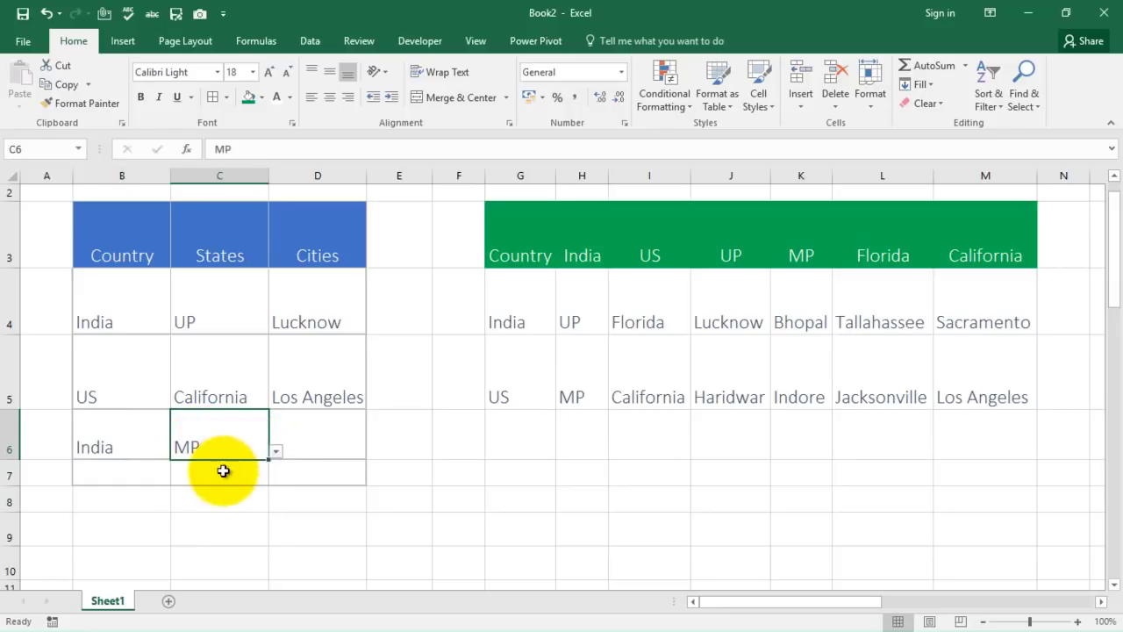
pyautogui.click(308, 444)
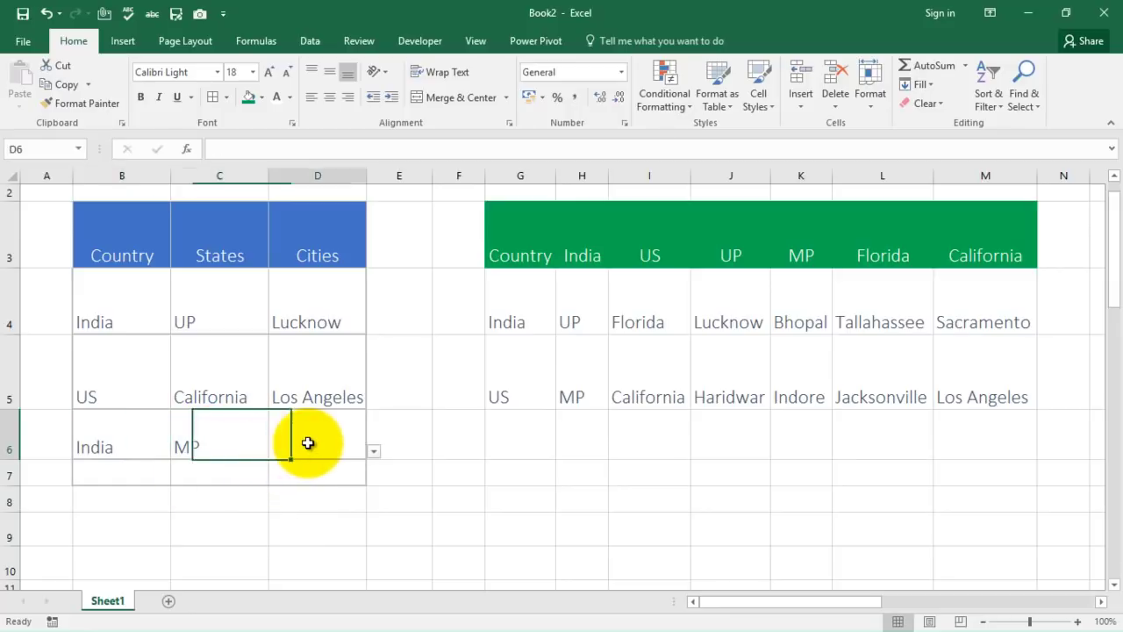
pyautogui.click(375, 452)
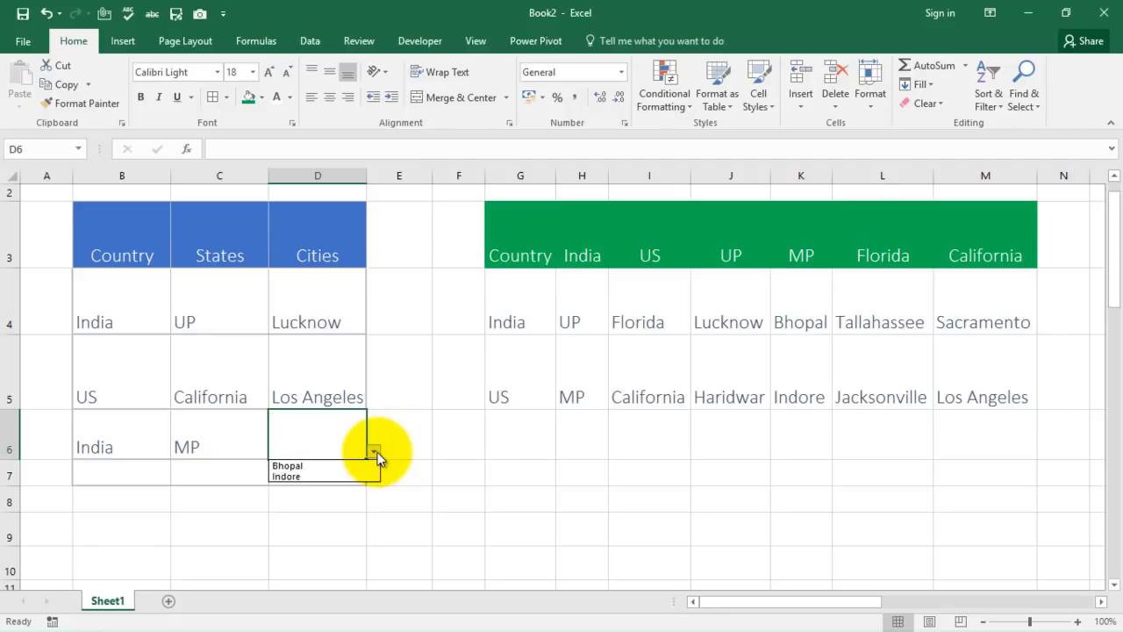
pyautogui.click(292, 476)
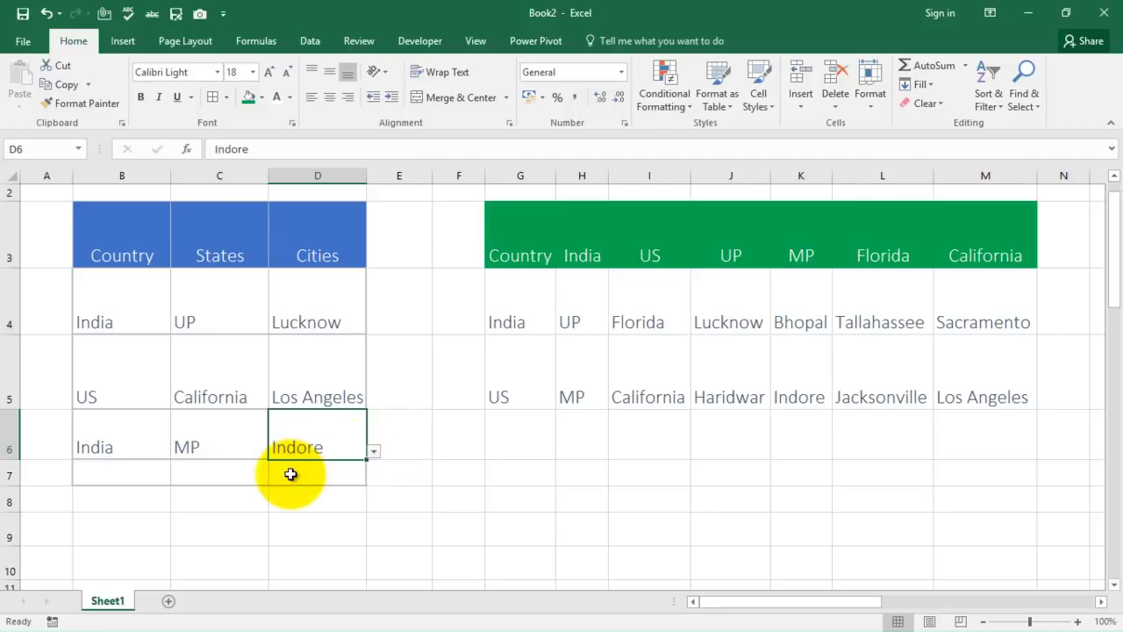
# Fill row 7 of the table from its dropdown lists with US, Florida and Tallahassee
pyautogui.click(148, 478)
pyautogui.click(178, 478)
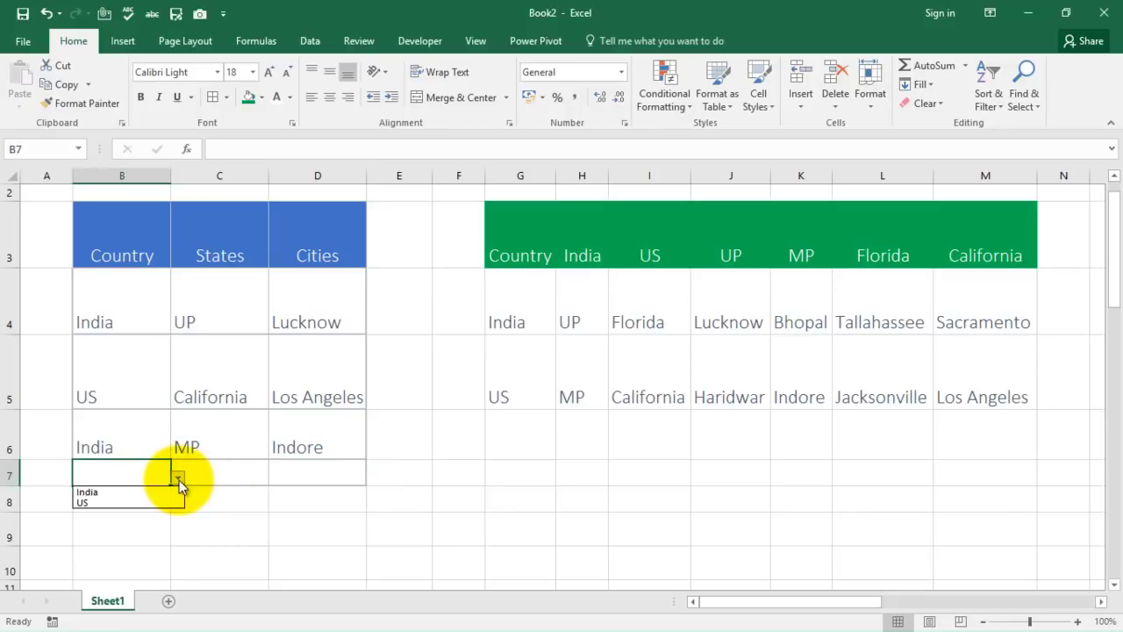
pyautogui.click(127, 503)
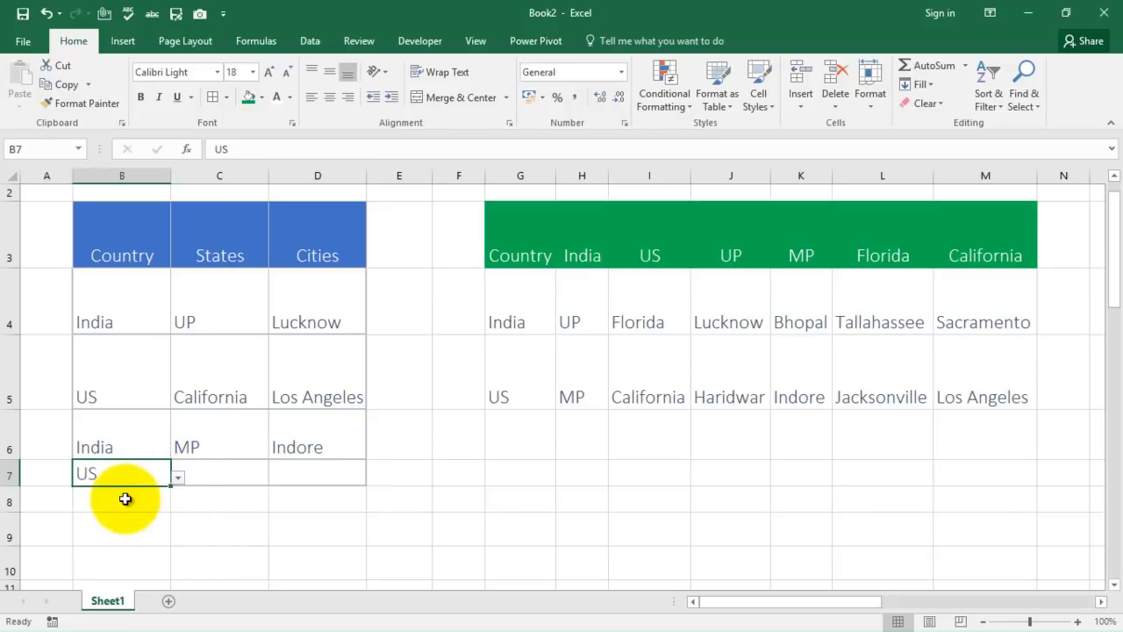
pyautogui.click(223, 474)
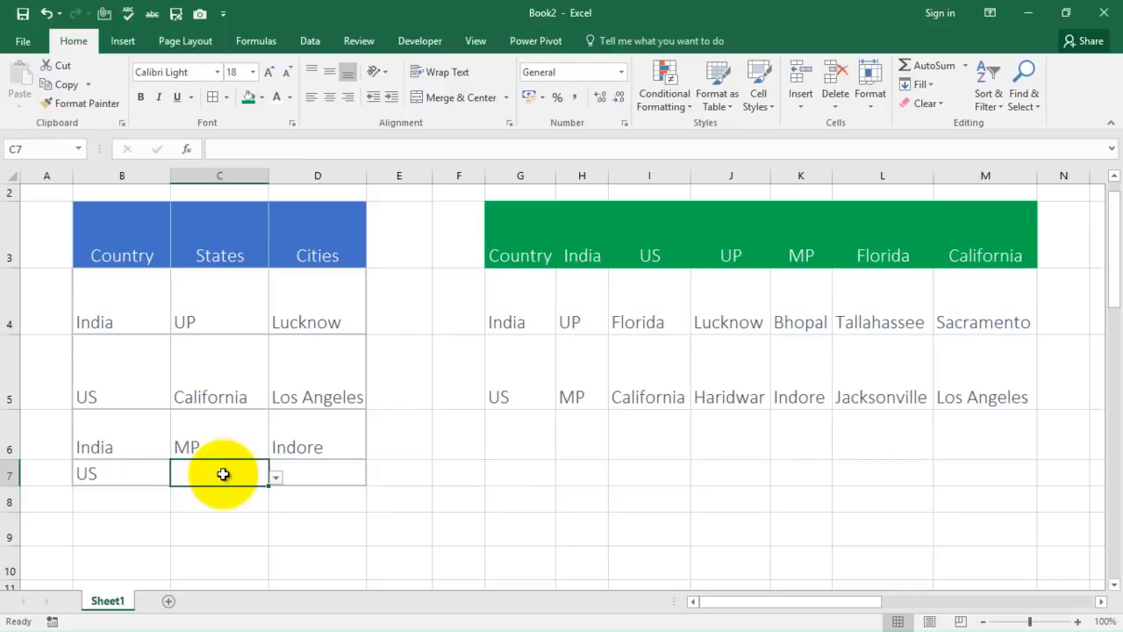
pyautogui.click(275, 480)
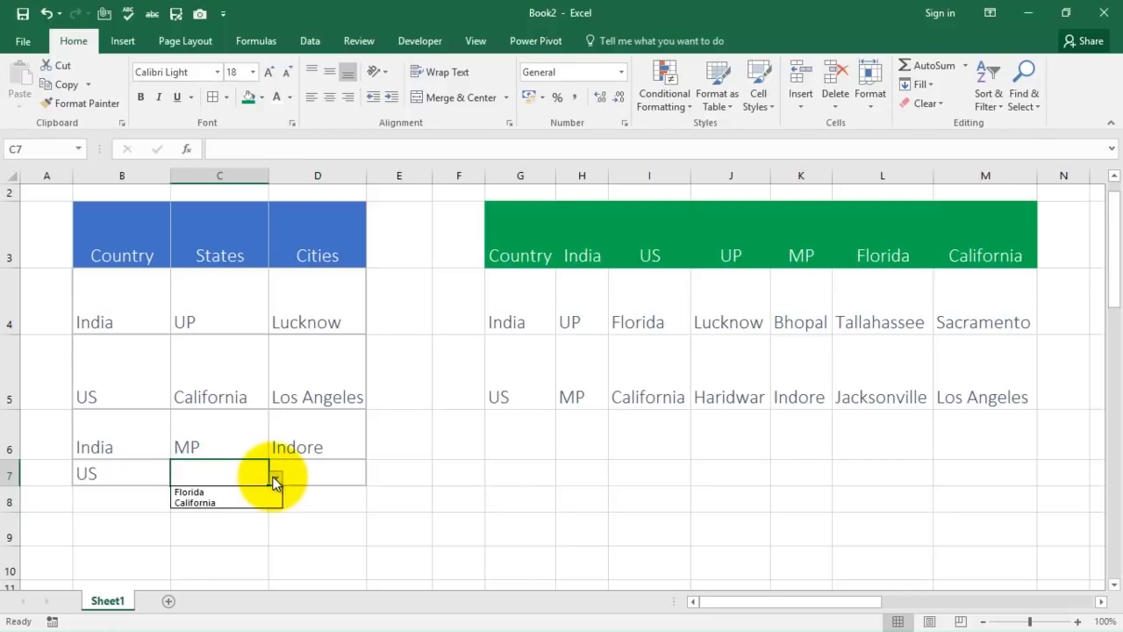
pyautogui.click(221, 491)
pyautogui.click(318, 477)
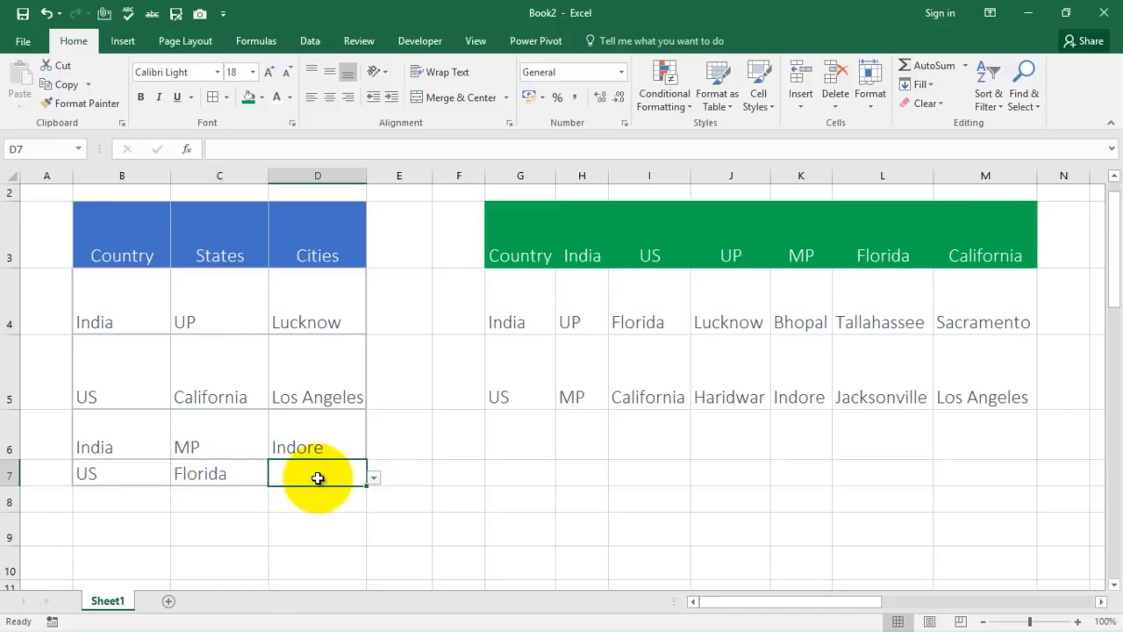
pyautogui.click(373, 479)
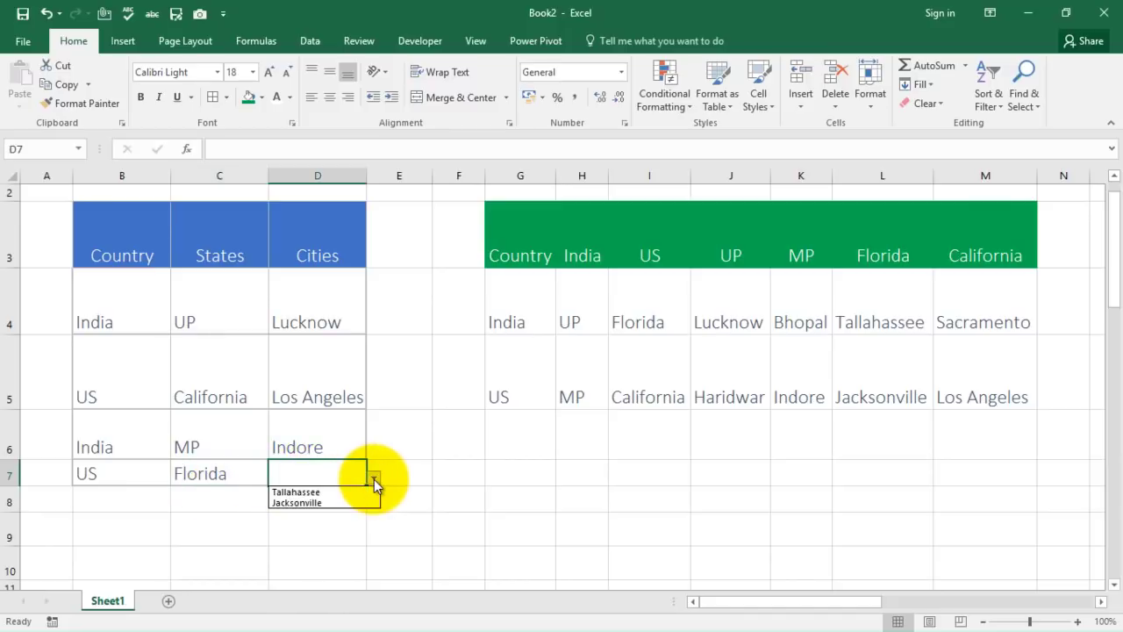
pyautogui.click(314, 492)
pyautogui.click(457, 474)
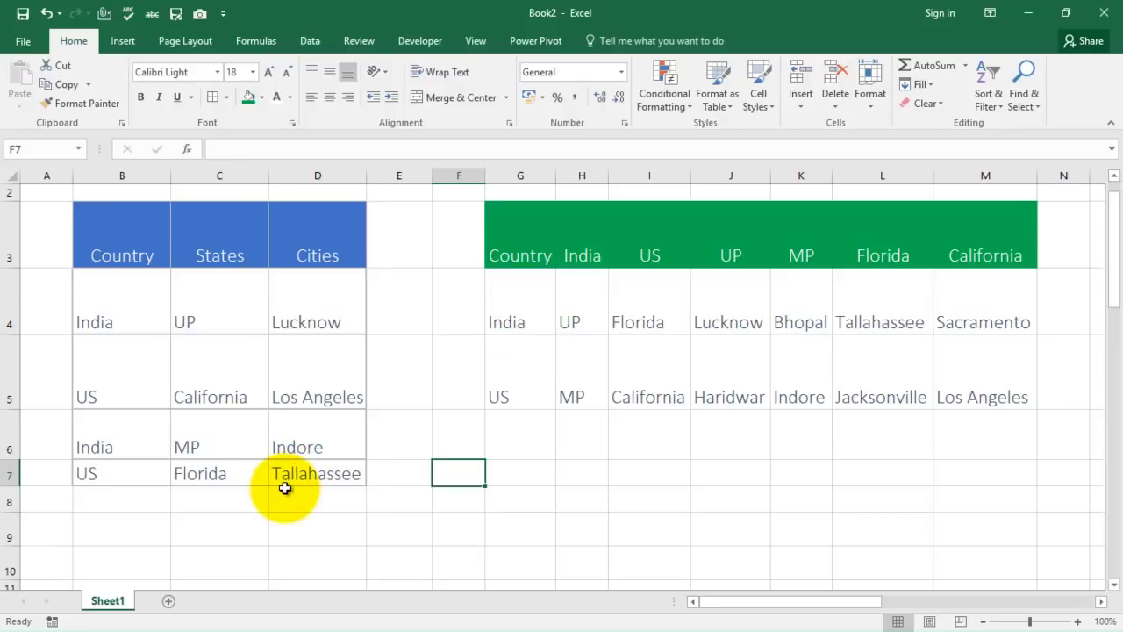
# Switch to the Book3 workbook containing the empty Country, States and Cities table
pyautogui.hotkey('alt', 'Tab')
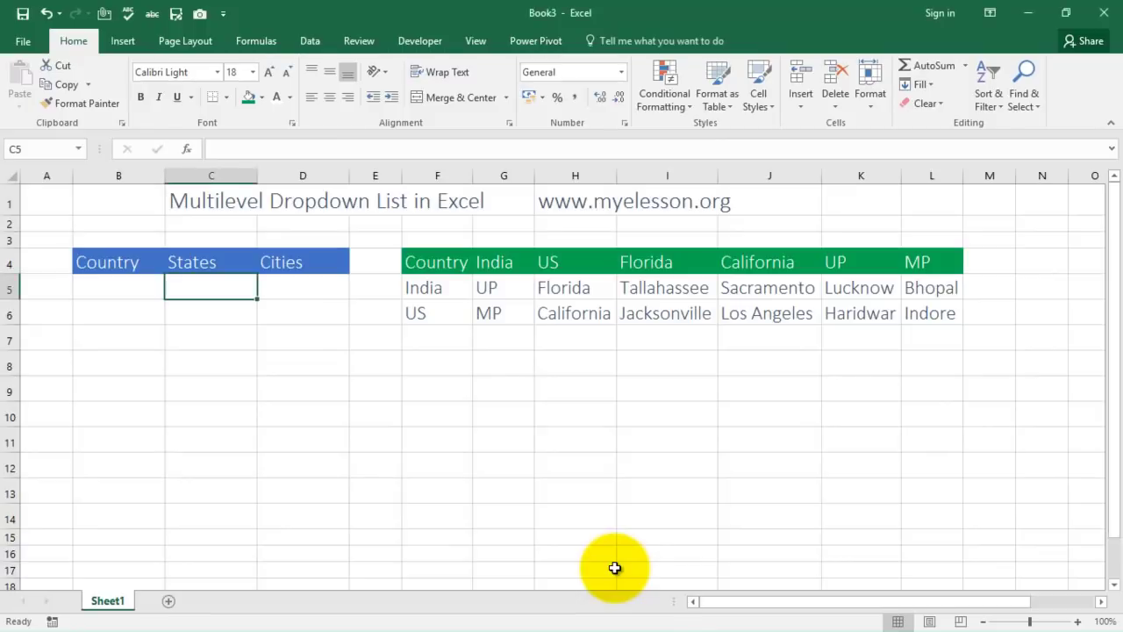
pyautogui.click(390, 358)
pyautogui.press('Left')
pyautogui.press('Left')
pyautogui.press('Left')
pyautogui.press('Up')
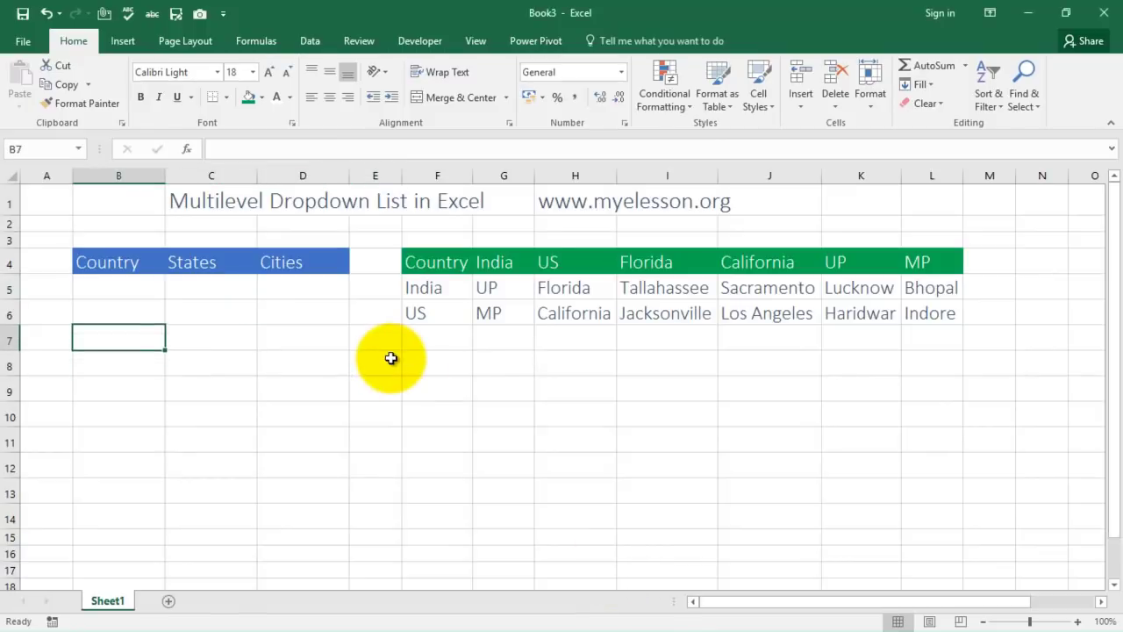
pyautogui.press('Right')
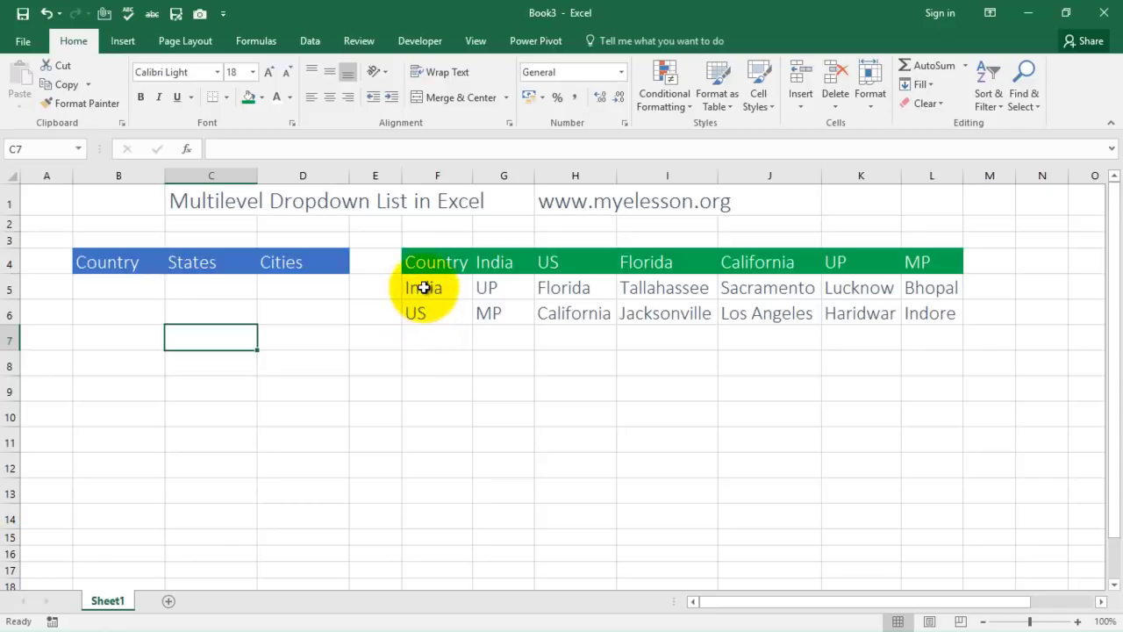
# Try States as the header in G4 in place of India, and undo the change
pyautogui.click(496, 262)
pyautogui.write('States')
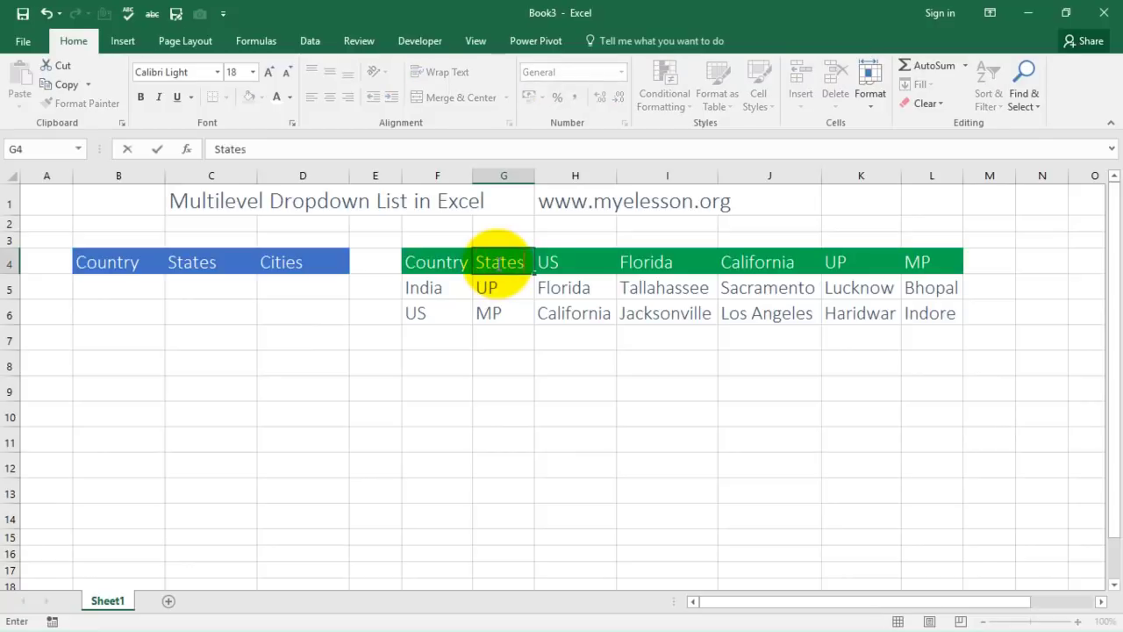
pyautogui.press('Return')
pyautogui.press('Left')
pyautogui.press('Right')
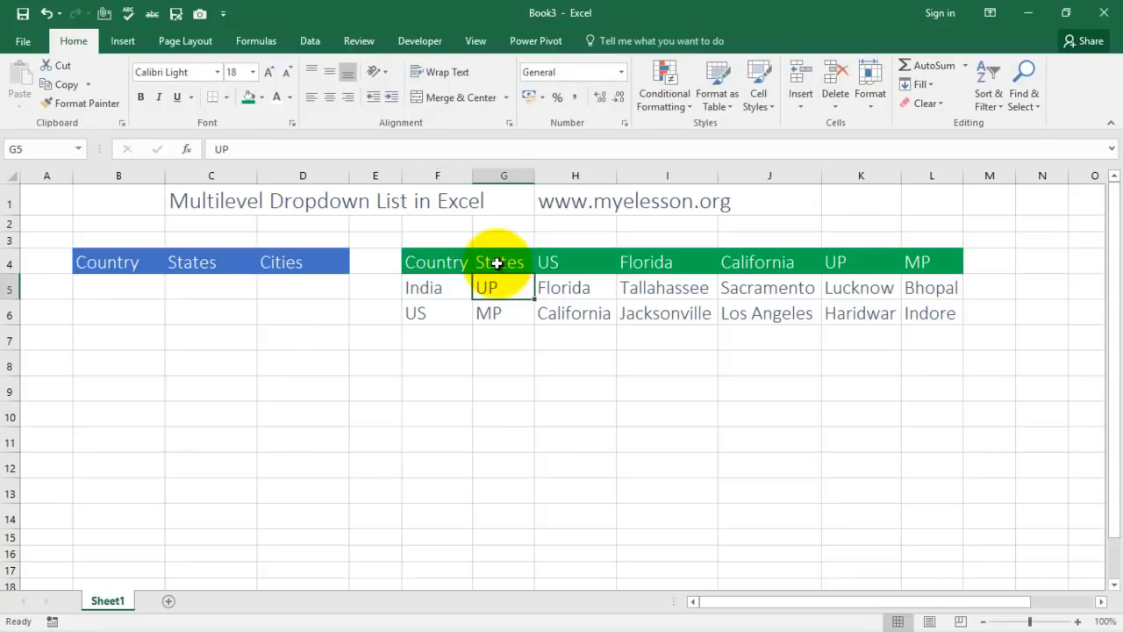
pyautogui.press('Down')
pyautogui.press('Up')
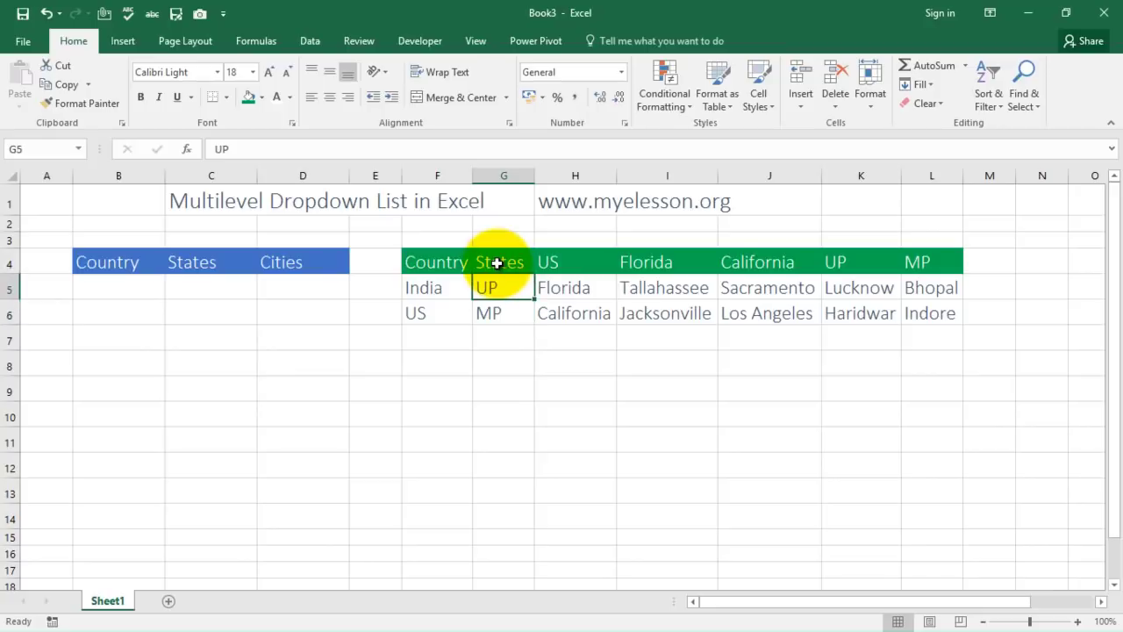
pyautogui.click(499, 313)
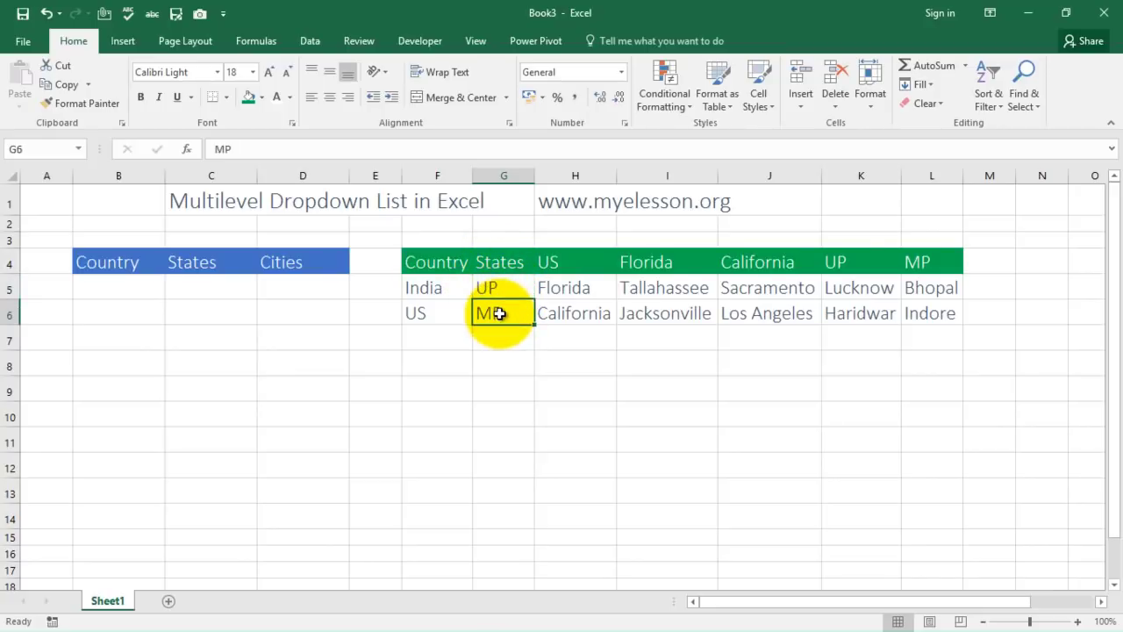
pyautogui.click(576, 258)
pyautogui.press('Left')
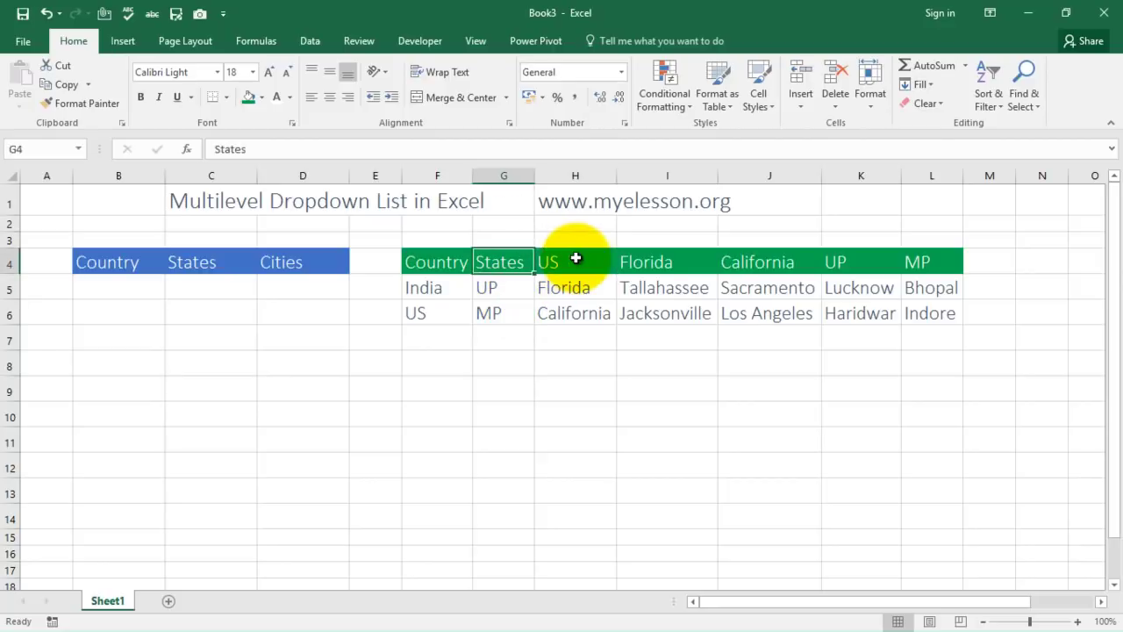
pyautogui.hotkey('ctrl', 'z')
# Examine the US header and the UP and MP columns of the green source table, including the cities beneath each state
pyautogui.press('Right')
pyautogui.press('Right')
pyautogui.press('Left')
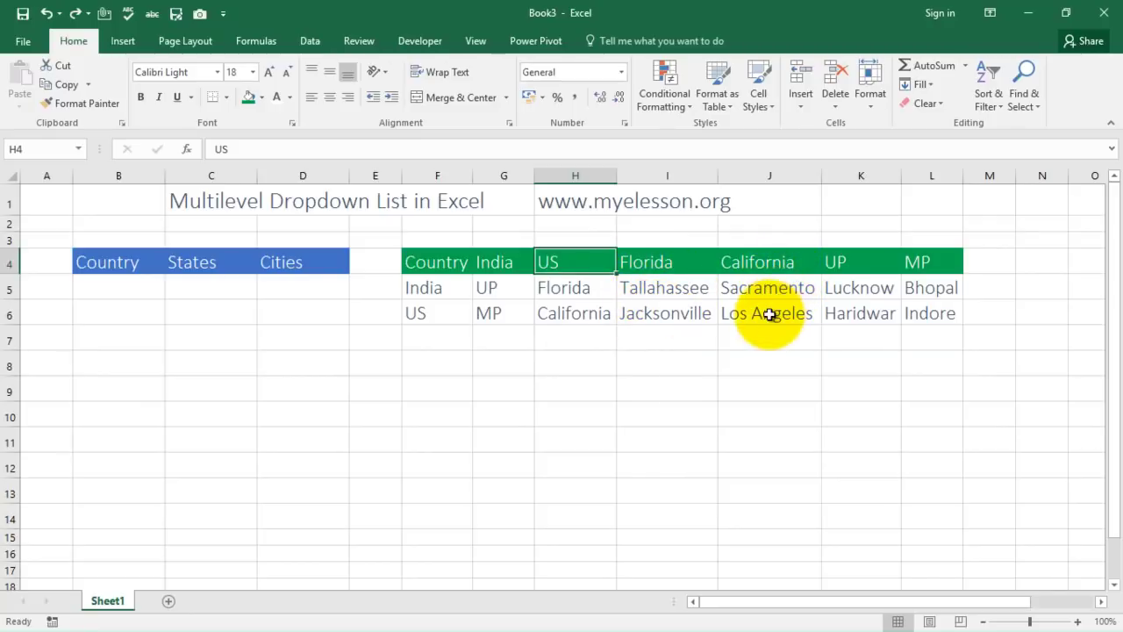
pyautogui.click(849, 256)
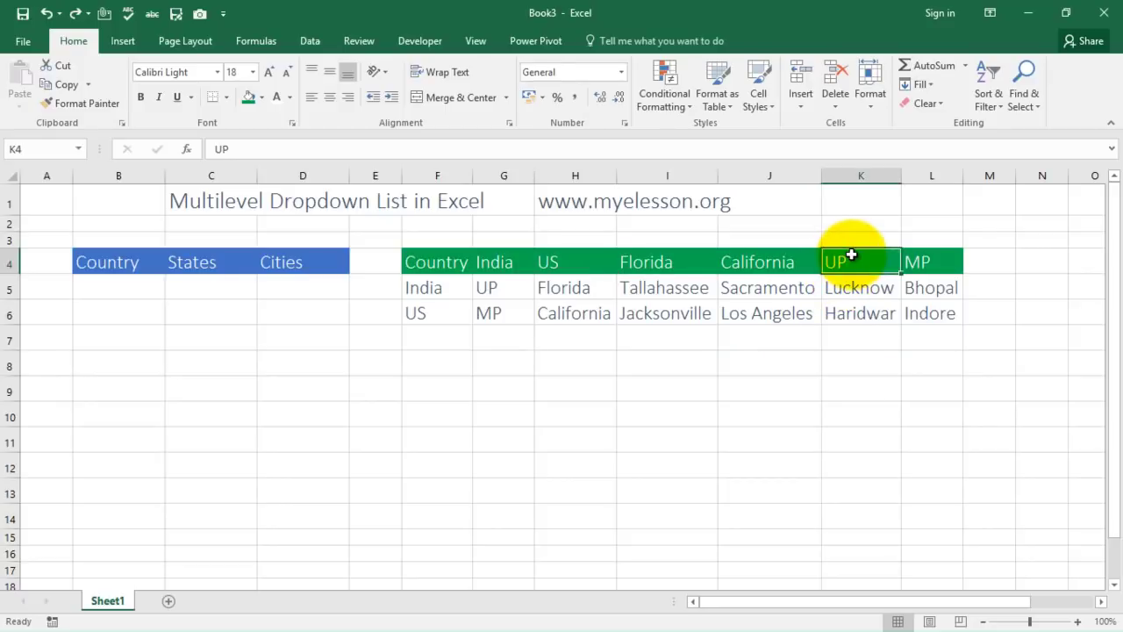
pyautogui.click(859, 290)
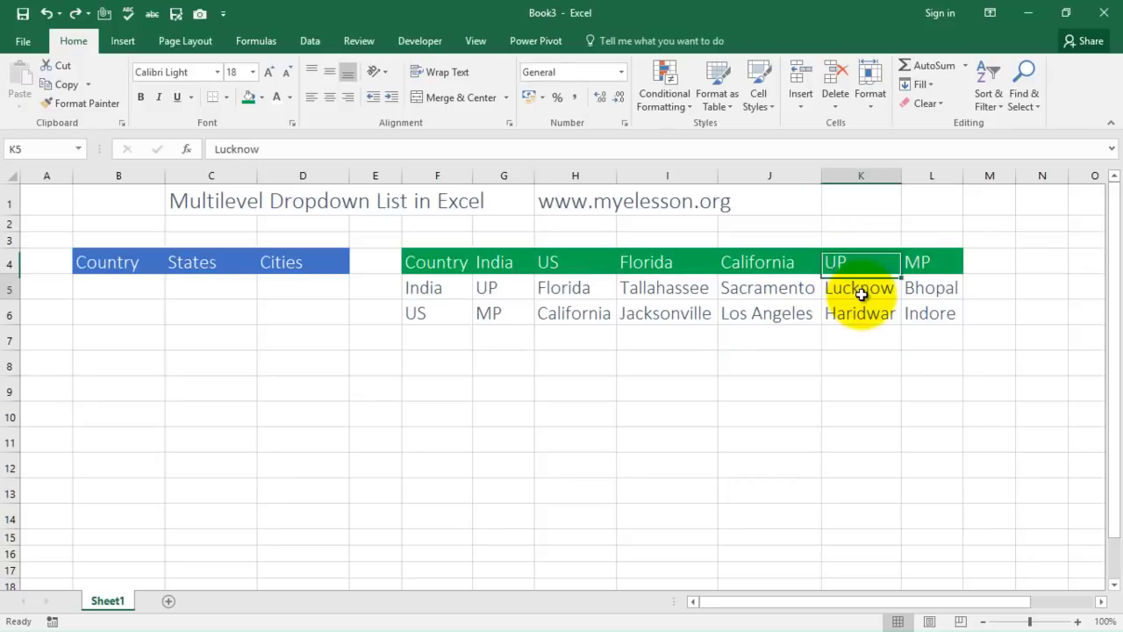
pyautogui.click(878, 310)
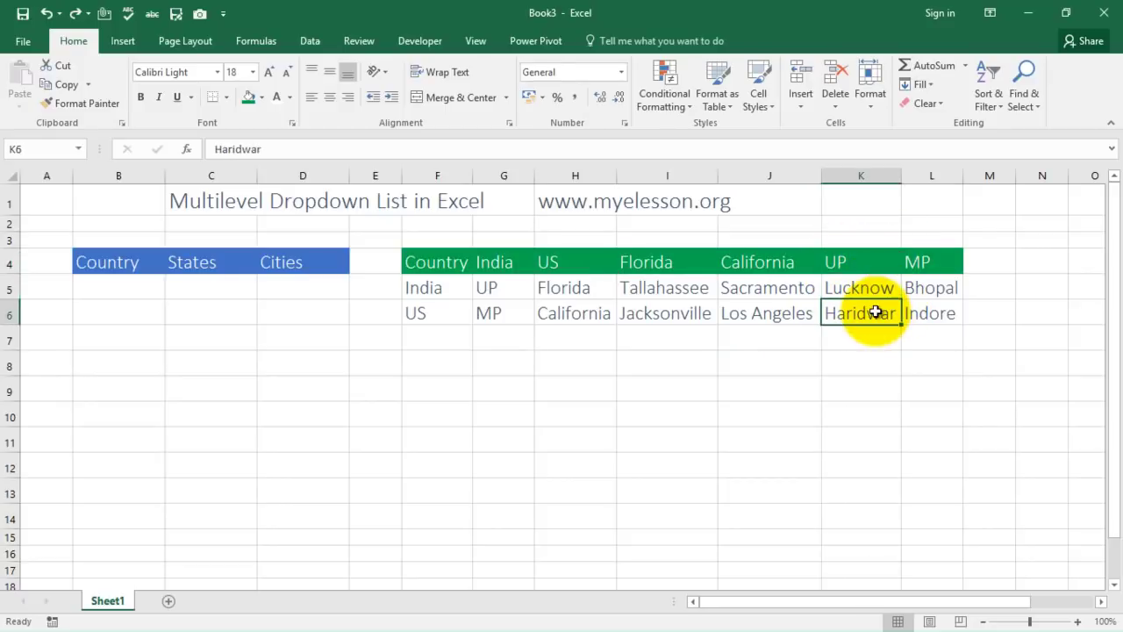
pyautogui.click(930, 265)
pyautogui.click(937, 289)
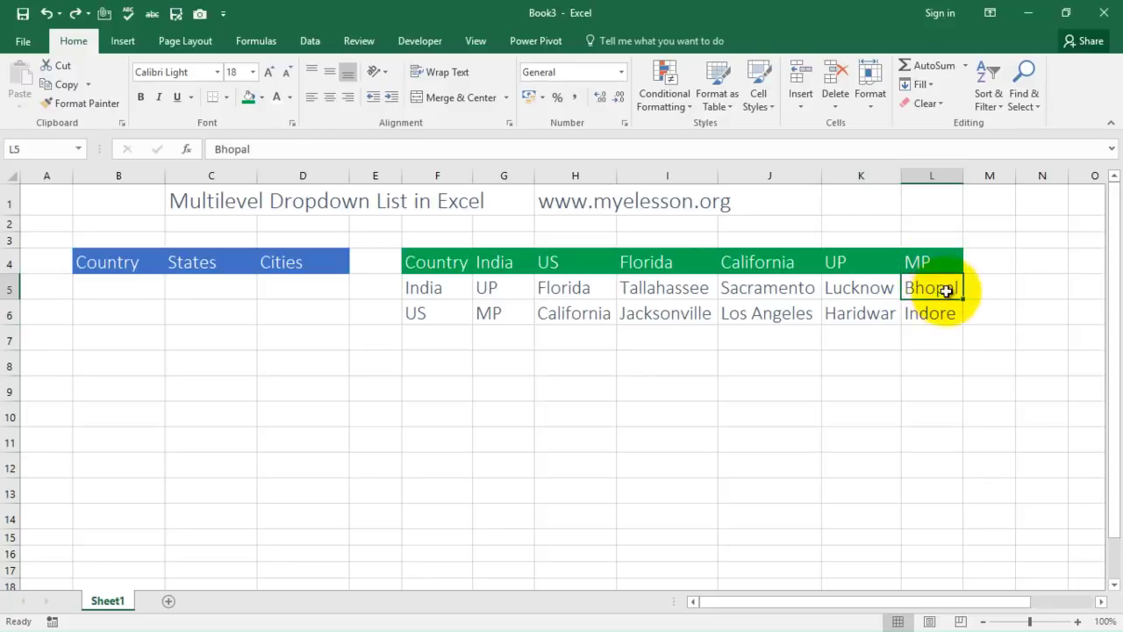
pyautogui.click(936, 314)
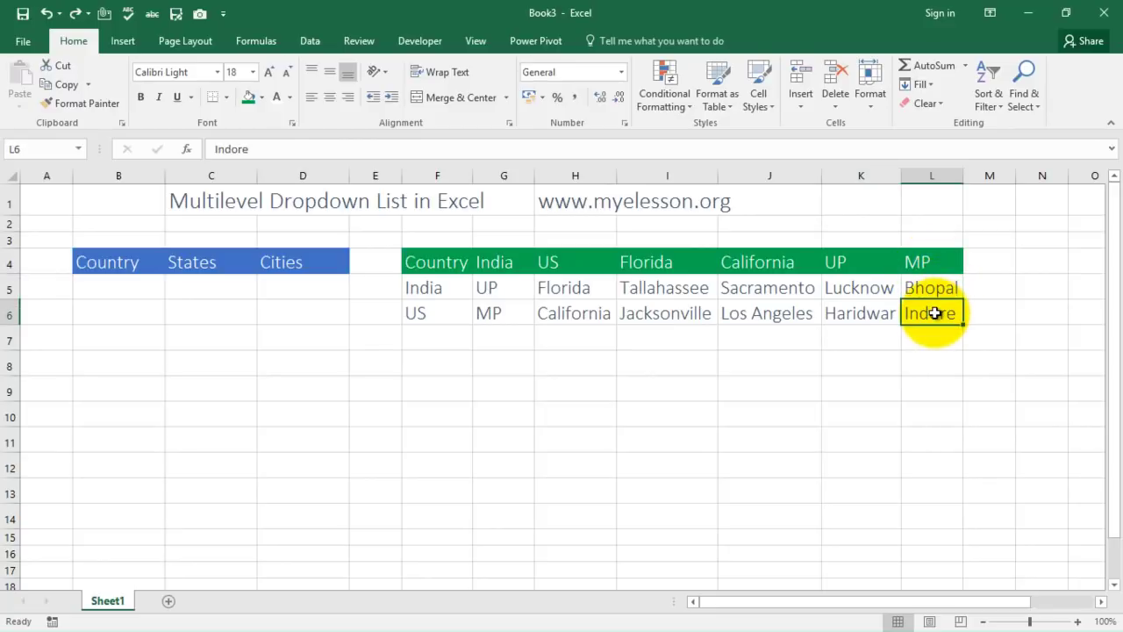
# Examine row 6 of the green source table from the MP column back to the Country column
pyautogui.press('Left')
pyautogui.press('Left')
pyautogui.press('Left')
pyautogui.press('Left')
pyautogui.press('Left')
pyautogui.press('Left')
pyautogui.press('Left')
pyautogui.press('Right')
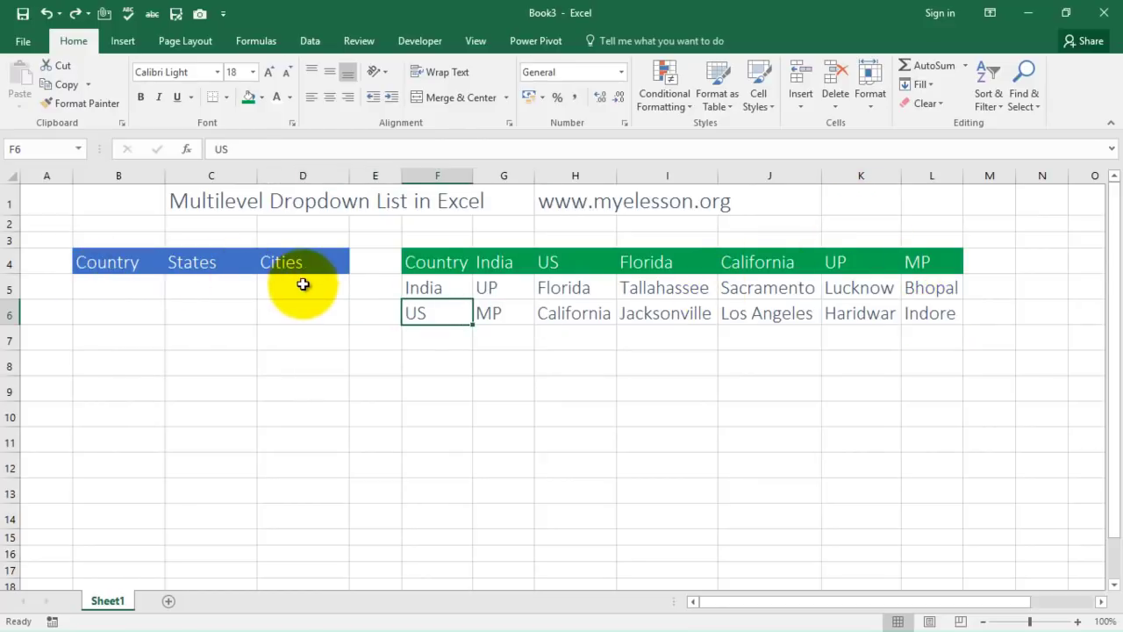
# Apply a thick outside border around the empty cells B5:D15 beneath the Country, States and Cities headers
pyautogui.click(113, 287)
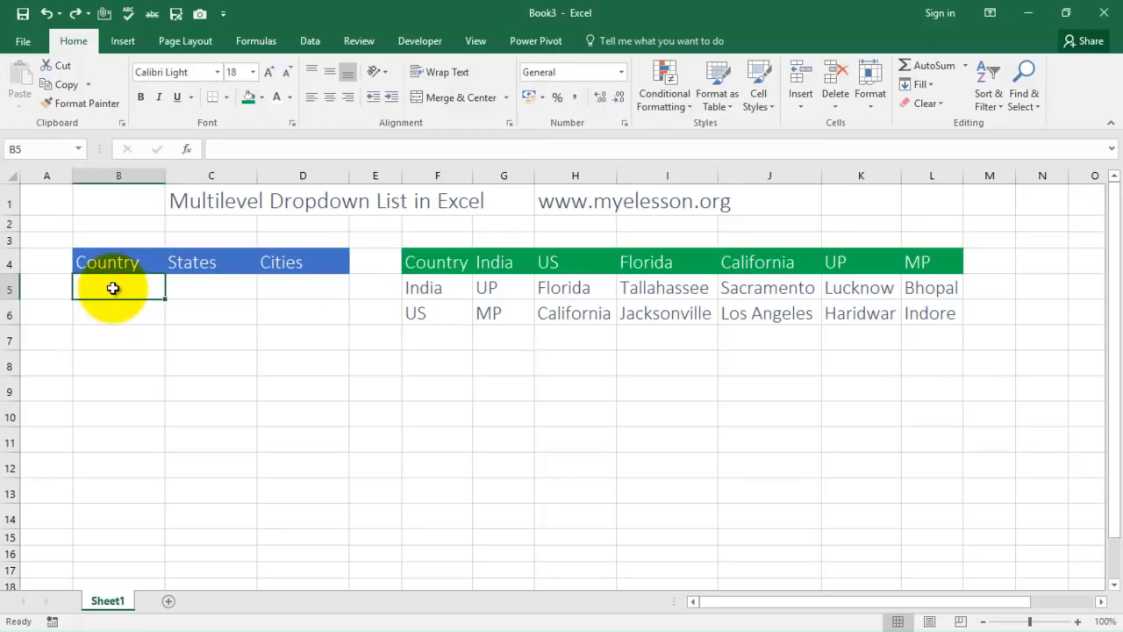
pyautogui.press('Down')
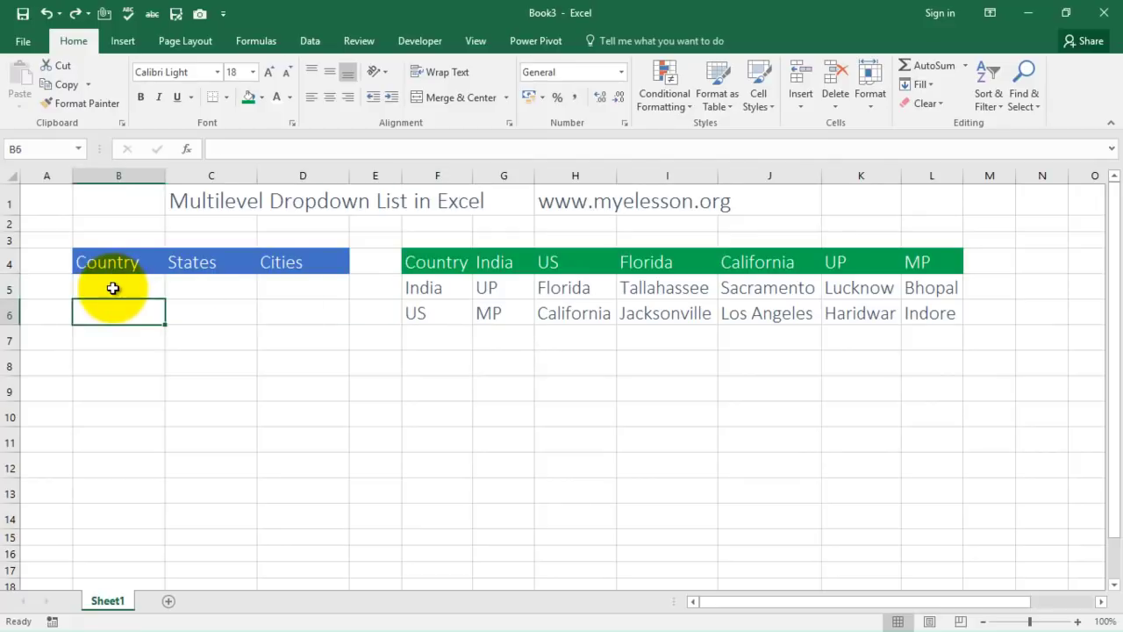
pyautogui.press('Up')
pyautogui.hotkey('shift', 'Down')
pyautogui.hotkey('shift', 'Down')
pyautogui.press('Down')
pyautogui.press('Up')
pyautogui.hotkey('shift', 'Right')
pyautogui.hotkey('shift', 'Right')
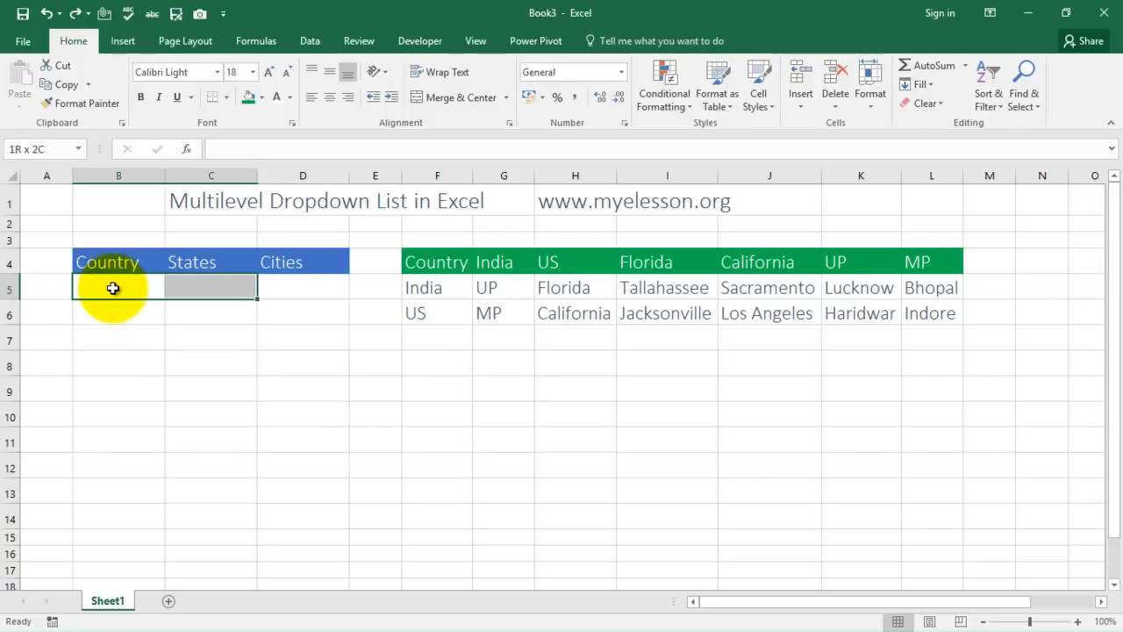
pyautogui.hotkey('shift', 'Down')
pyautogui.hotkey('shift', 'Down')
pyautogui.hotkey('shift', 'Down')
pyautogui.hotkey('shift', 'Down')
pyautogui.hotkey('shift', 'Down')
pyautogui.hotkey('shift', 'Down')
pyautogui.hotkey('shift', 'Down')
pyautogui.hotkey('shift', 'Down')
pyautogui.hotkey('shift', 'Down')
pyautogui.hotkey('shift', 'Down')
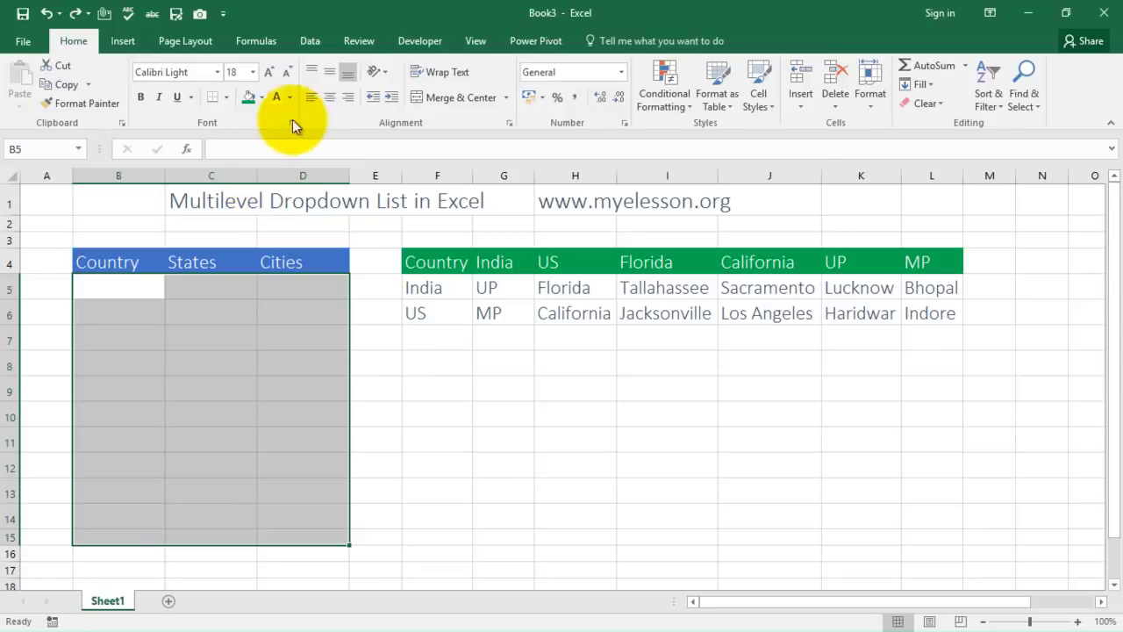
pyautogui.click(230, 98)
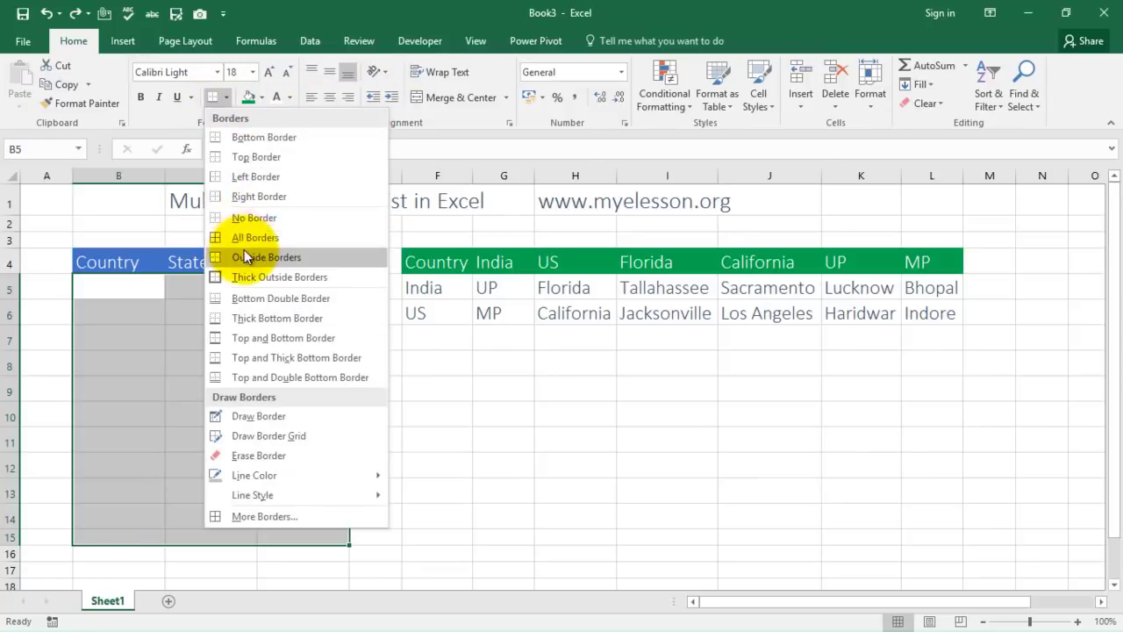
pyautogui.click(240, 277)
pyautogui.click(492, 411)
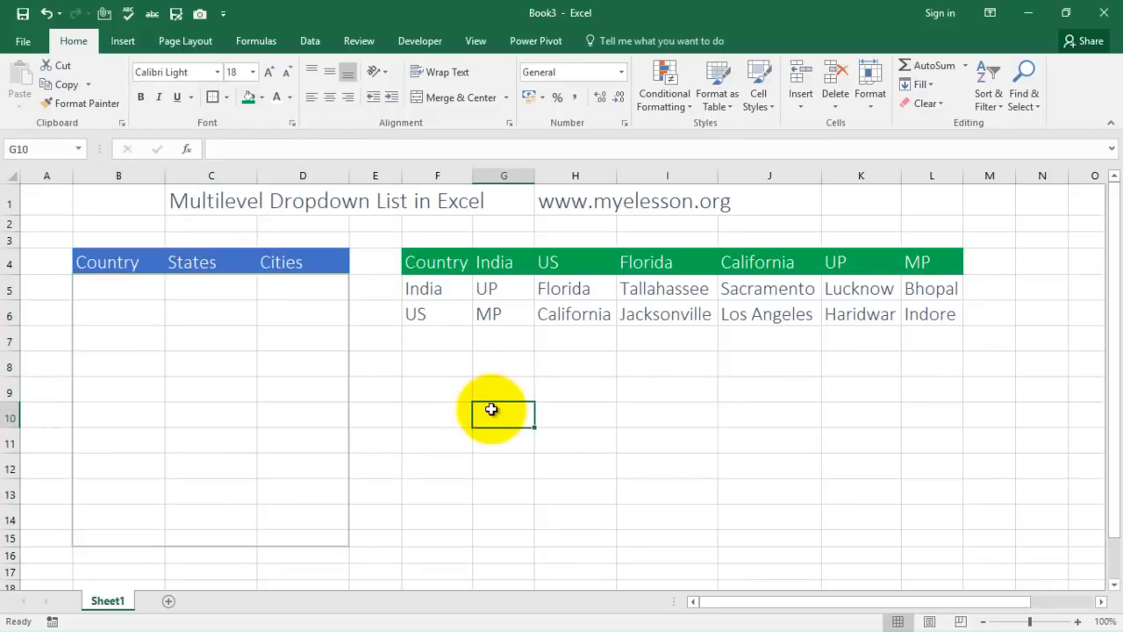
pyautogui.press('Left')
pyautogui.press('Left')
pyautogui.press('Left')
pyautogui.press('Left')
pyautogui.press('Left')
pyautogui.press('Up')
pyautogui.press('Up')
pyautogui.press('Up')
pyautogui.press('Up')
pyautogui.press('Up')
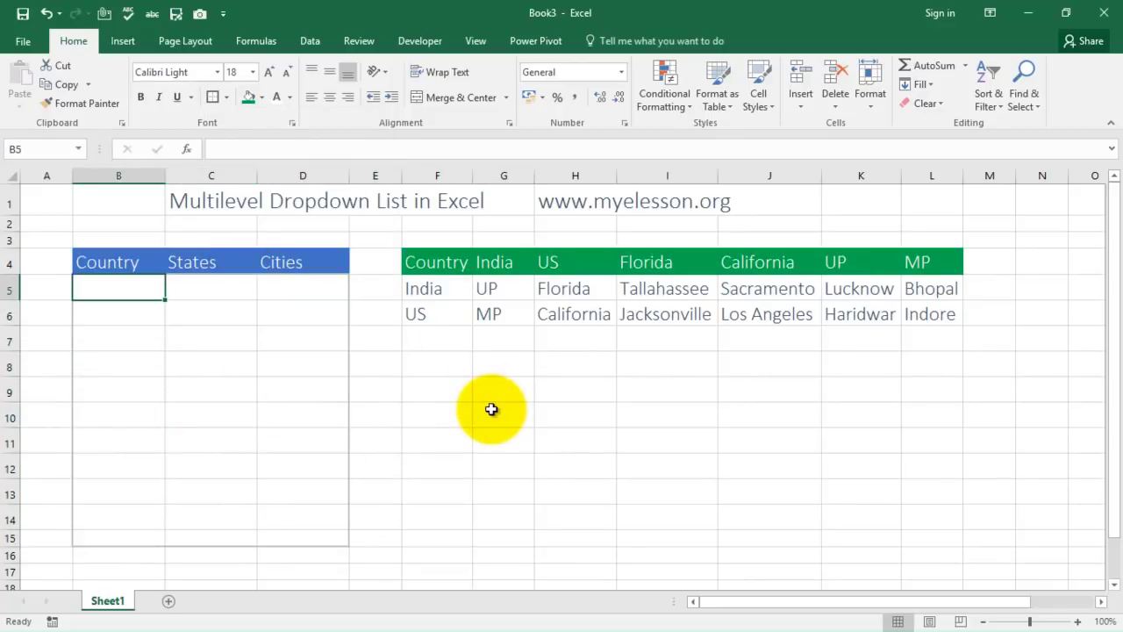
pyautogui.hotkey('shift', 'Down')
pyautogui.hotkey('shift', 'Down')
pyautogui.hotkey('shift', 'Down')
pyautogui.hotkey('shift', 'Down')
pyautogui.hotkey('shift', 'Down')
pyautogui.hotkey('shift', 'Down')
pyautogui.hotkey('shift', 'Down')
pyautogui.hotkey('shift', 'Down')
pyautogui.hotkey('shift', 'Down')
pyautogui.hotkey('shift', 'Down')
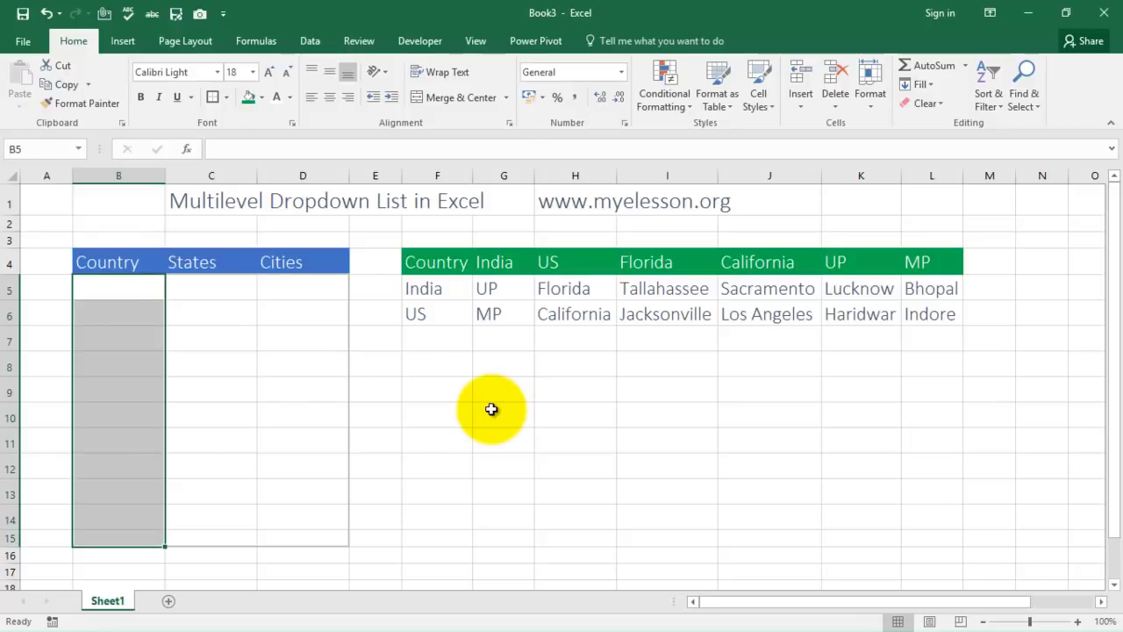
pyautogui.click(428, 367)
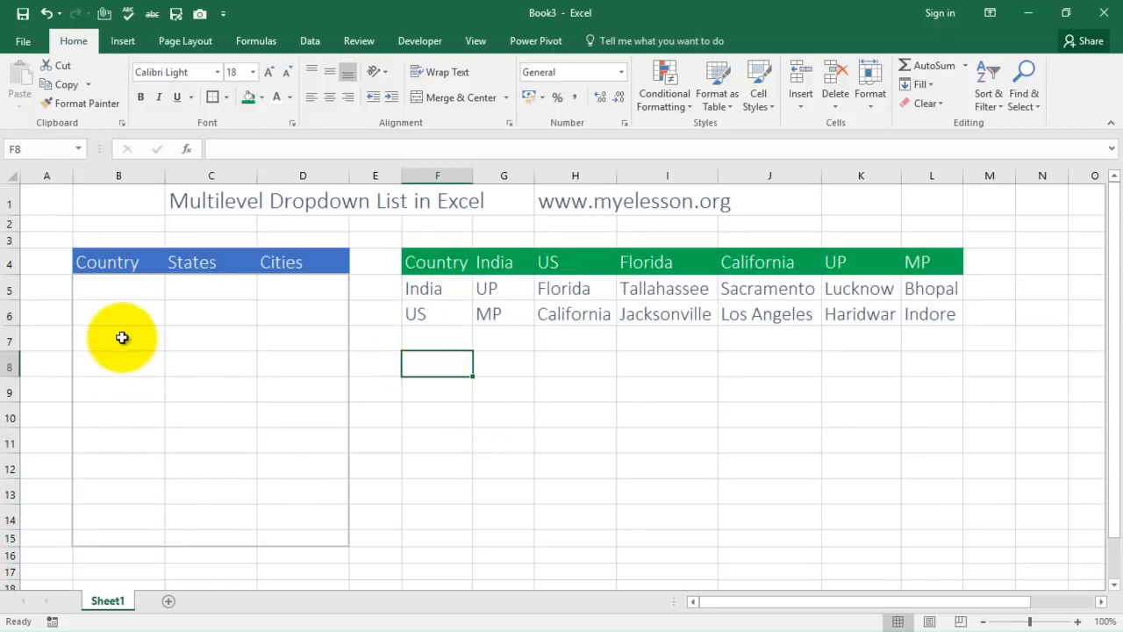
# Set the data validation of the Country cells B5:B15 to allow a List
pyautogui.press('Up')
pyautogui.press('Up')
pyautogui.press('Up')
pyautogui.press('Up')
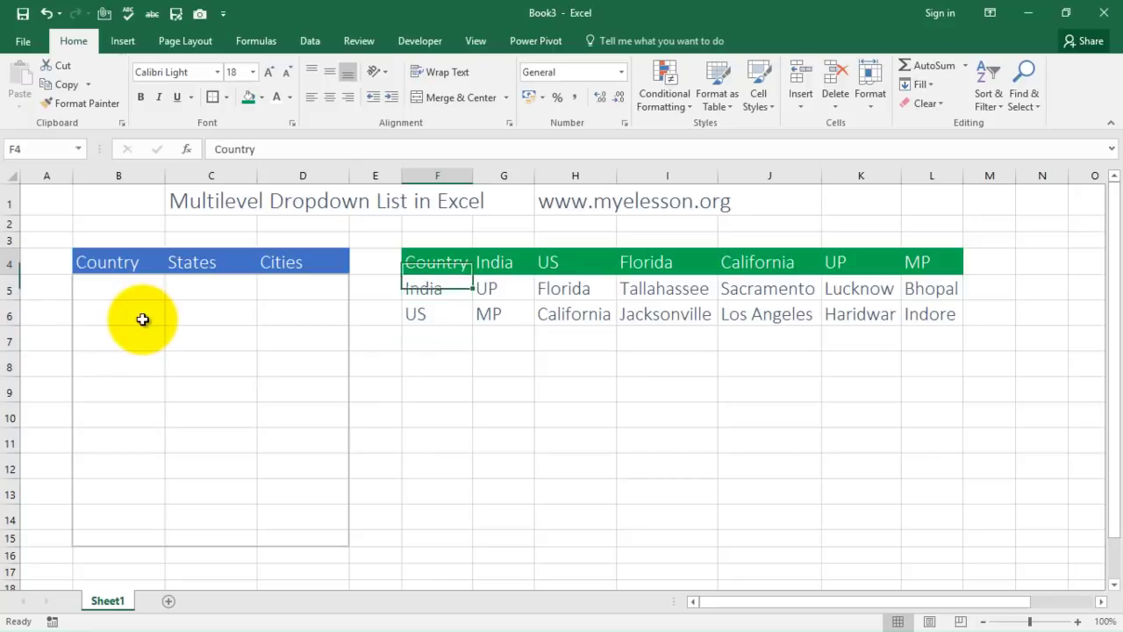
pyautogui.press('Left')
pyautogui.press('Left')
pyautogui.press('Left')
pyautogui.press('Left')
pyautogui.press('Down')
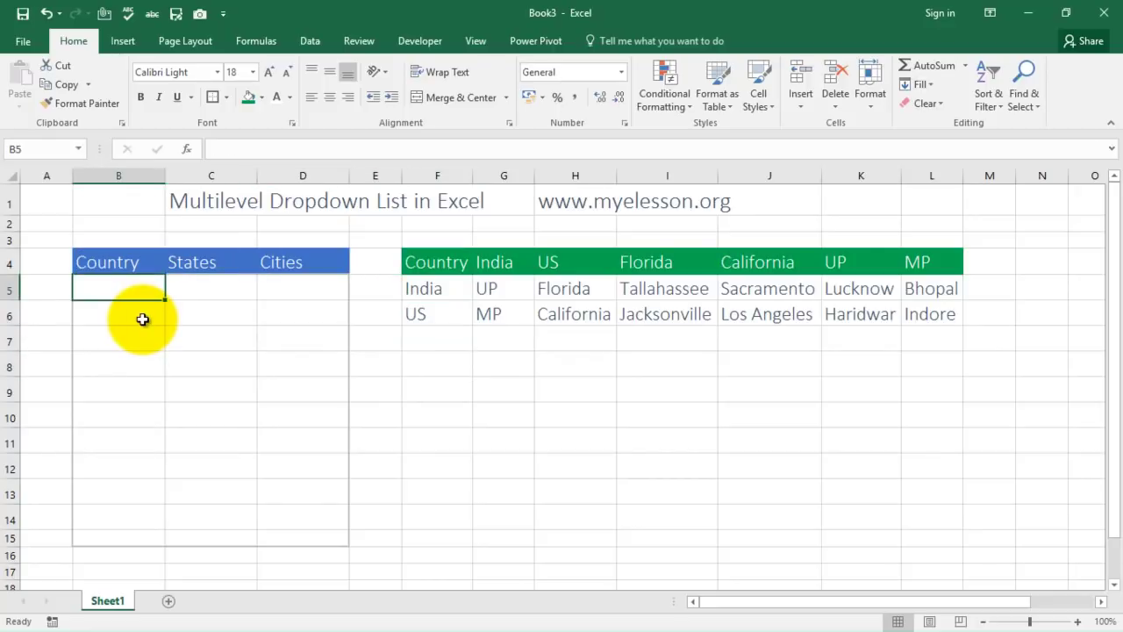
pyautogui.hotkey('shift', 'Down')
pyautogui.hotkey('shift', 'Down')
pyautogui.hotkey('shift', 'Down')
pyautogui.hotkey('shift', 'Down')
pyautogui.hotkey('shift', 'Down')
pyautogui.hotkey('shift', 'Down')
pyautogui.hotkey('shift', 'Down')
pyautogui.hotkey('shift', 'Down')
pyautogui.hotkey('shift', 'Down')
pyautogui.hotkey('shift', 'Down')
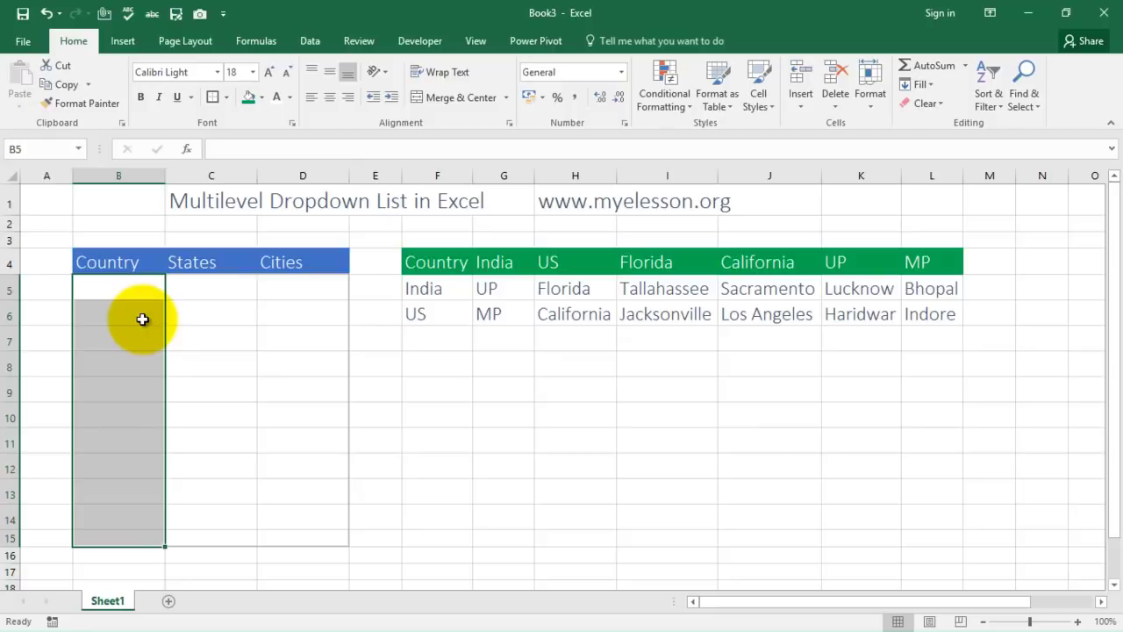
pyautogui.click(317, 44)
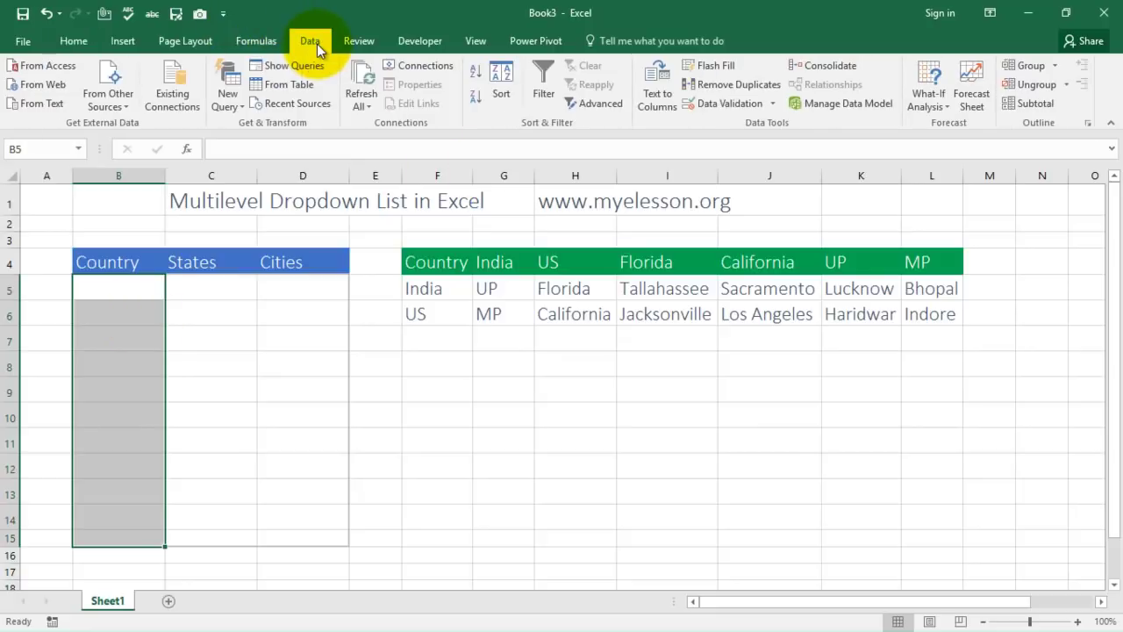
pyautogui.click(716, 105)
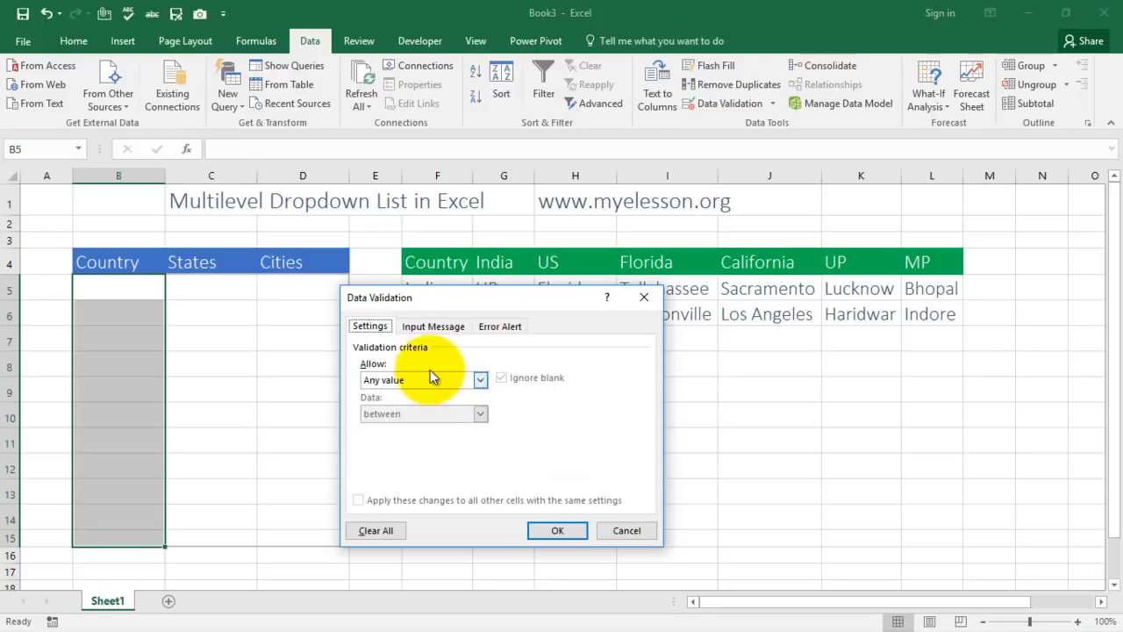
pyautogui.click(480, 379)
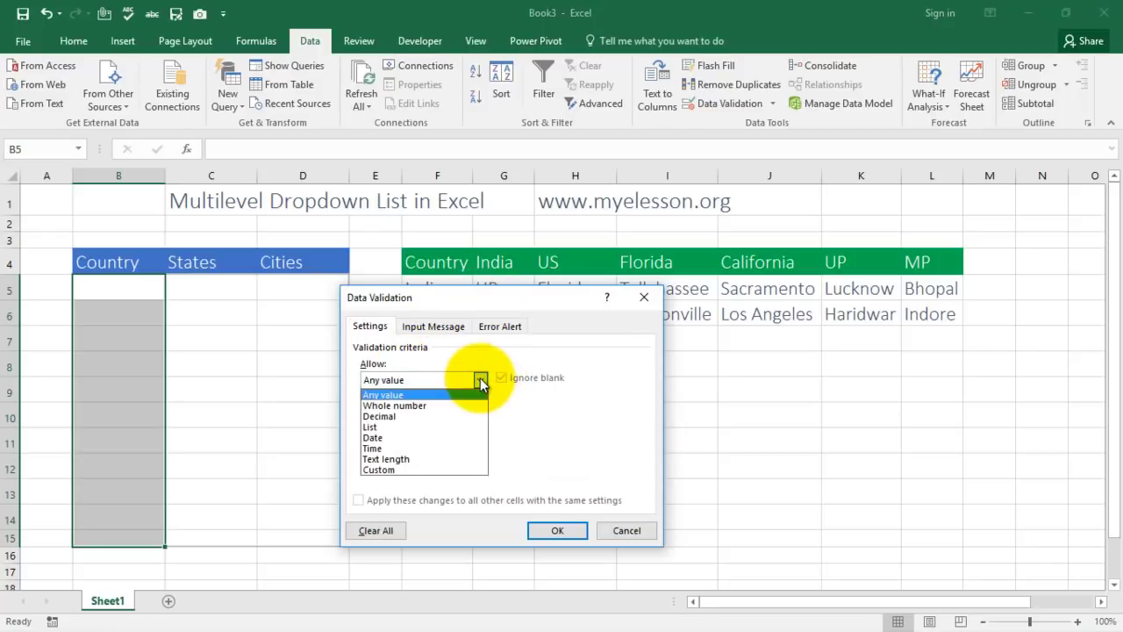
pyautogui.click(398, 426)
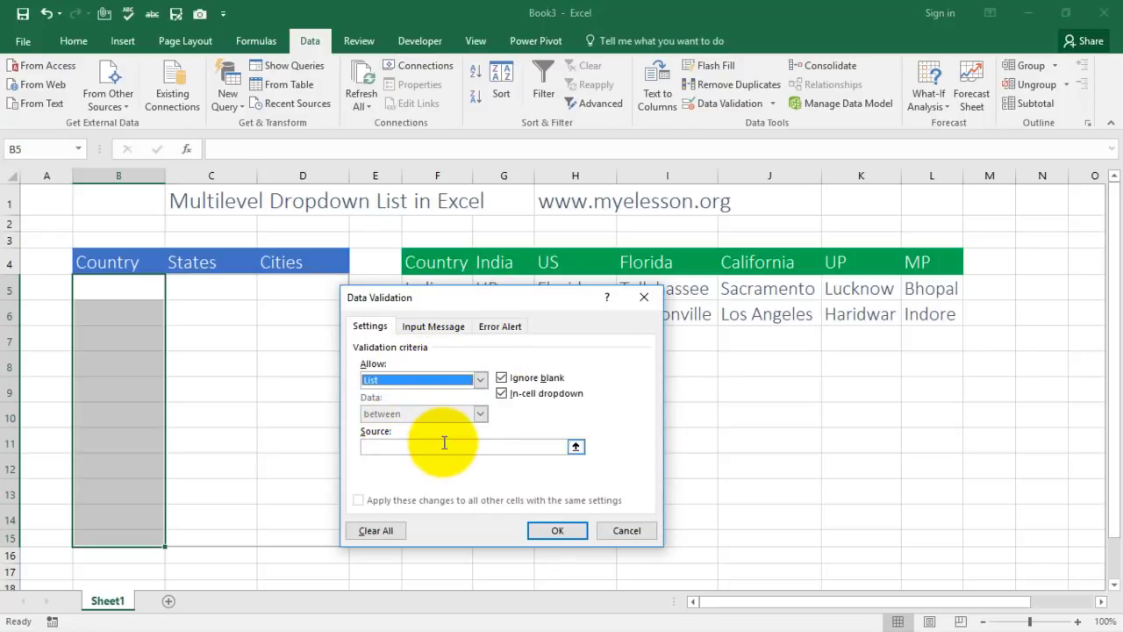
# Use the country names in $F$5:$F$6 as the list source and apply the validation
pyautogui.click(444, 444)
pyautogui.moveTo(506, 293); pyautogui.dragTo(790, 364)
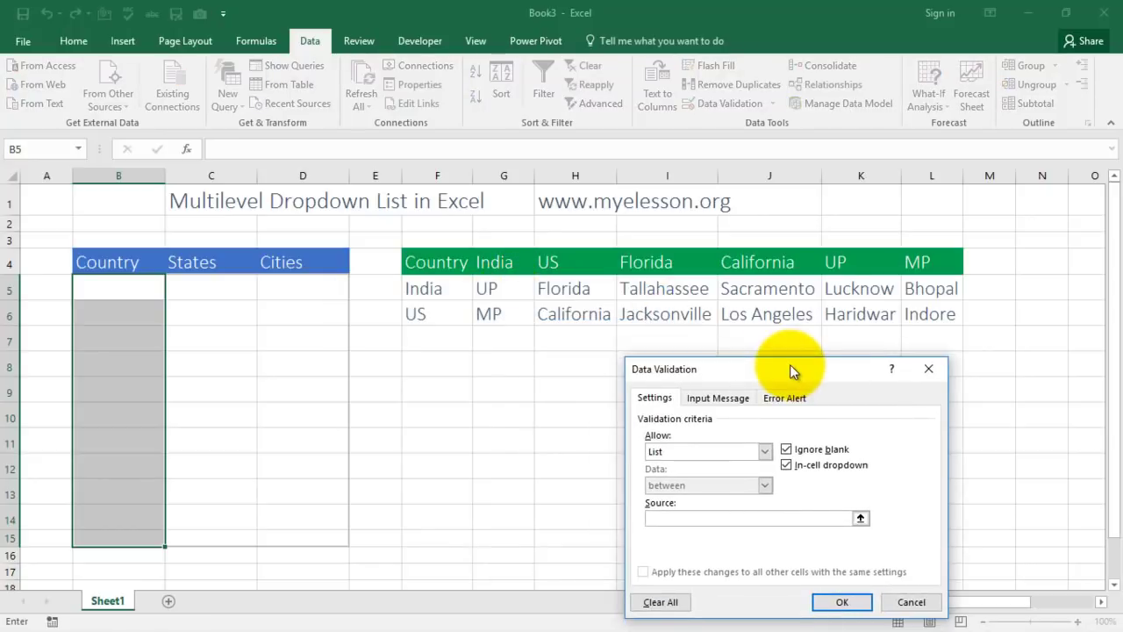
pyautogui.click(461, 290)
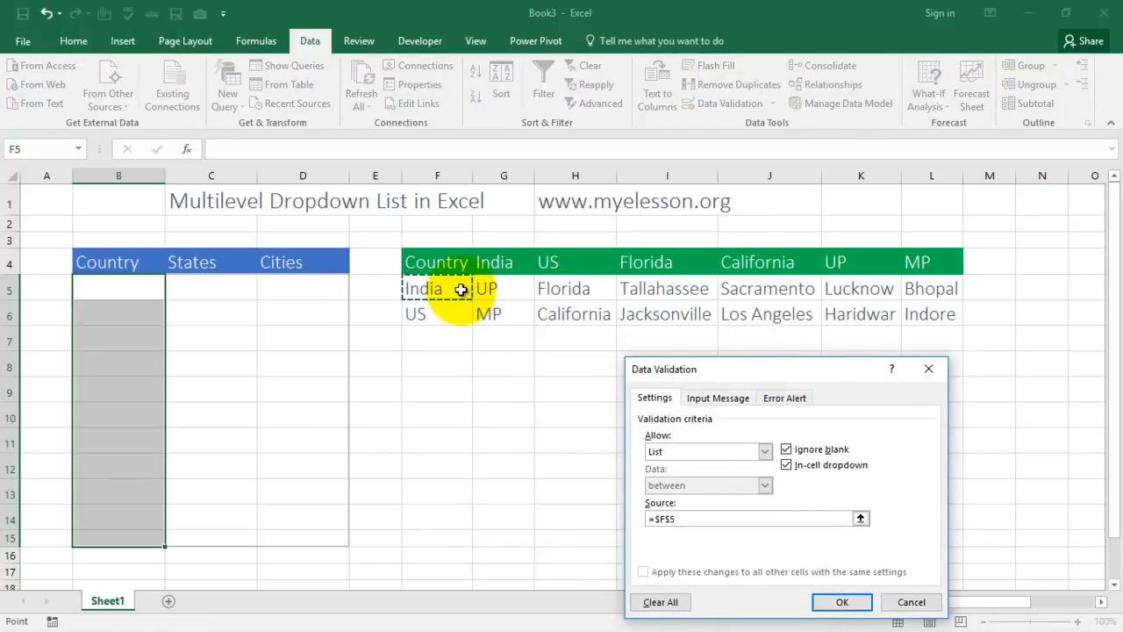
pyautogui.hotkey('shift', 'Down')
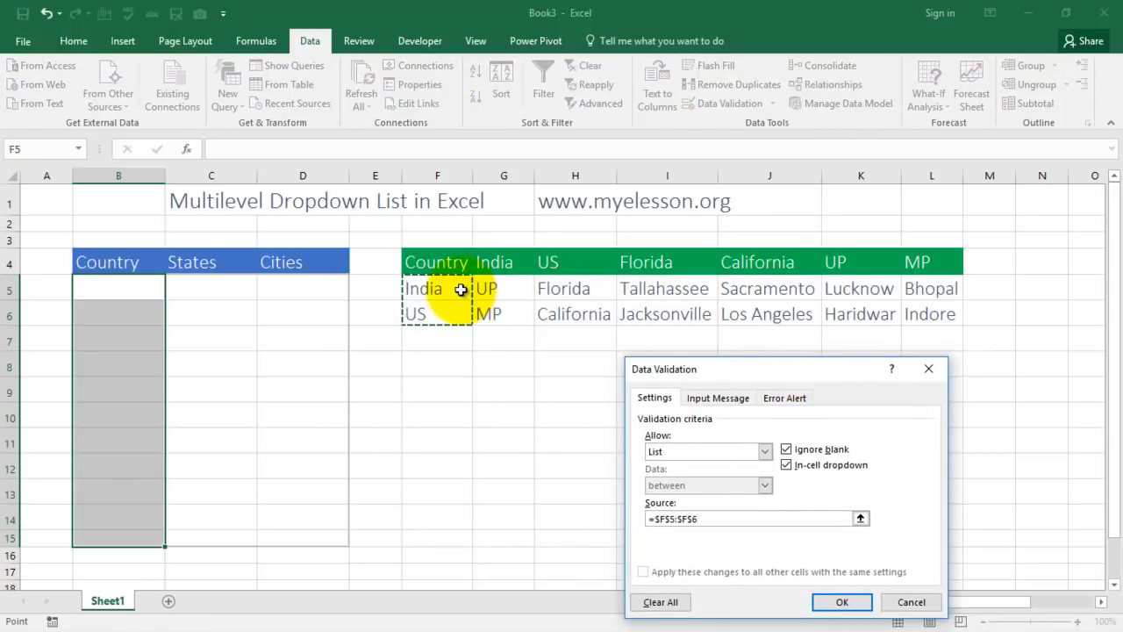
pyautogui.click(847, 604)
pyautogui.click(518, 466)
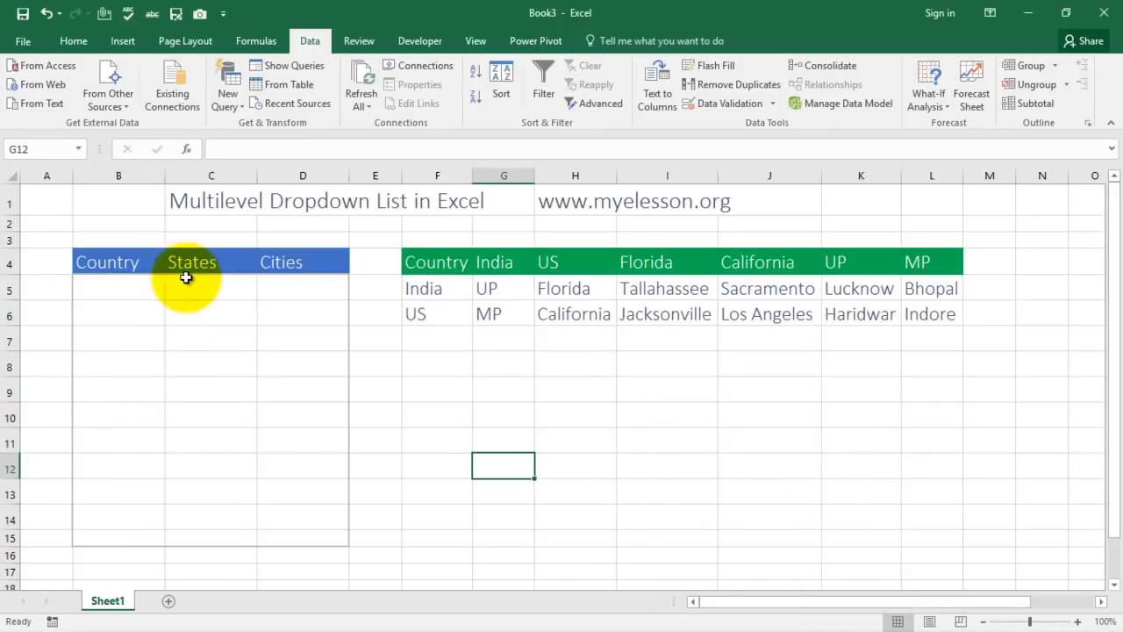
# Choose India in B5 and US in B6 from the Country dropdown lists
pyautogui.click(159, 287)
pyautogui.click(174, 293)
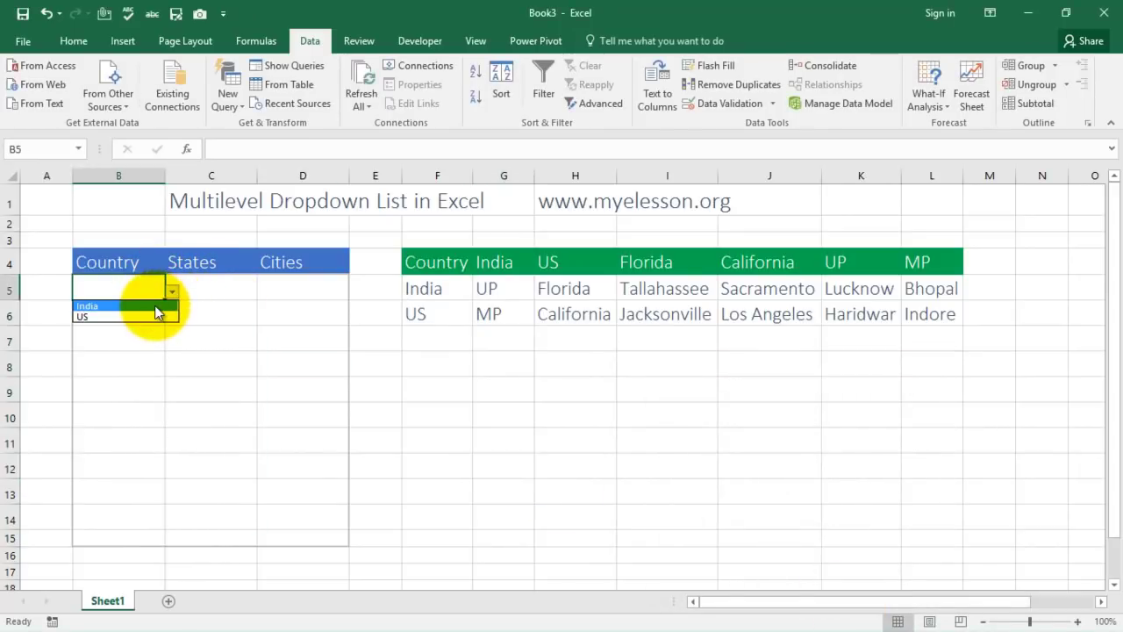
pyautogui.click(155, 304)
pyautogui.click(151, 313)
pyautogui.click(171, 318)
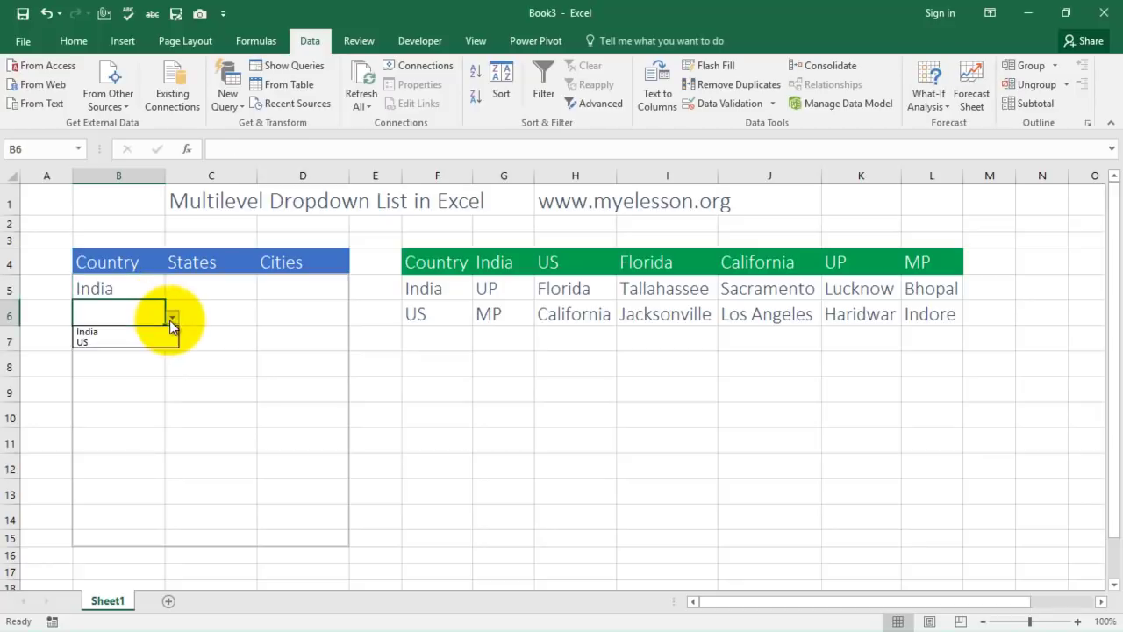
pyautogui.click(155, 341)
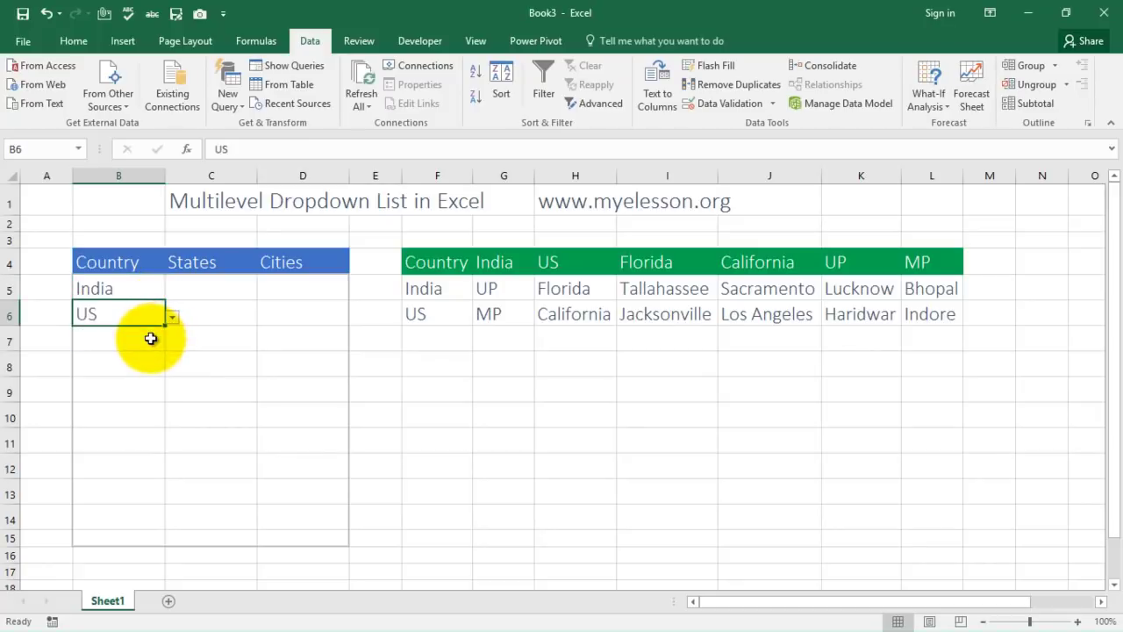
# Choose India in B7 and US in B8 from the Country dropdown lists
pyautogui.click(154, 338)
pyautogui.click(176, 341)
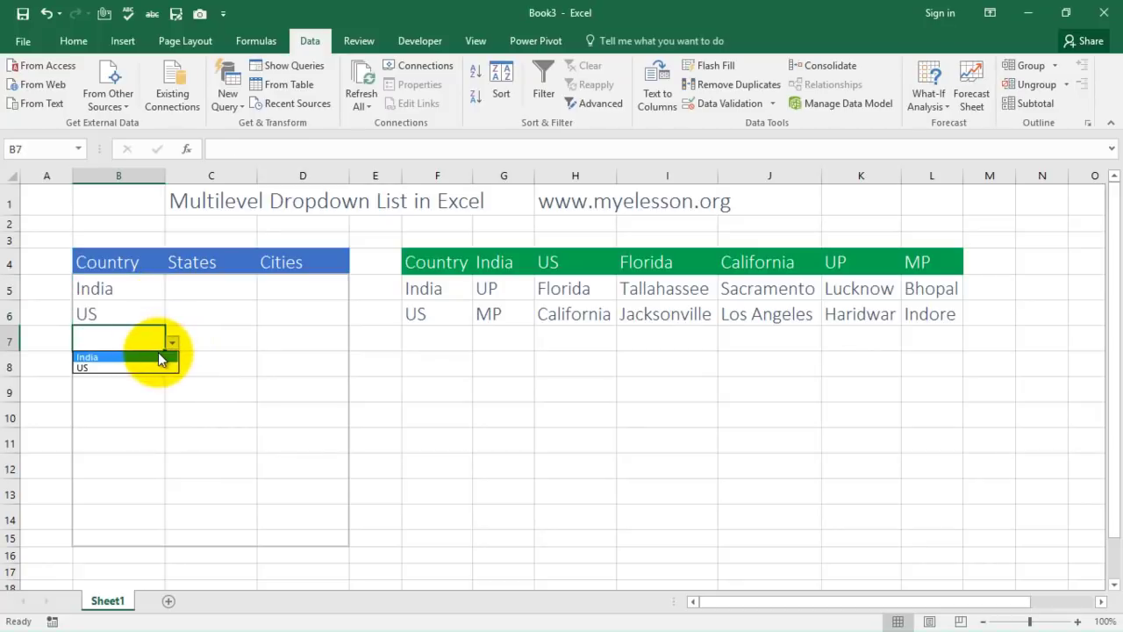
pyautogui.click(158, 353)
pyautogui.click(154, 362)
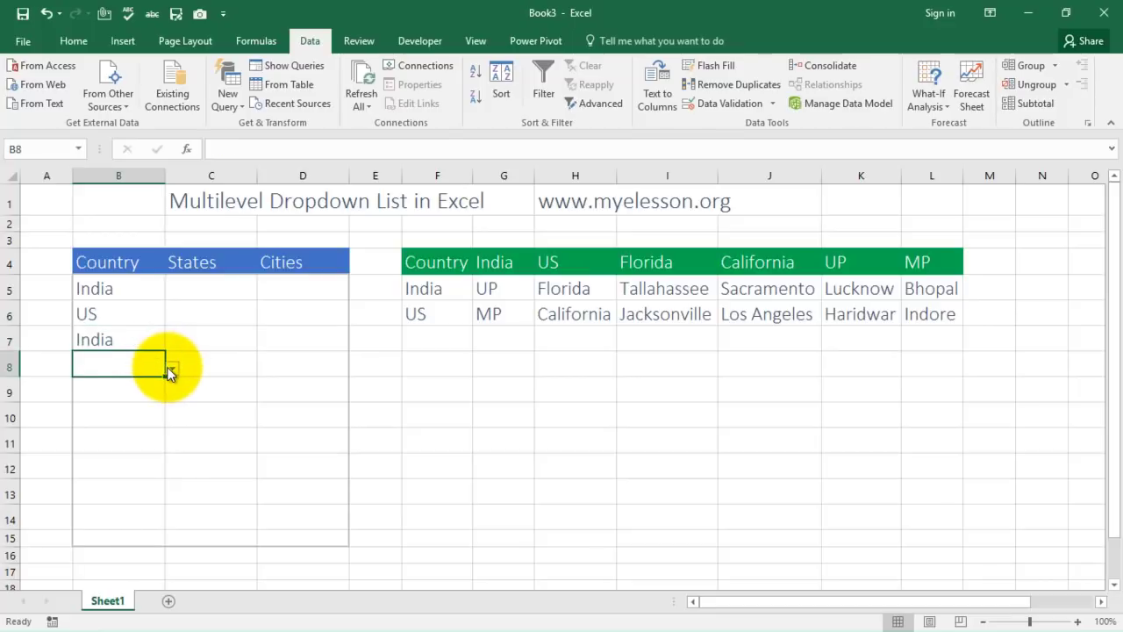
pyautogui.click(171, 367)
pyautogui.click(145, 393)
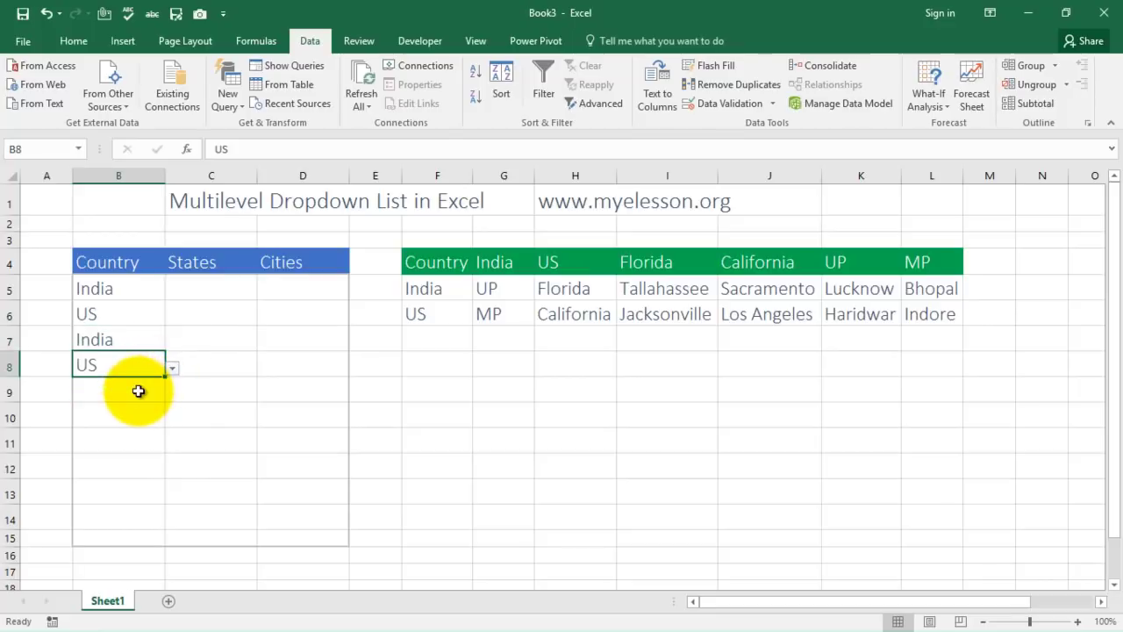
# Examine the empty States and Cities cells beside the countries chosen in rows 5 to 8
pyautogui.click(213, 348)
pyautogui.click(219, 290)
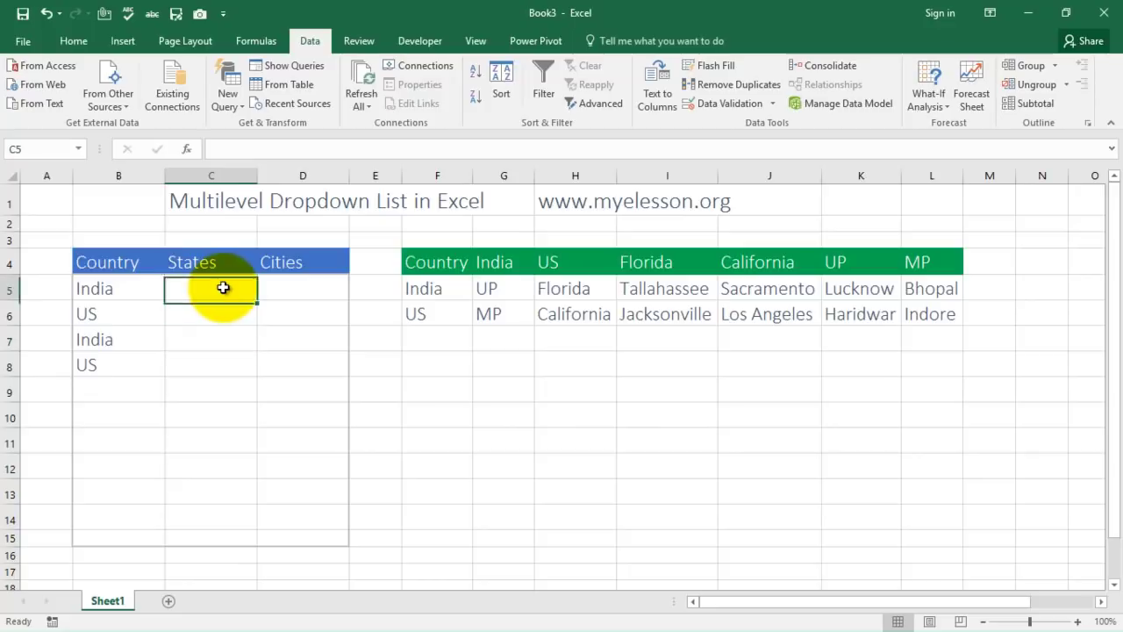
pyautogui.press('Down')
pyautogui.press('Down')
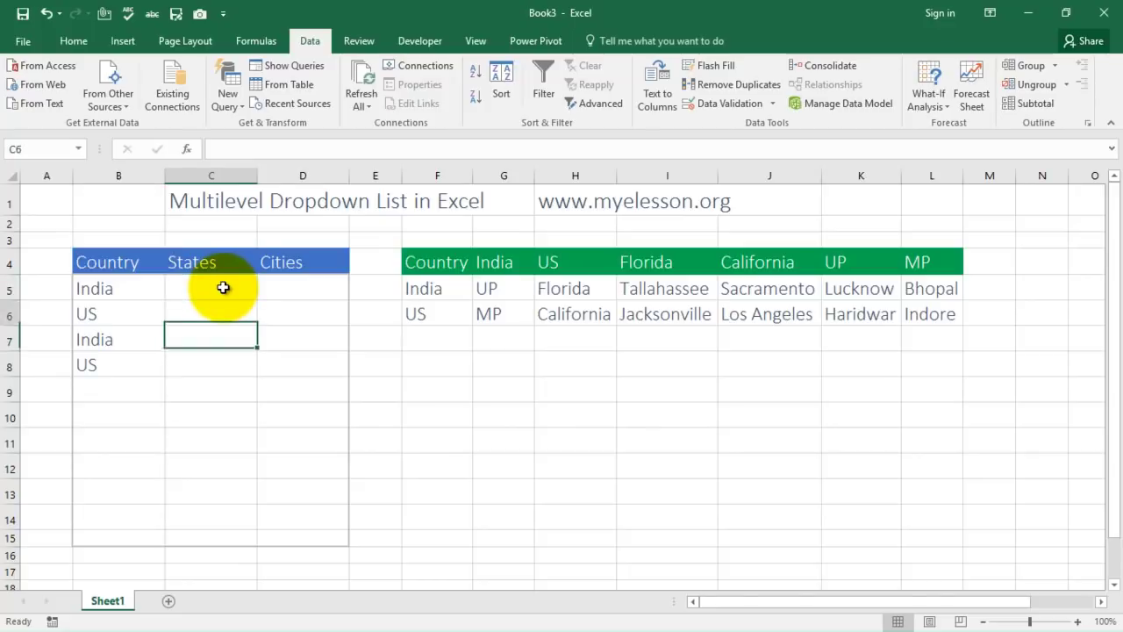
pyautogui.press('Up')
pyautogui.press('Up')
pyautogui.press('Right')
pyautogui.press('Down')
pyautogui.press('Down')
pyautogui.press('Down')
pyautogui.press('Left')
pyautogui.press('Left')
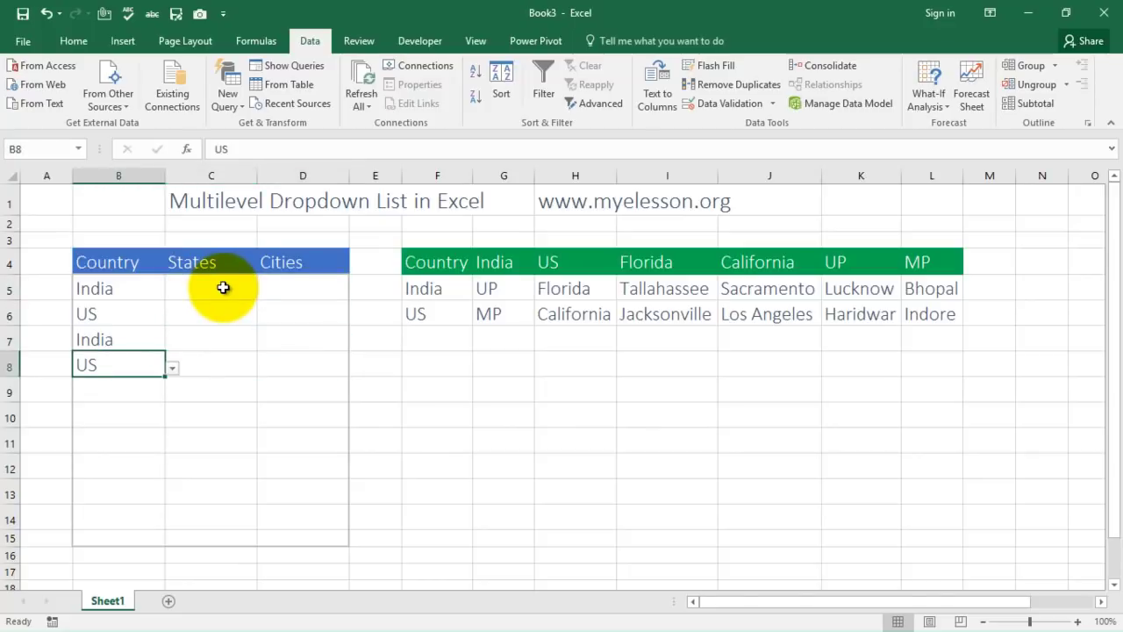
pyautogui.press('Up')
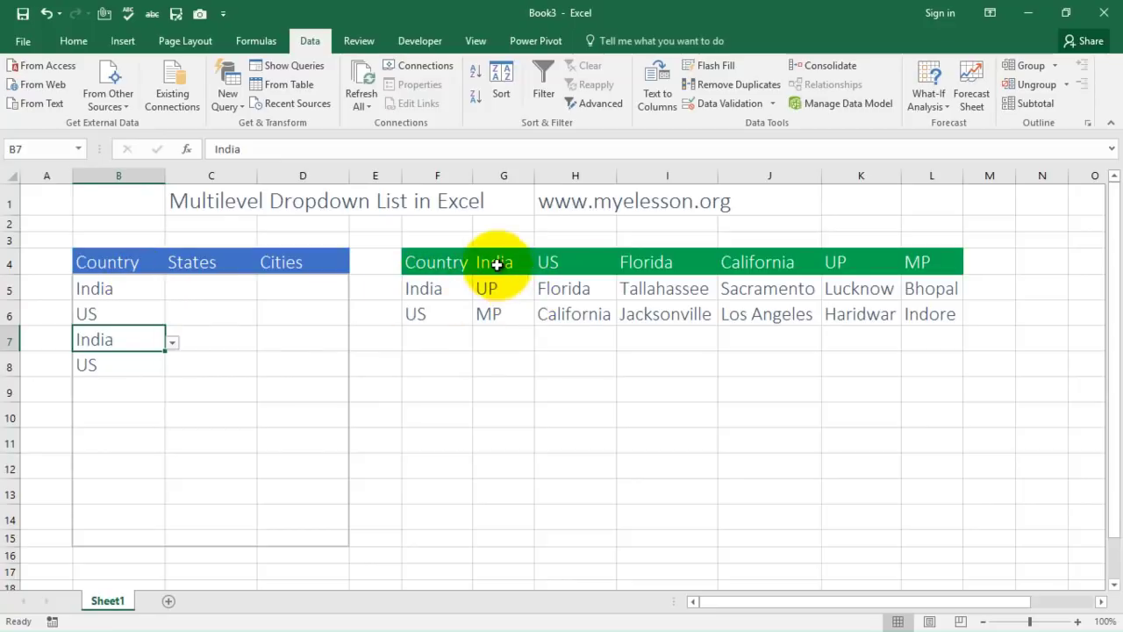
# Compare the US entry in B6 with the source table's country and state headers, from India through MP
pyautogui.click(93, 313)
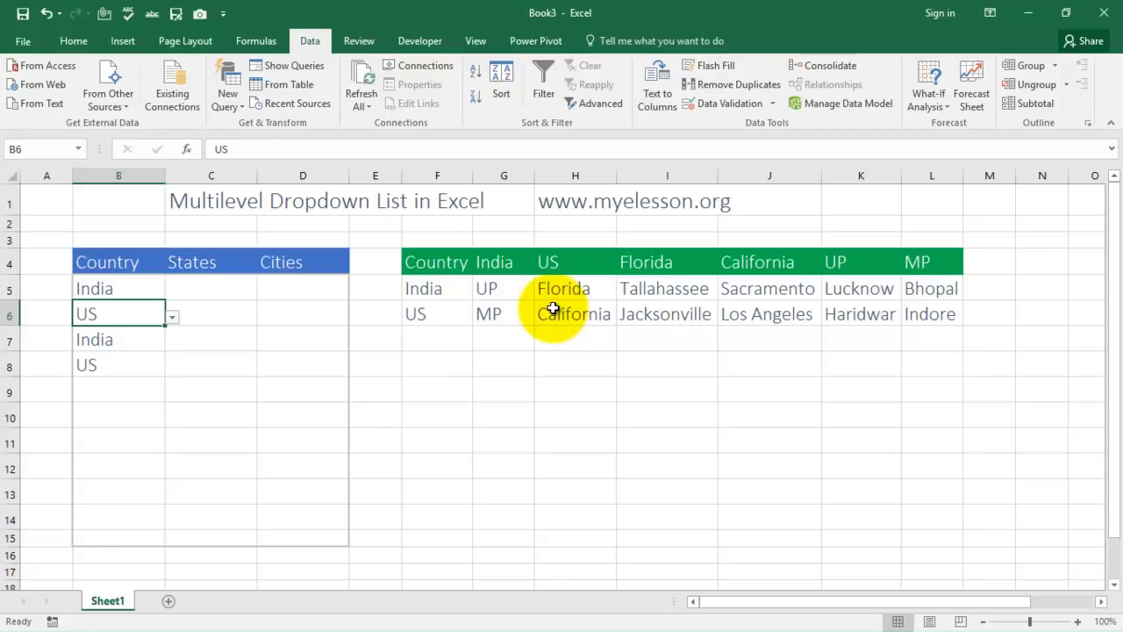
pyautogui.press('Right')
pyautogui.press('Right')
pyautogui.press('Right')
pyautogui.press('Right')
pyautogui.press('Right')
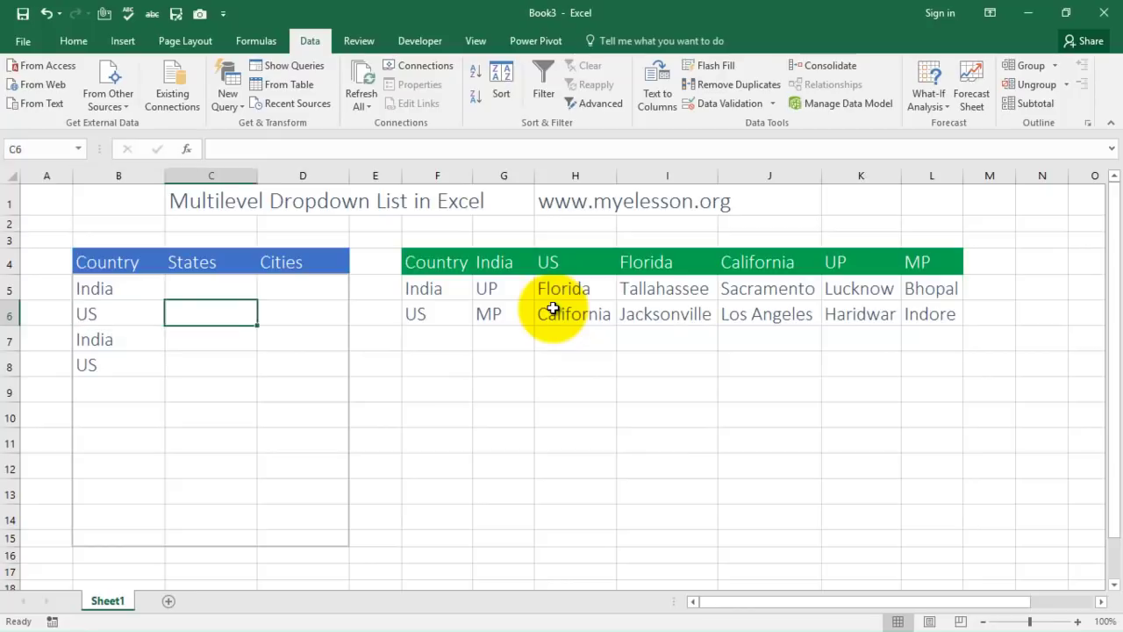
pyautogui.press('Up')
pyautogui.press('Up')
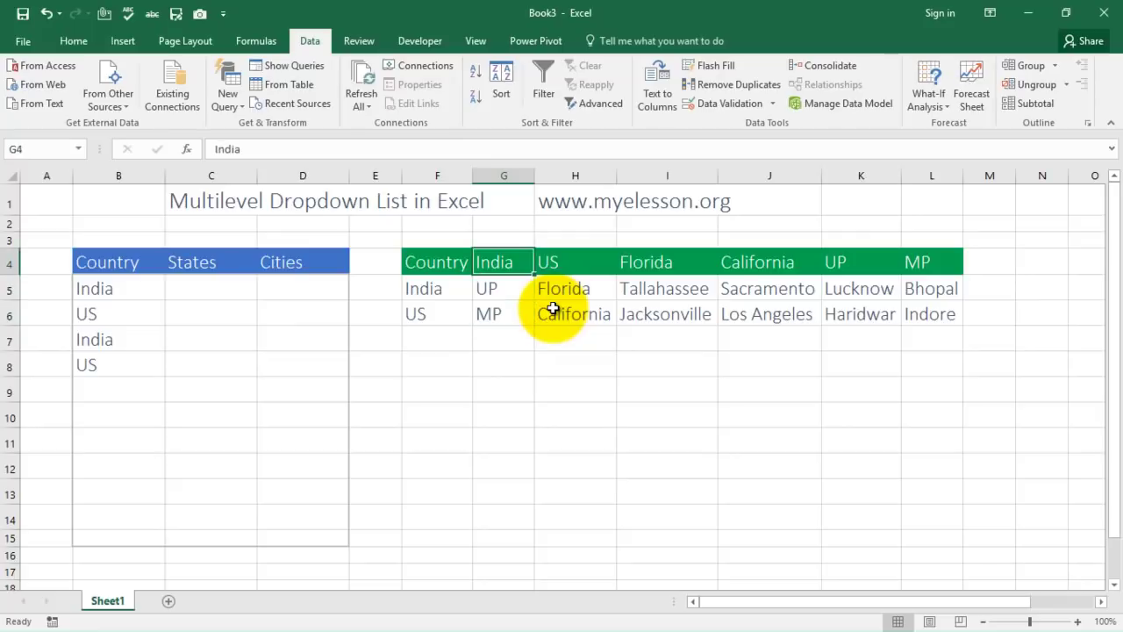
pyautogui.press('Right')
pyautogui.press('Right')
pyautogui.press('Right')
pyautogui.press('Right')
pyautogui.press('Right')
pyautogui.press('Left')
pyautogui.press('Left')
pyautogui.press('Left')
pyautogui.press('Left')
pyautogui.press('Left')
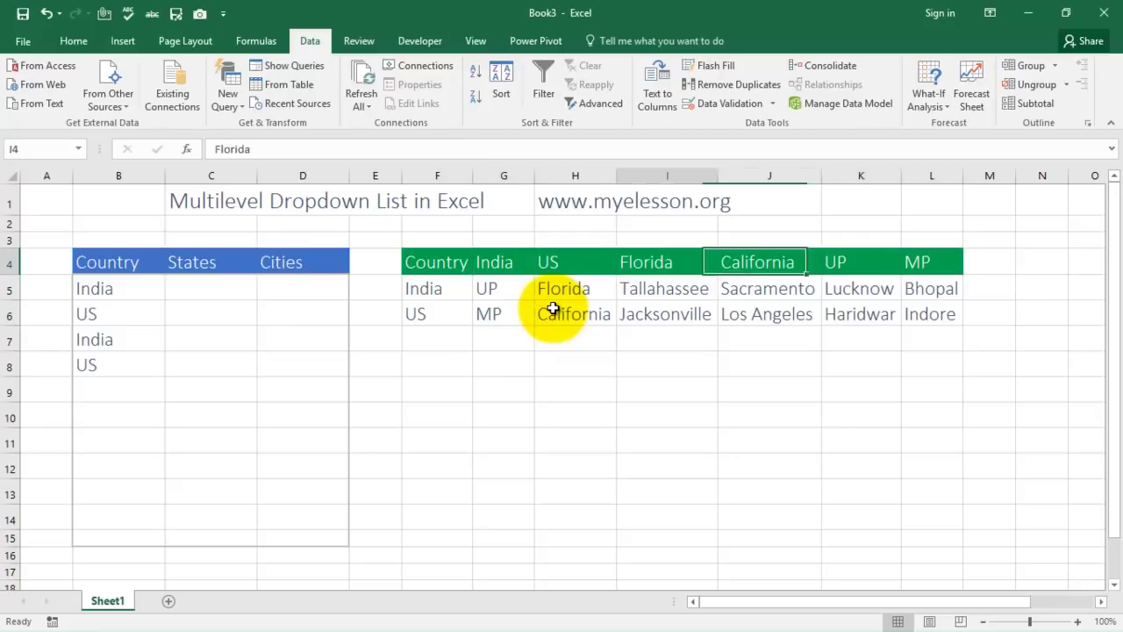
# Examine the source lists under the India, US and Florida headers, covering G5:G6, H5:H6 and I5:I6
pyautogui.press('Down')
pyautogui.press('Down')
pyautogui.press('Up')
pyautogui.press('Up')
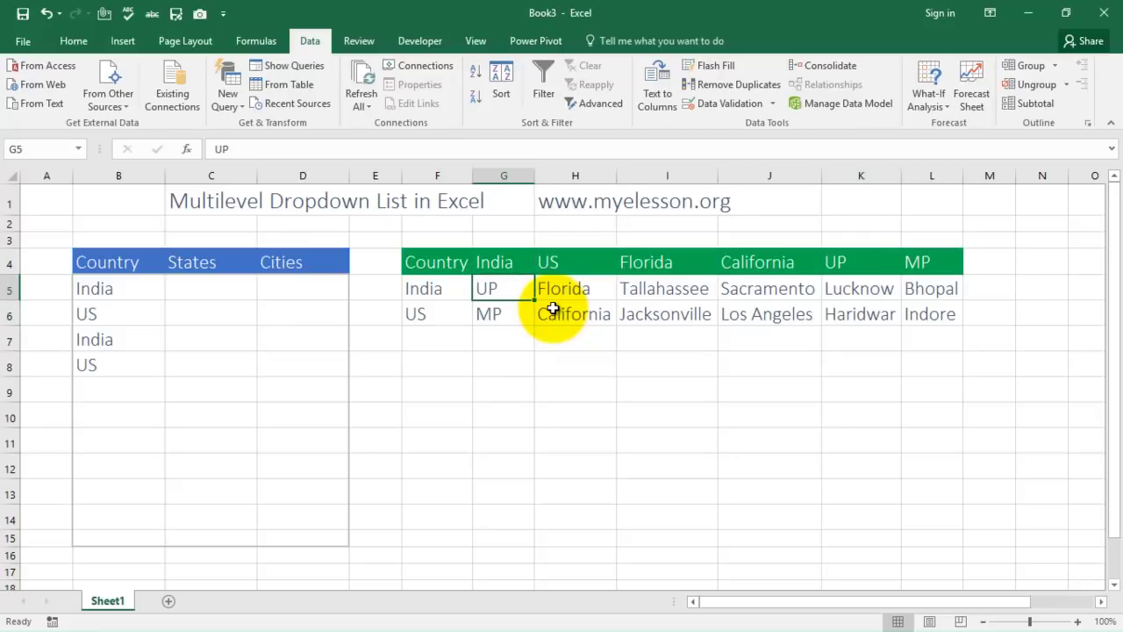
pyautogui.press('Down')
pyautogui.hotkey('shift', 'Down')
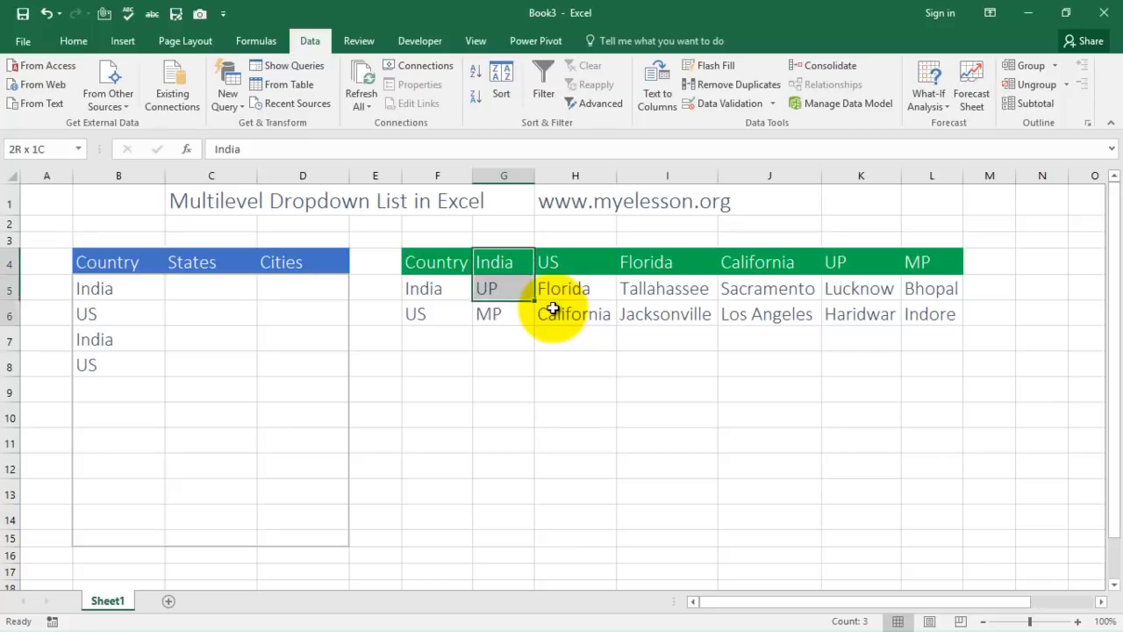
pyautogui.hotkey('shift', 'Up')
pyautogui.hotkey('shift', 'Down')
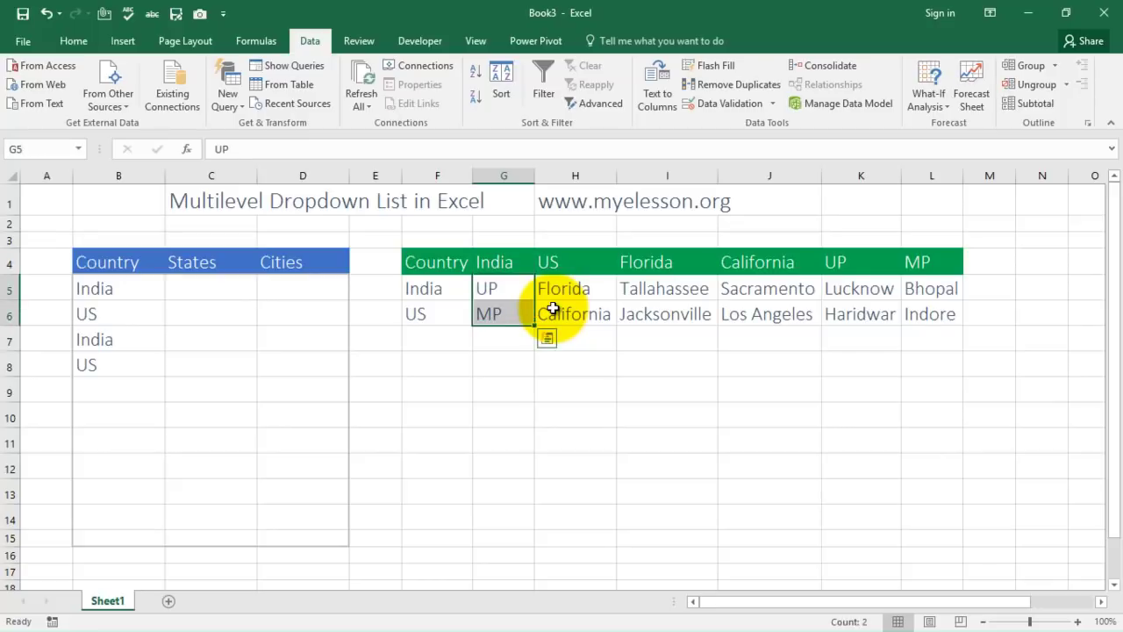
pyautogui.press('Up')
pyautogui.hotkey('shift', 'Down')
pyautogui.hotkey('shift', 'Down')
pyautogui.press('Down')
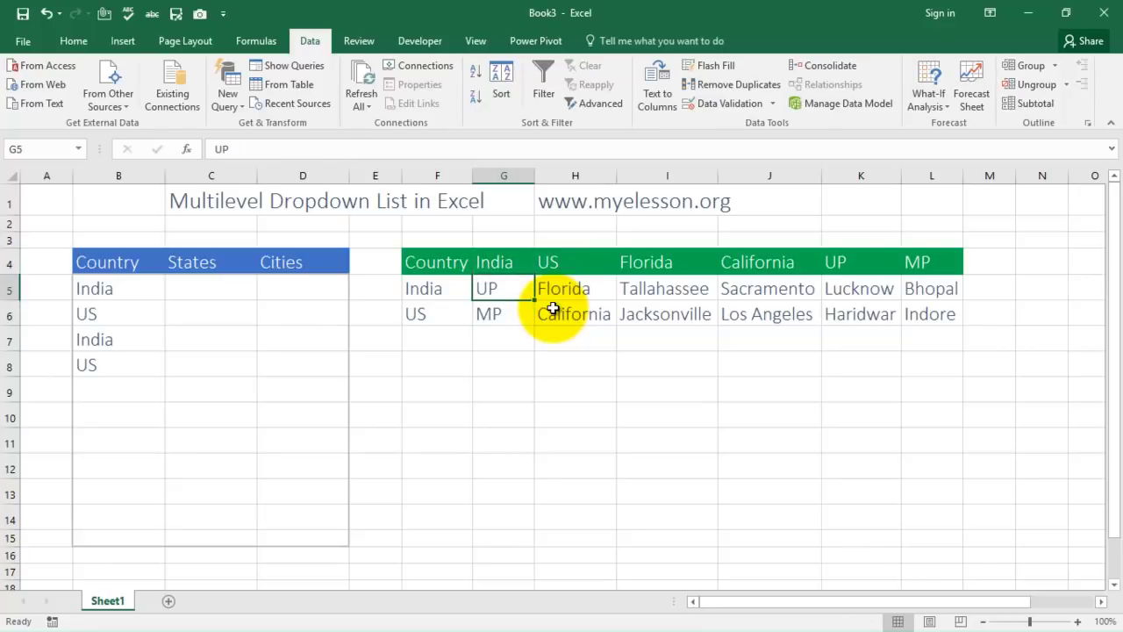
pyautogui.hotkey('shift', 'Down')
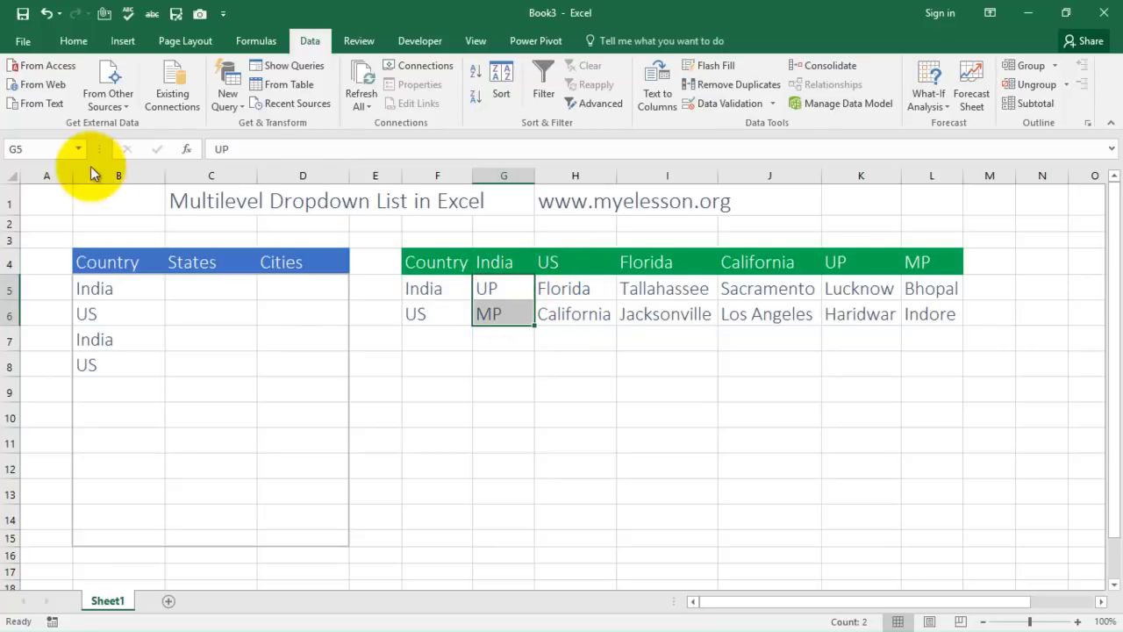
pyautogui.click(54, 149)
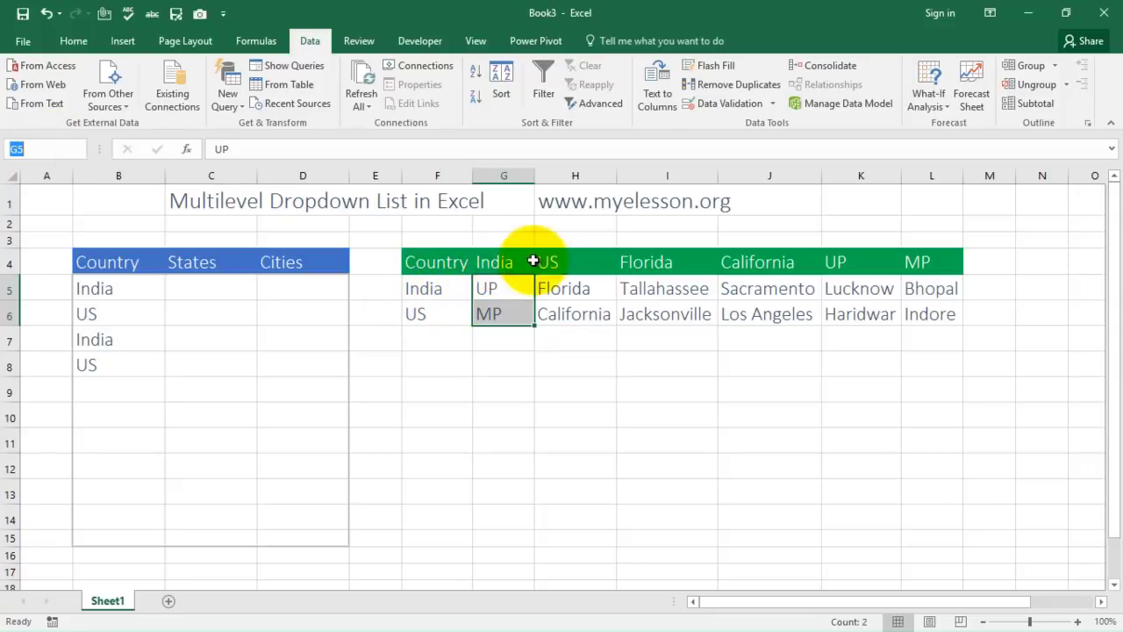
pyautogui.moveTo(547, 283); pyautogui.dragTo(555, 282)
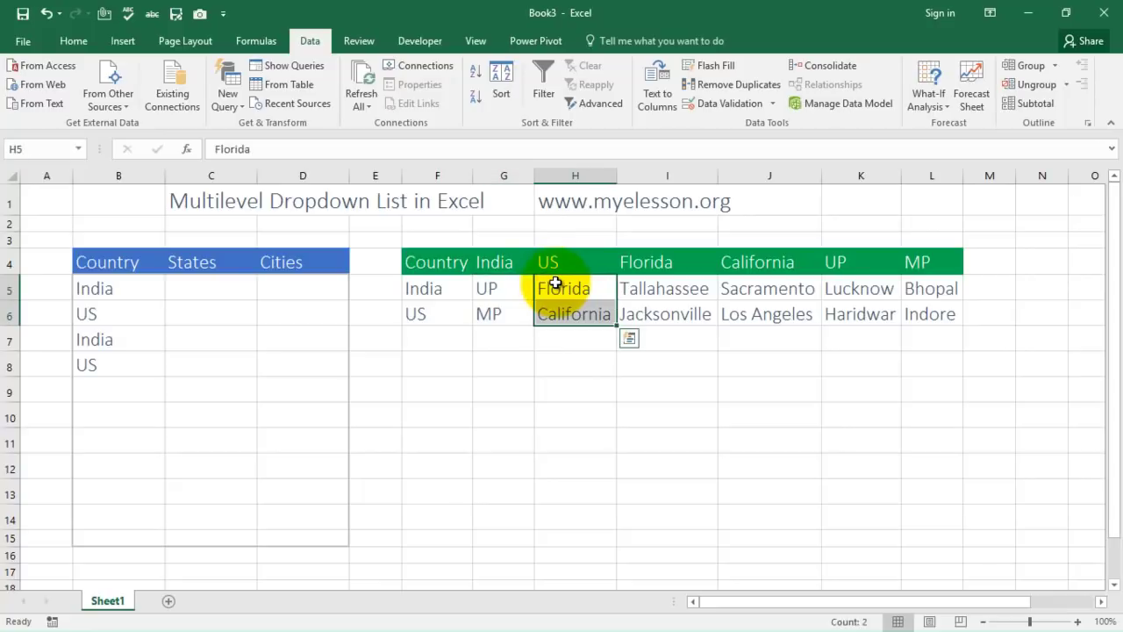
pyautogui.click(677, 298)
pyautogui.moveTo(677, 298); pyautogui.dragTo(676, 304)
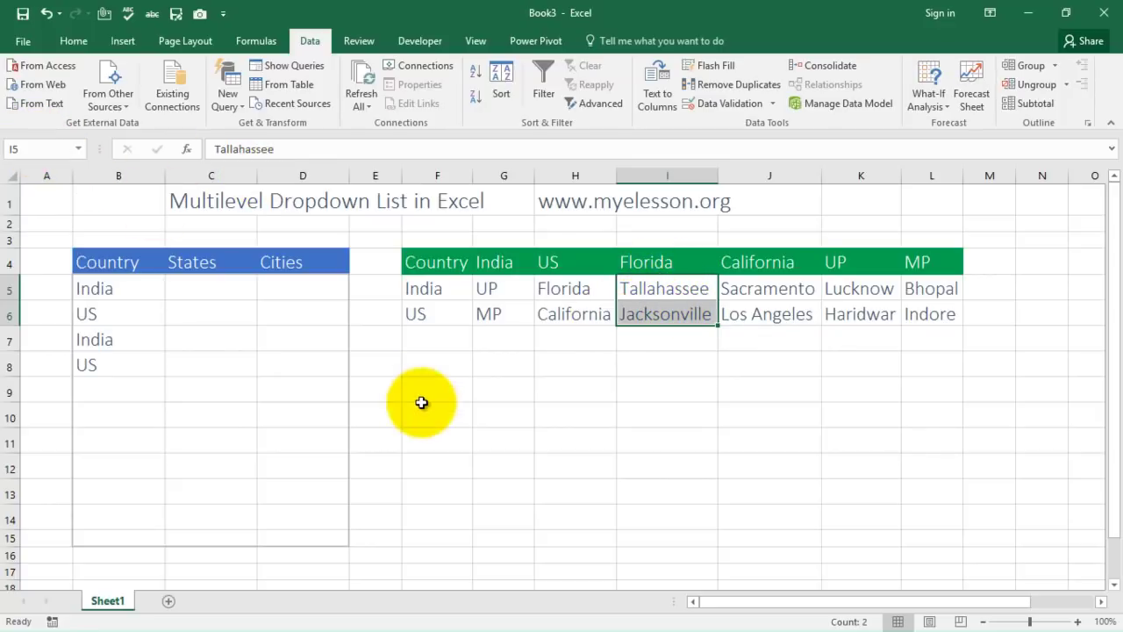
# Create named ranges from G4:L6 using only the top row as names, with the left column option off
pyautogui.click(608, 390)
pyautogui.press('Left')
pyautogui.press('Left')
pyautogui.press('Up')
pyautogui.press('Up')
pyautogui.press('Up')
pyautogui.press('Up')
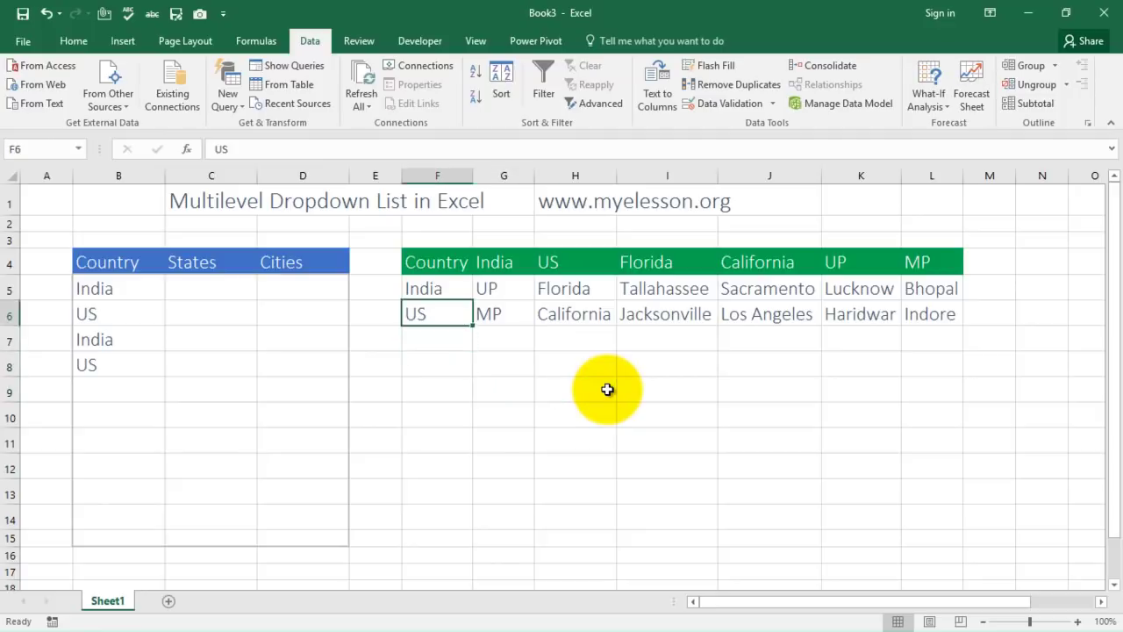
pyautogui.press('Right')
pyautogui.press('Up')
pyautogui.hotkey('shift', 'Down')
pyautogui.hotkey('shift', 'Down')
pyautogui.hotkey('shift', 'Right')
pyautogui.hotkey('shift', 'Right')
pyautogui.hotkey('shift', 'Right')
pyautogui.hotkey('shift', 'Right')
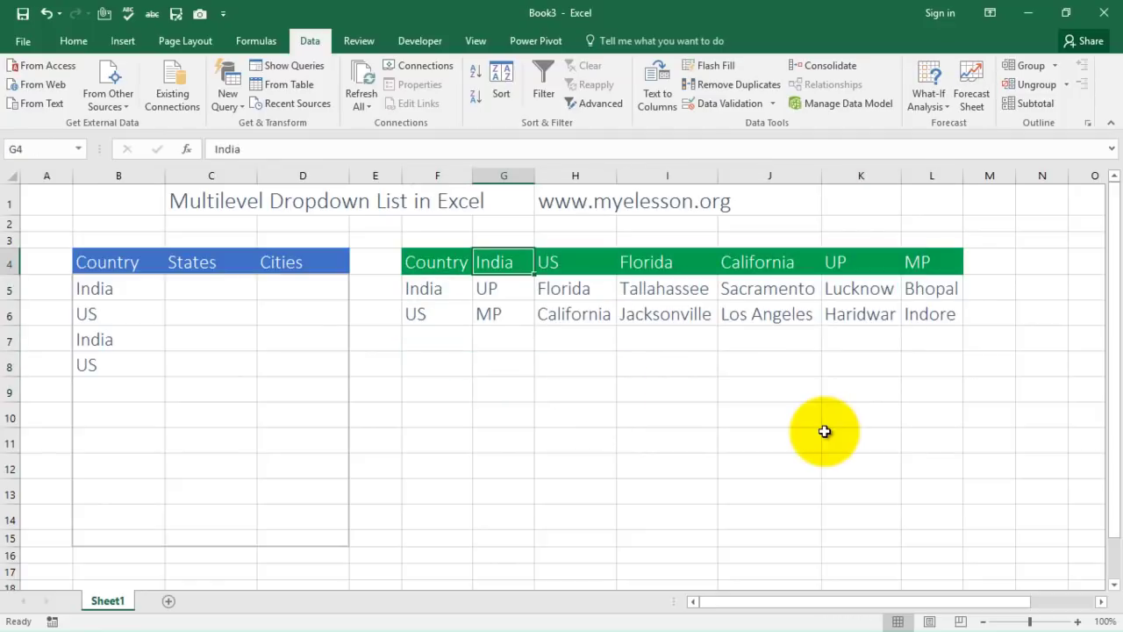
pyautogui.hotkey('shift', 'Down')
pyautogui.hotkey('shift', 'Down')
pyautogui.hotkey('shift', 'Right')
pyautogui.hotkey('shift', 'Right')
pyautogui.hotkey('shift', 'Right')
pyautogui.hotkey('shift', 'Right')
pyautogui.hotkey('shift', 'Right')
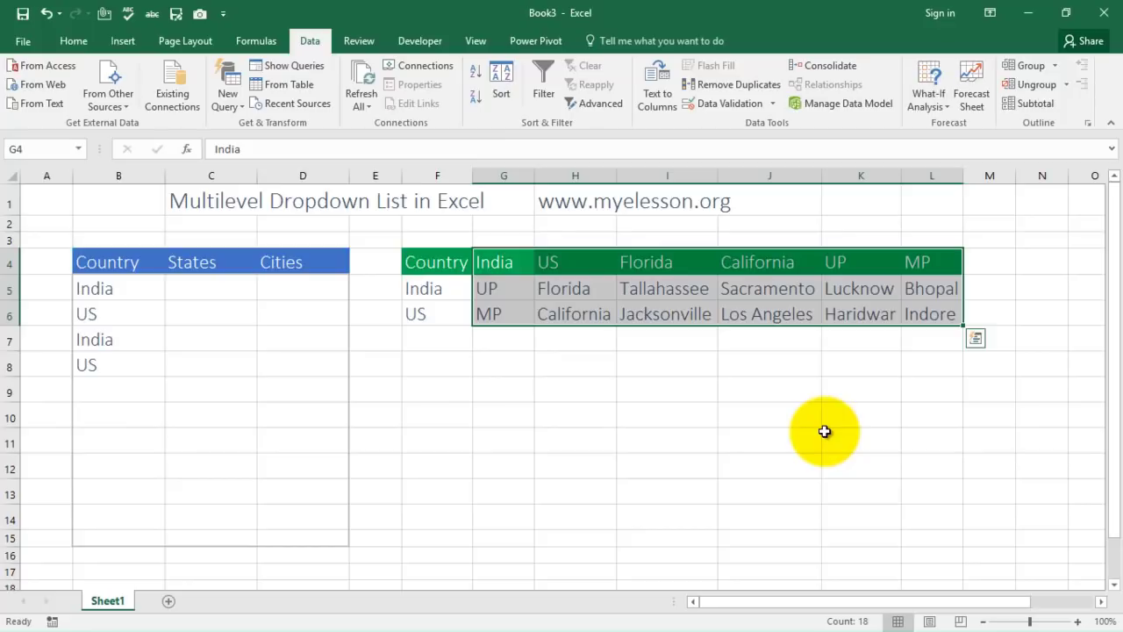
pyautogui.hotkey('ctrl', 'shift', 'F3')
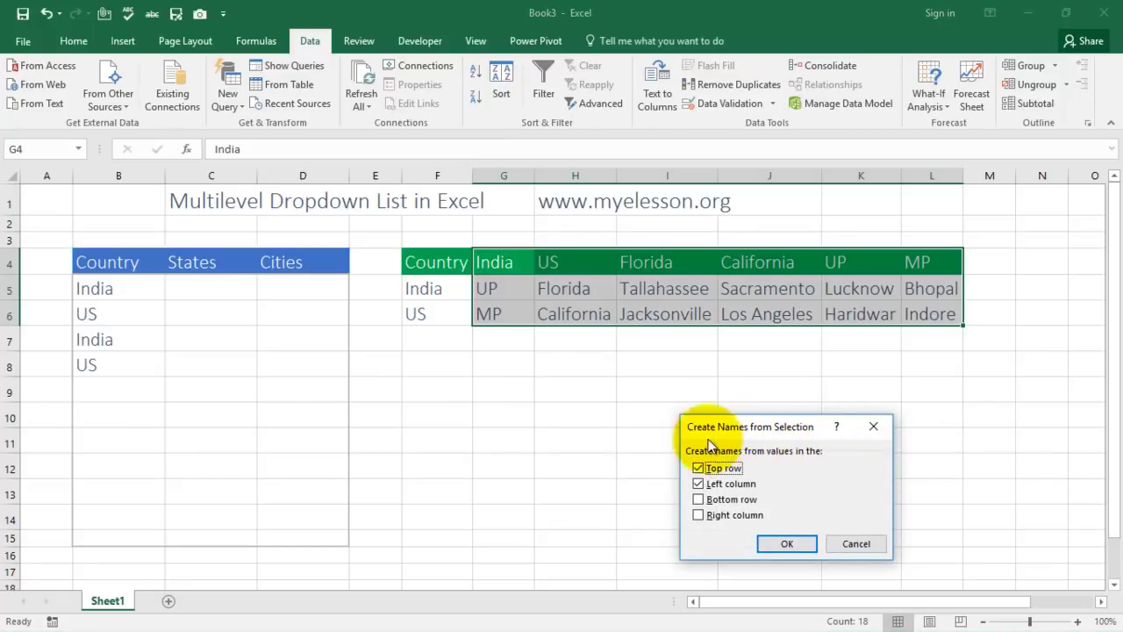
pyautogui.click(698, 483)
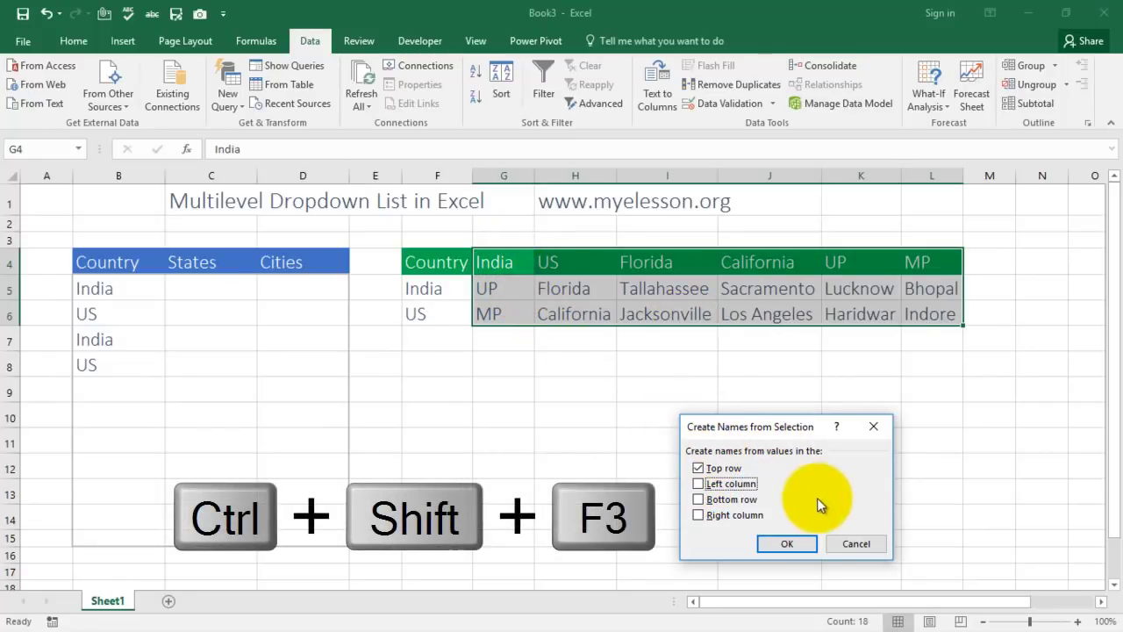
pyautogui.click(782, 539)
pyautogui.click(617, 411)
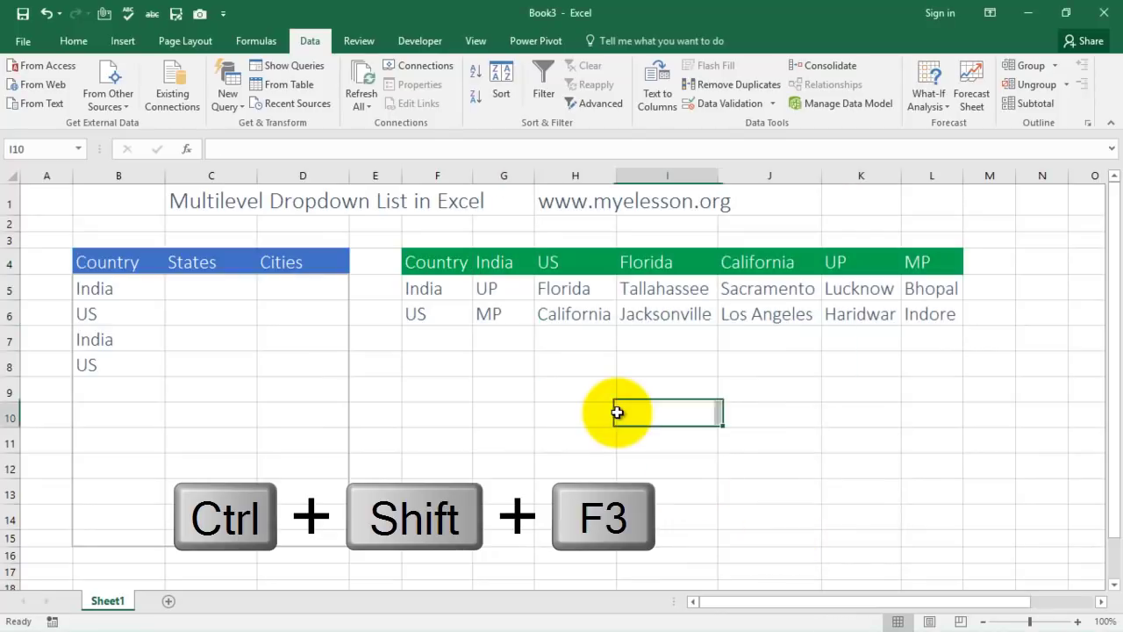
# Check the range names of the India, US and Florida lists in G5:G6, H5:H6 and I5:I6
pyautogui.press('Up')
pyautogui.press('Up')
pyautogui.press('Up')
pyautogui.press('Up')
pyautogui.press('Up')
pyautogui.press('Left')
pyautogui.press('Left')
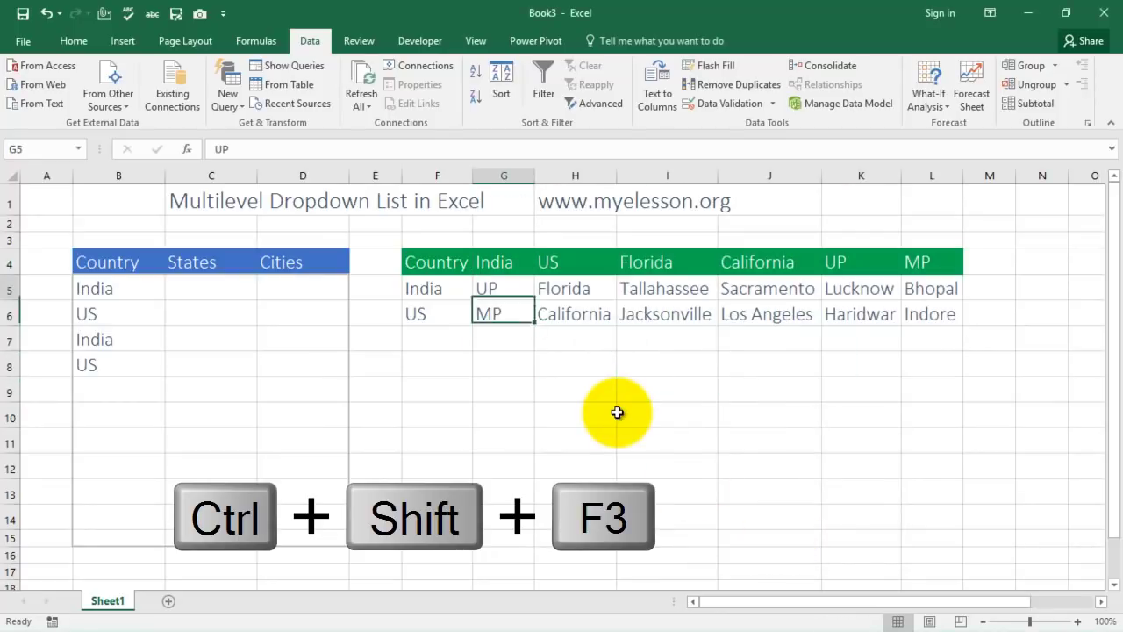
pyautogui.hotkey('shift', 'Down')
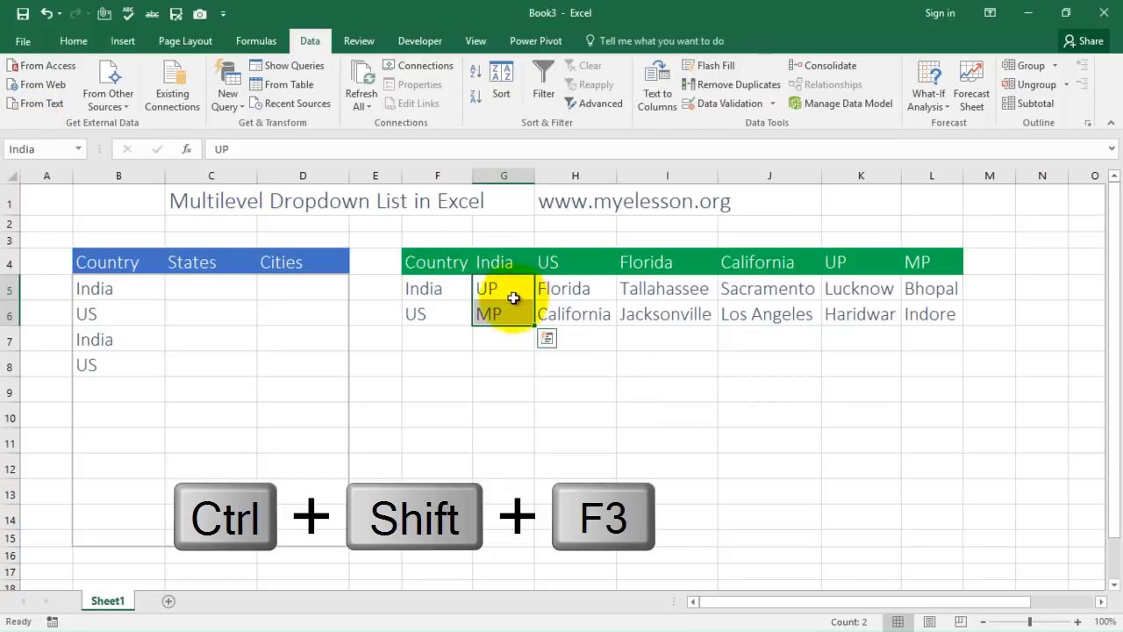
pyautogui.click(575, 288)
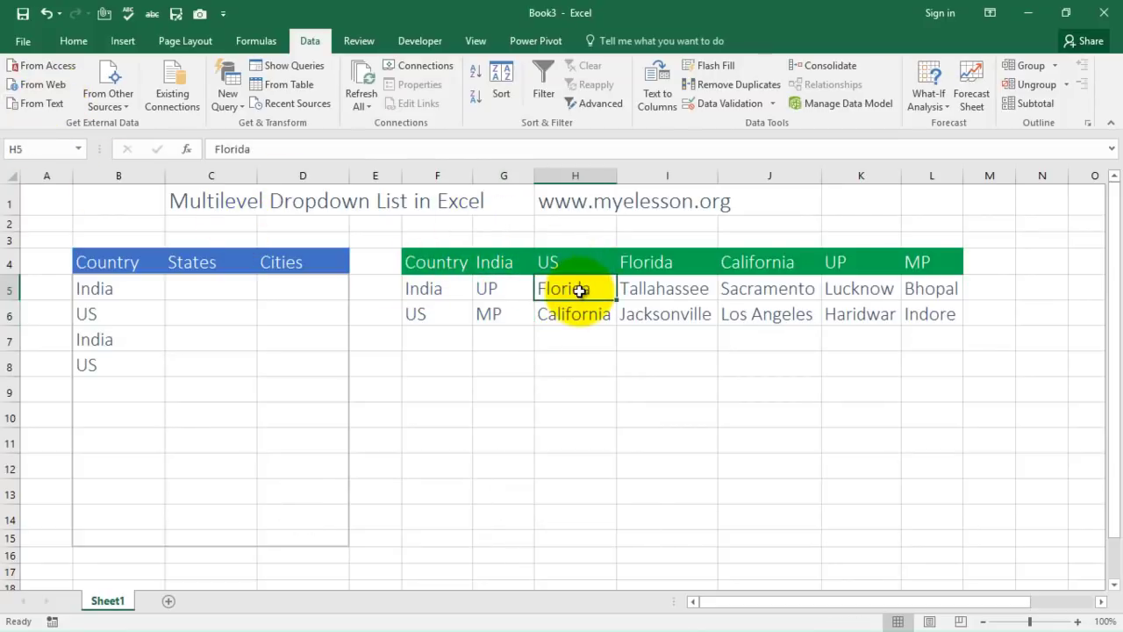
pyautogui.hotkey('shift', 'Down')
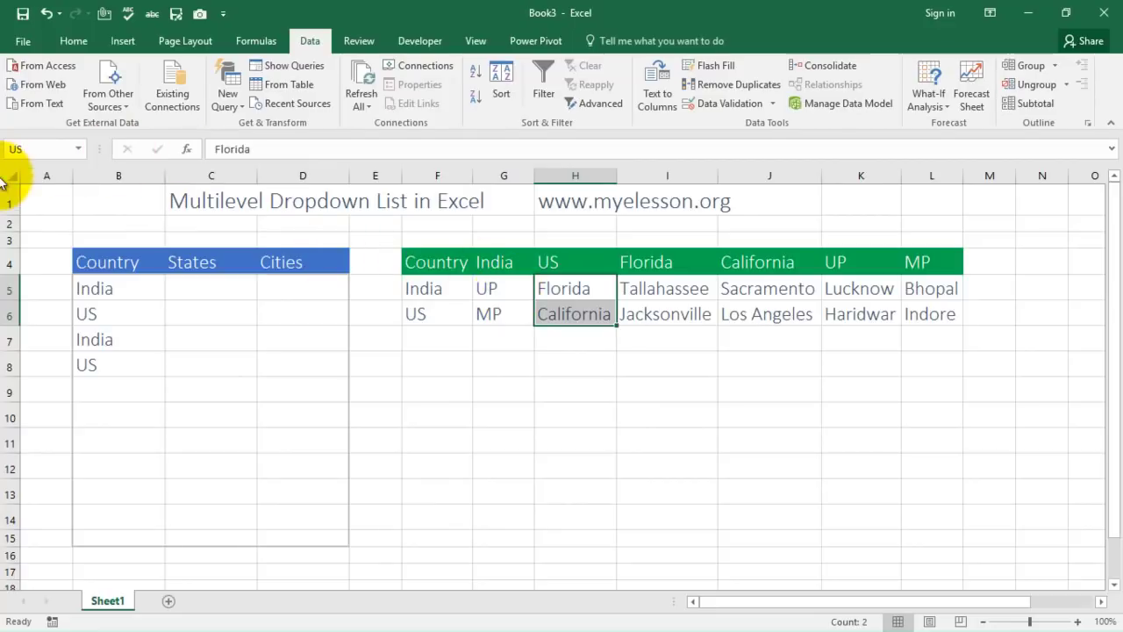
pyautogui.click(659, 286)
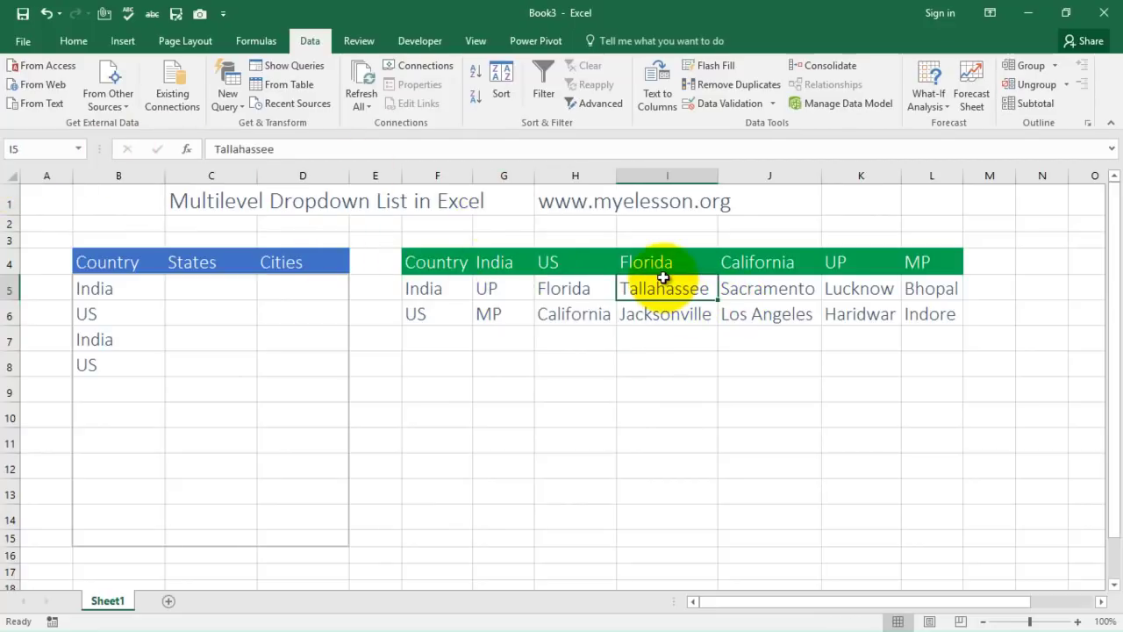
pyautogui.hotkey('shift', 'Down')
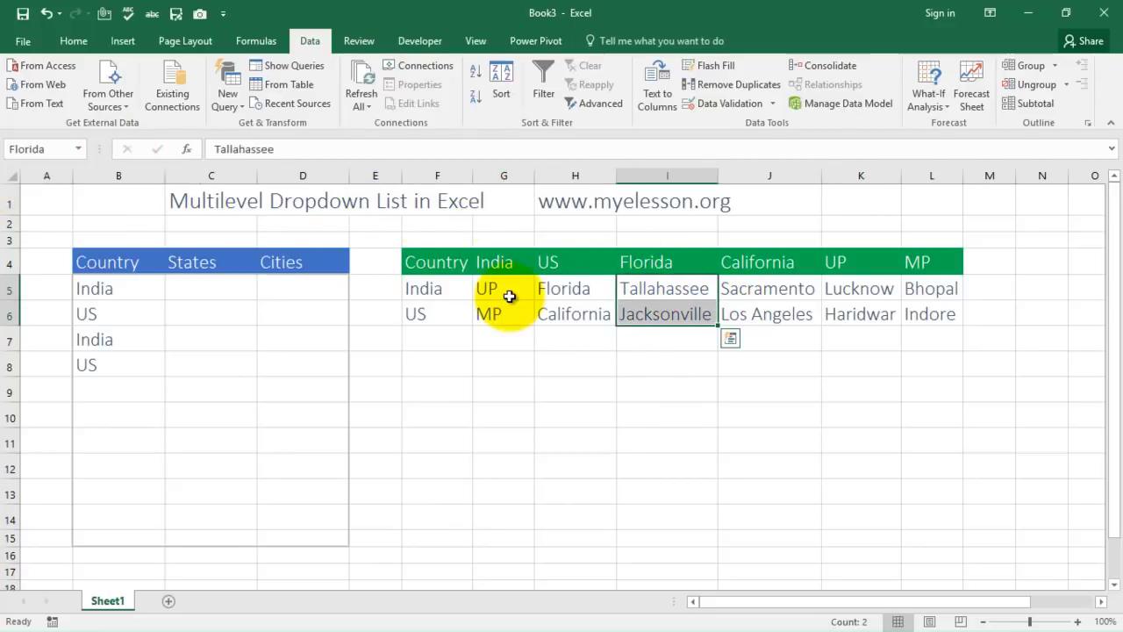
# Set the data validation of the States cells C5:C15 to allow a List
pyautogui.press('Right')
pyautogui.press('Right')
pyautogui.press('Left')
pyautogui.press('Left')
pyautogui.press('Left')
pyautogui.press('Left')
pyautogui.press('Left')
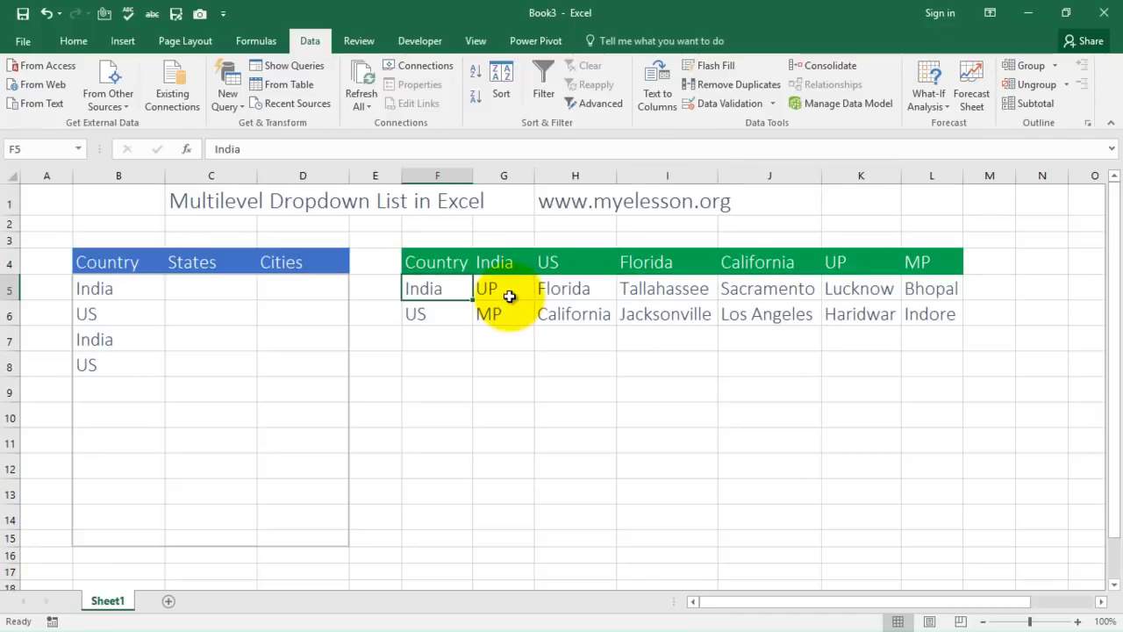
pyautogui.press('Left')
pyautogui.press('Left')
pyautogui.press('Left')
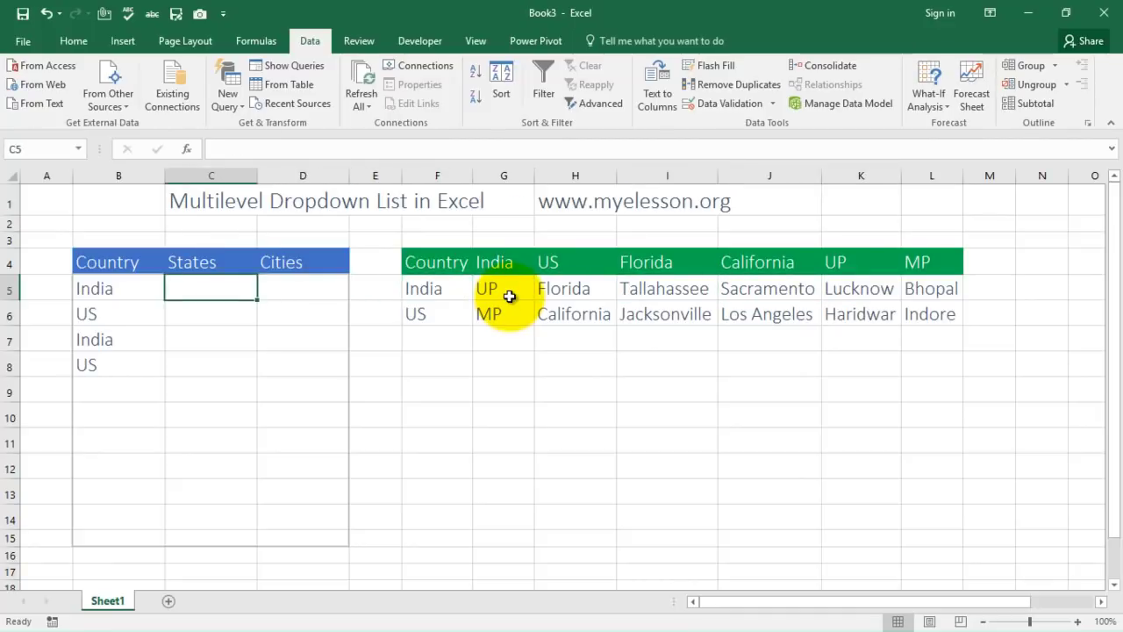
pyautogui.hotkey('shift', 'Down')
pyautogui.hotkey('shift', 'Down')
pyautogui.hotkey('shift', 'Down')
pyautogui.hotkey('shift', 'Down')
pyautogui.hotkey('shift', 'Down')
pyautogui.hotkey('shift', 'Down')
pyautogui.hotkey('shift', 'Down')
pyautogui.hotkey('shift', 'Down')
pyautogui.hotkey('shift', 'Down')
pyautogui.hotkey('shift', 'Down')
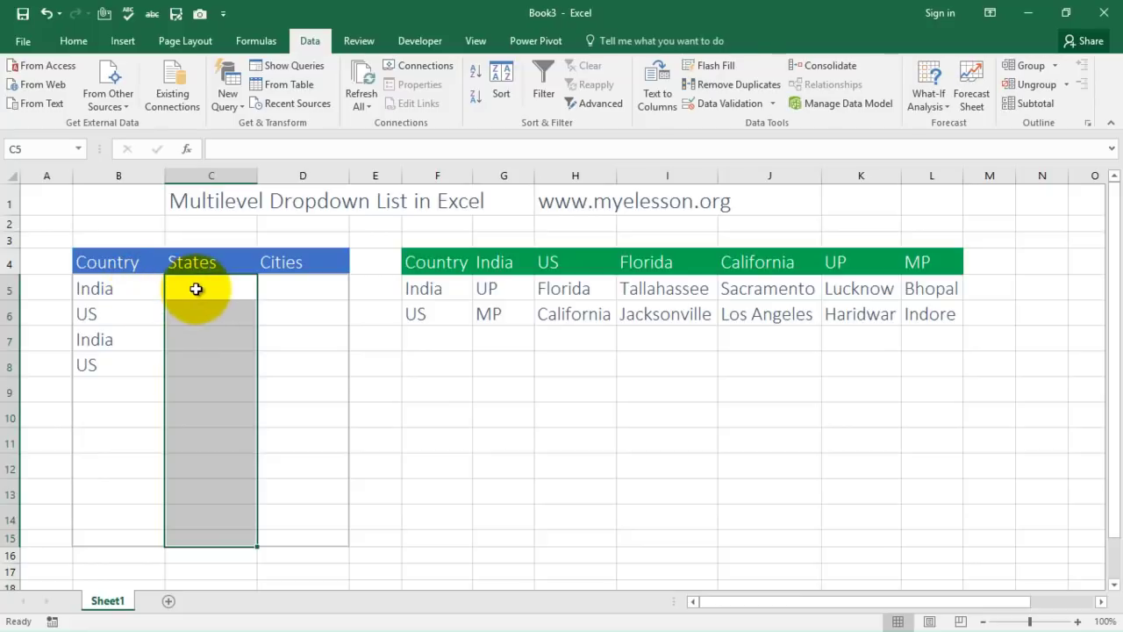
pyautogui.click(730, 106)
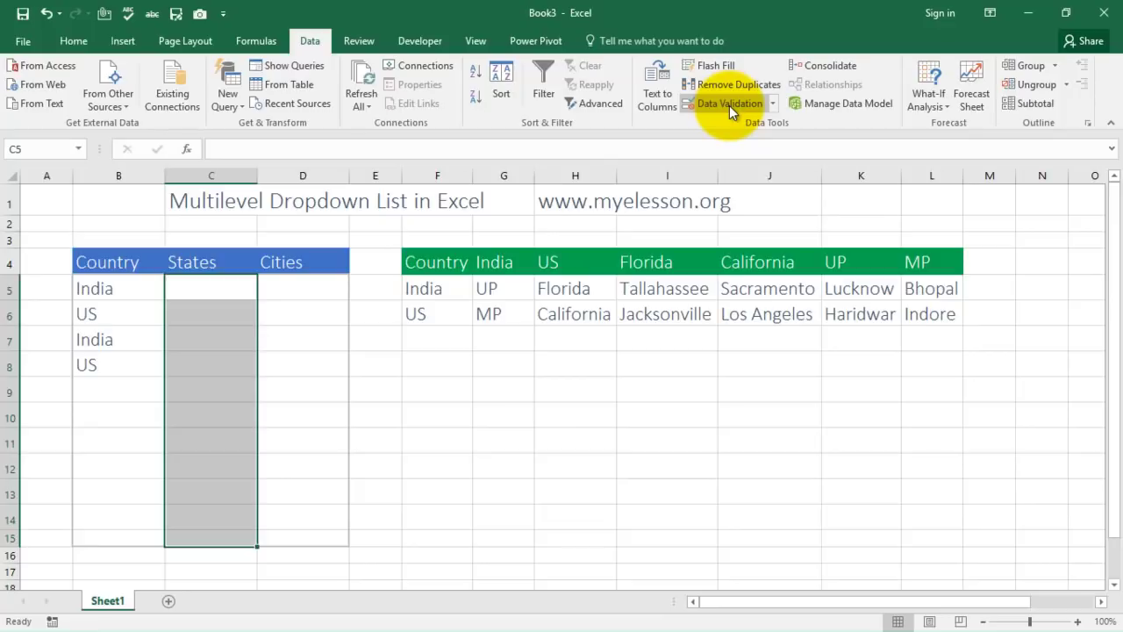
pyautogui.hotkey('alt', 'd')
pyautogui.press('l')
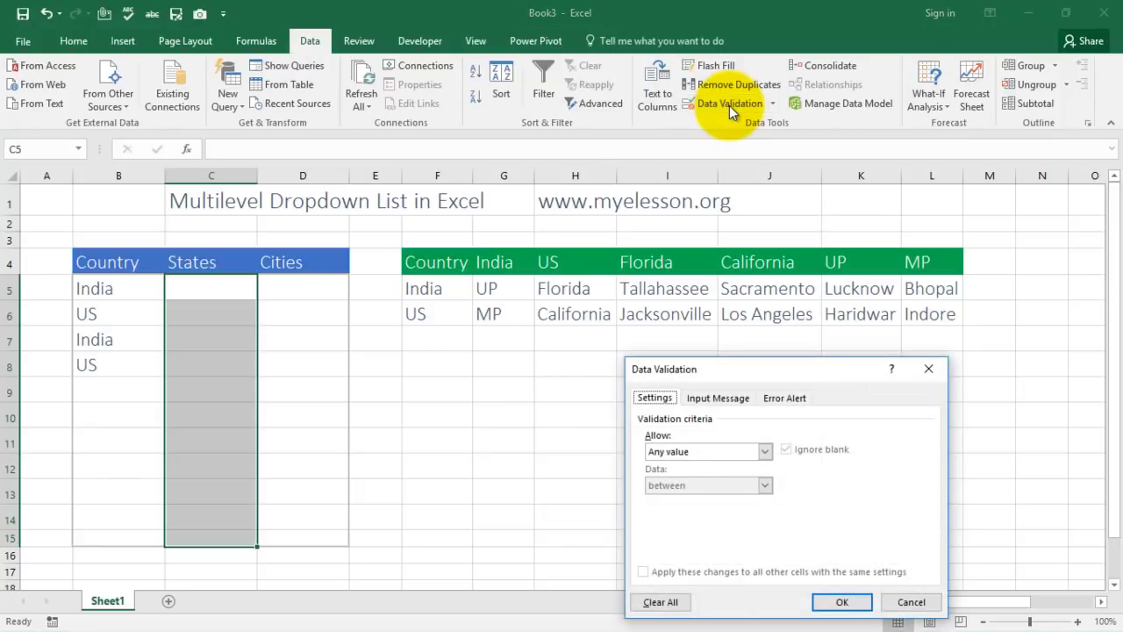
pyautogui.click(765, 453)
pyautogui.click(686, 499)
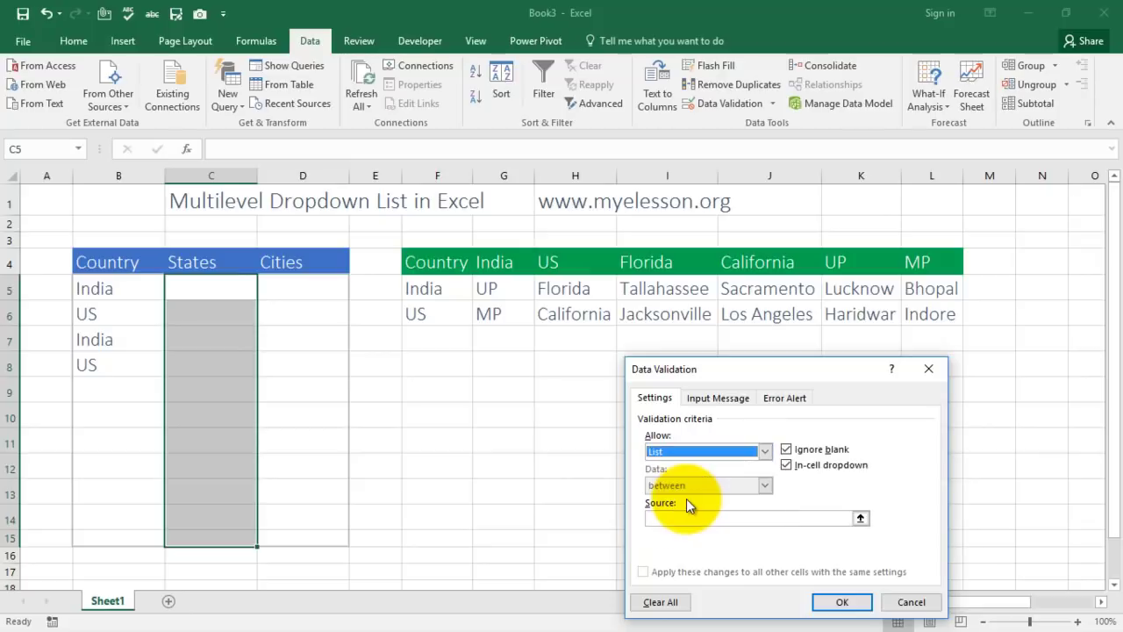
# Enter =indirect(B5) with a relative cell reference as the States list source and apply the validation
pyautogui.click(680, 519)
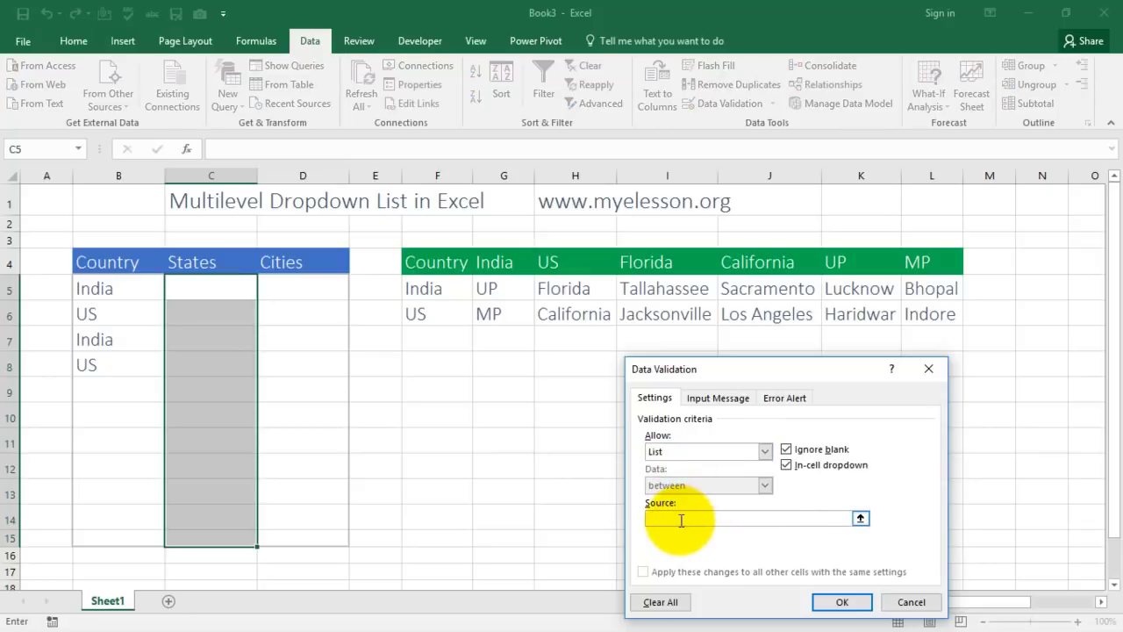
pyautogui.write('=indirect(')
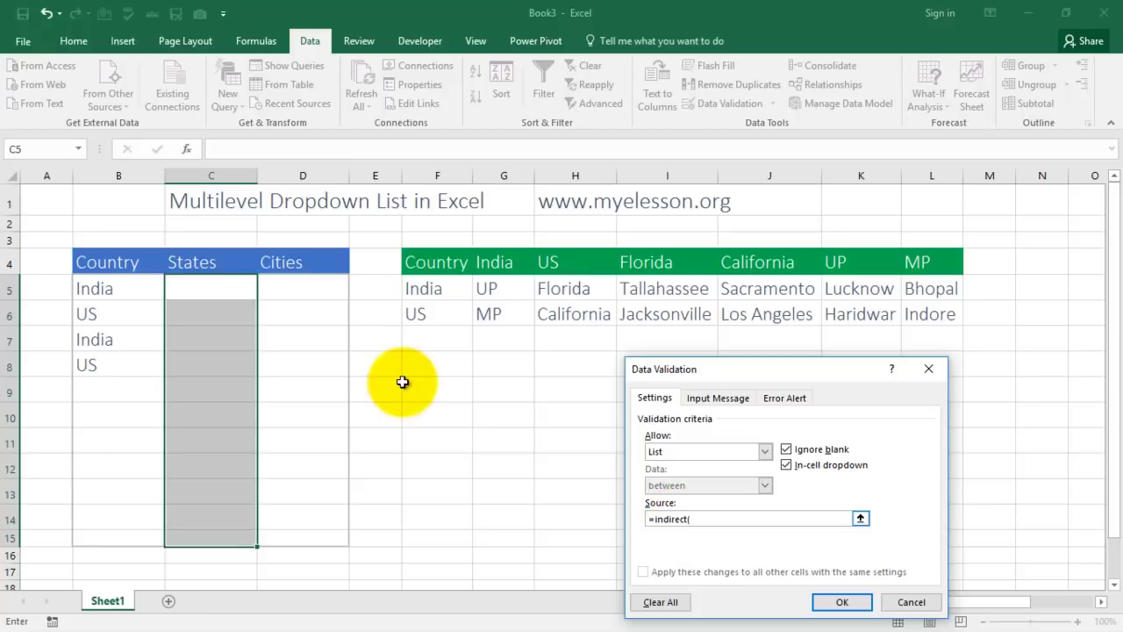
pyautogui.click(114, 289)
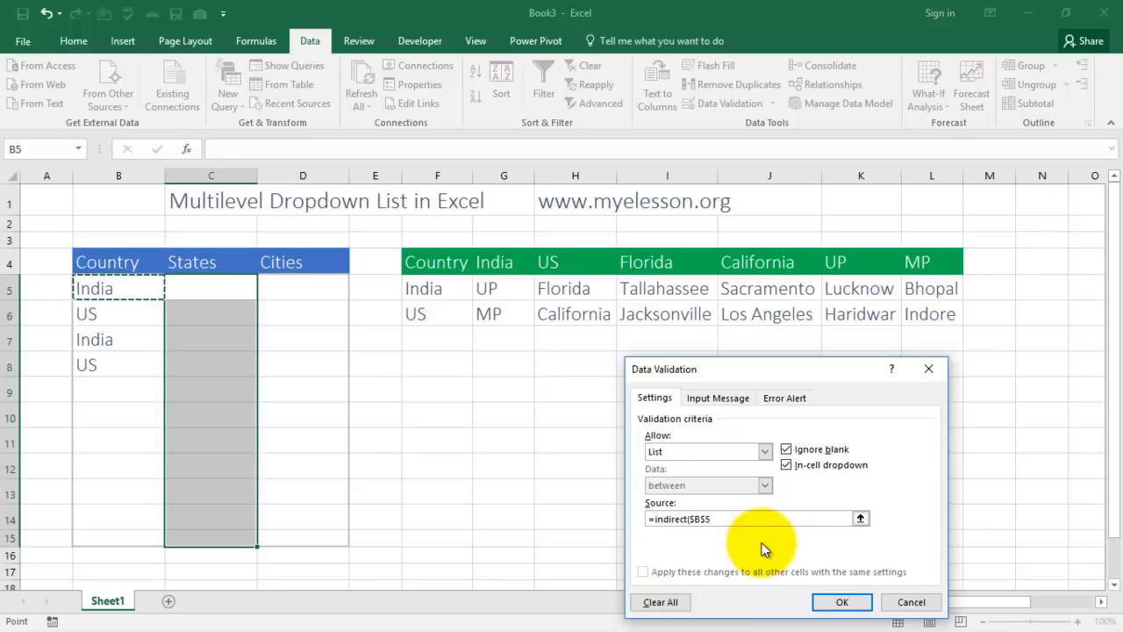
pyautogui.press('BackSpace')
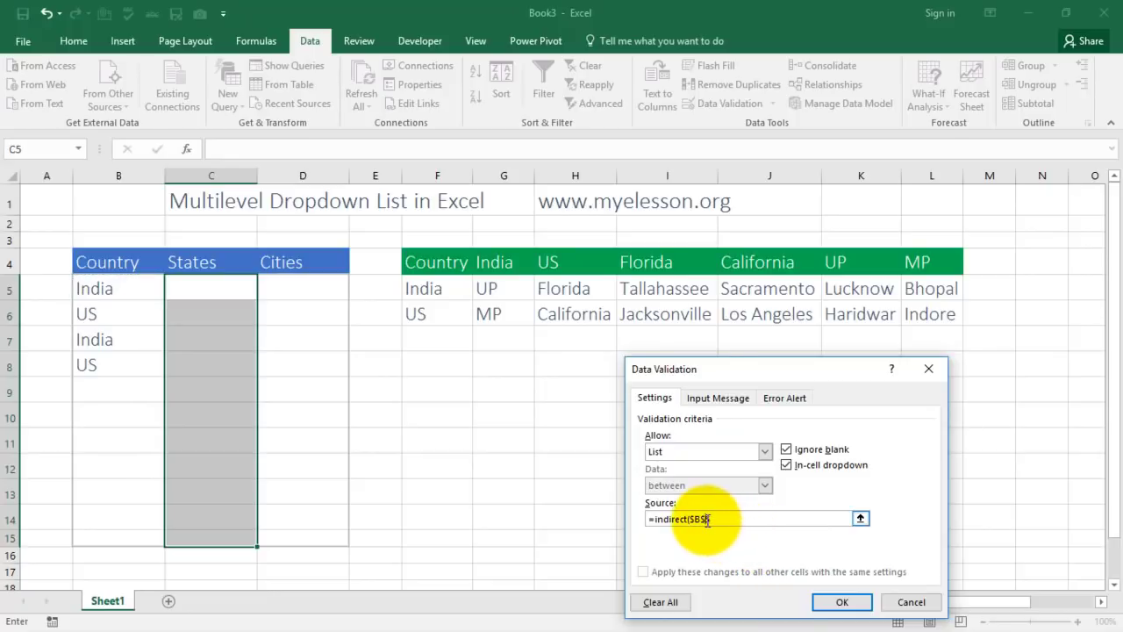
pyautogui.press('BackSpace')
pyautogui.write('5')
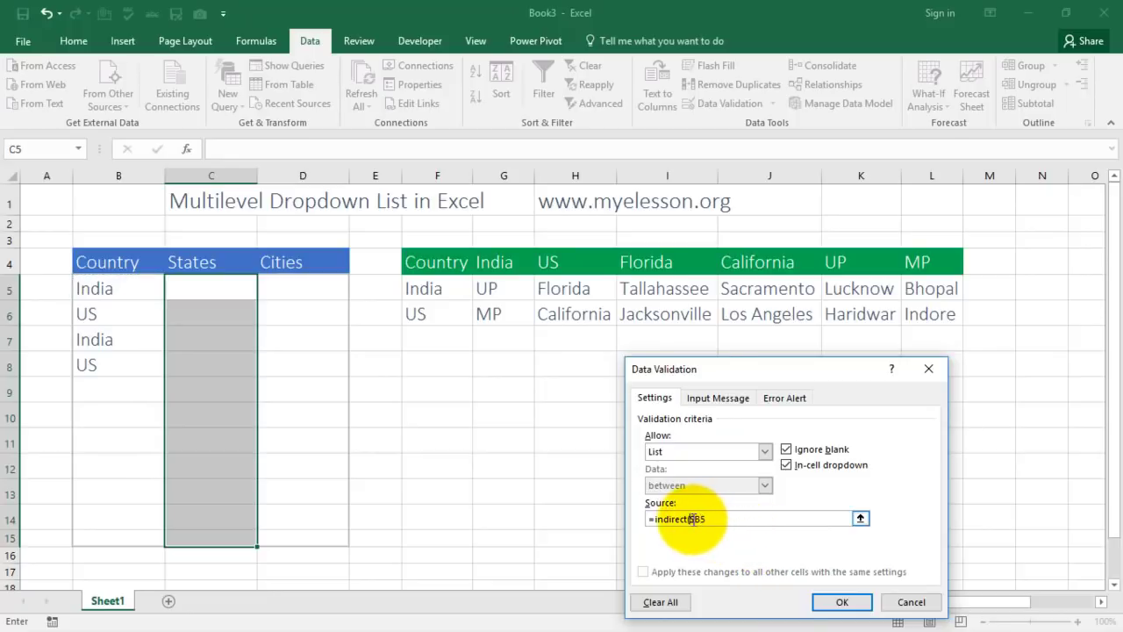
pyautogui.click(693, 519)
pyautogui.press('BackSpace')
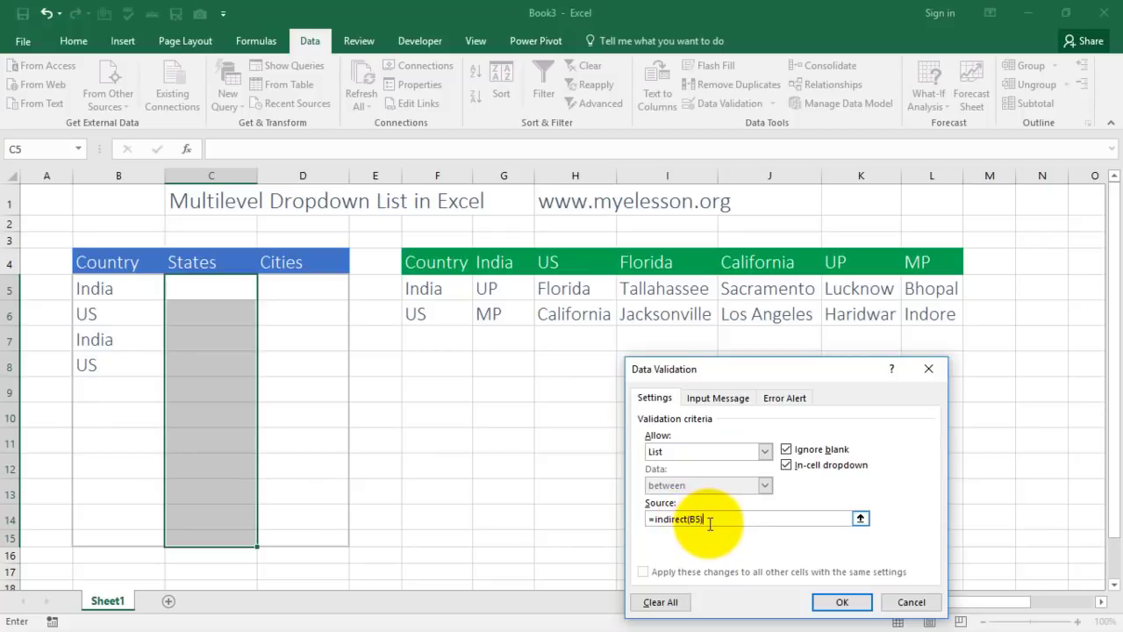
pyautogui.write(')')
pyautogui.press('Return')
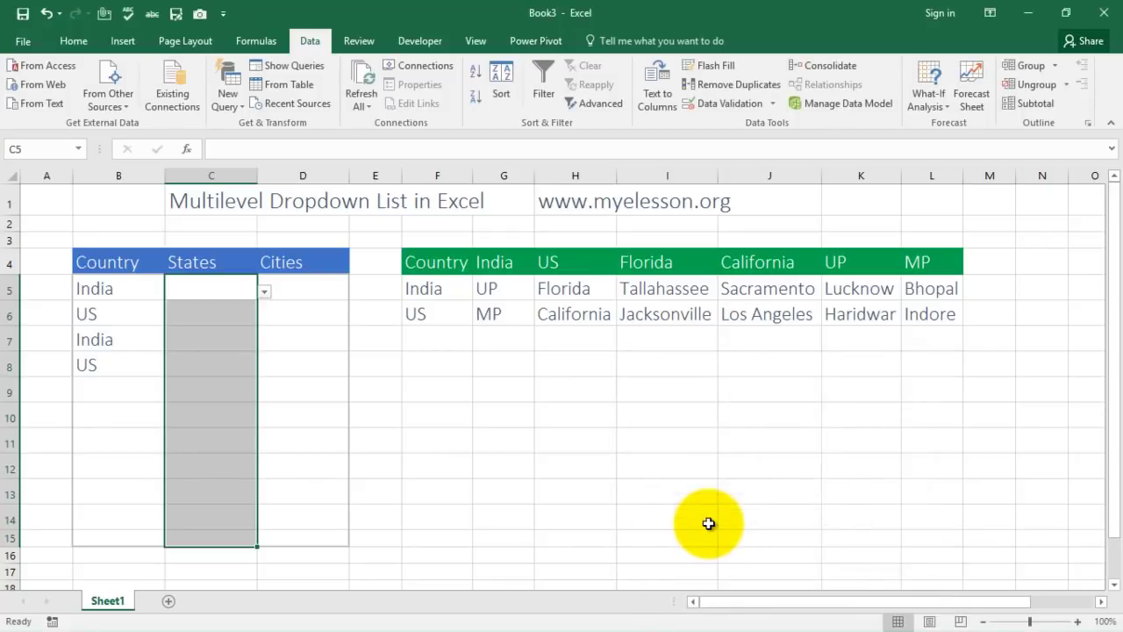
# Choose UP as the state for India in C5 and Florida as the state for US in C6
pyautogui.click(265, 292)
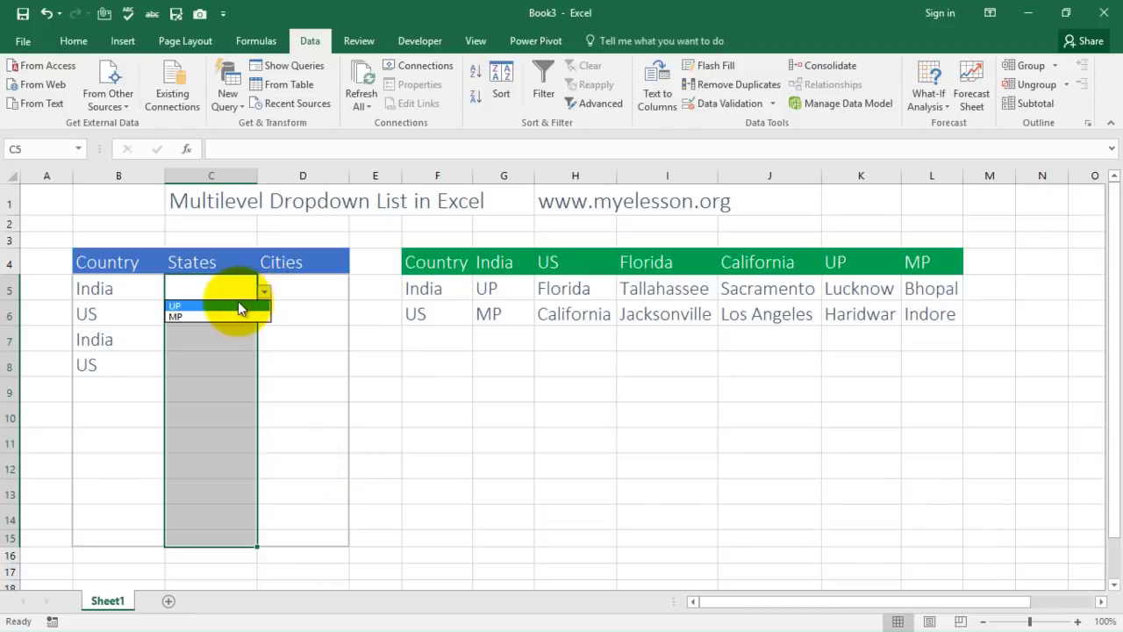
pyautogui.click(238, 307)
pyautogui.click(215, 312)
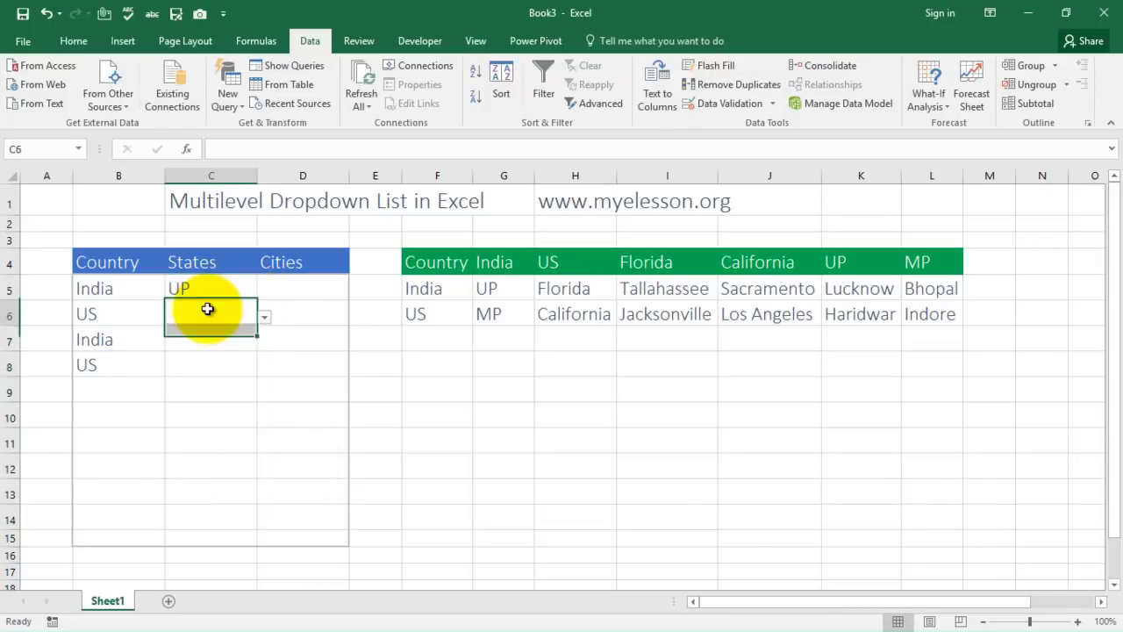
pyautogui.click(265, 318)
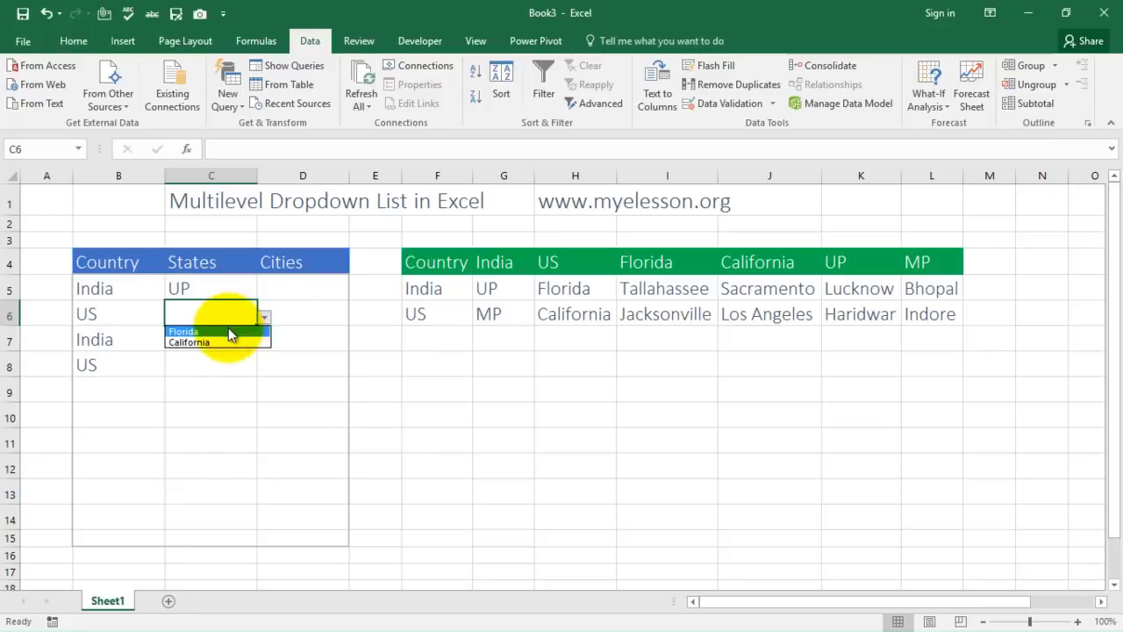
pyautogui.click(222, 332)
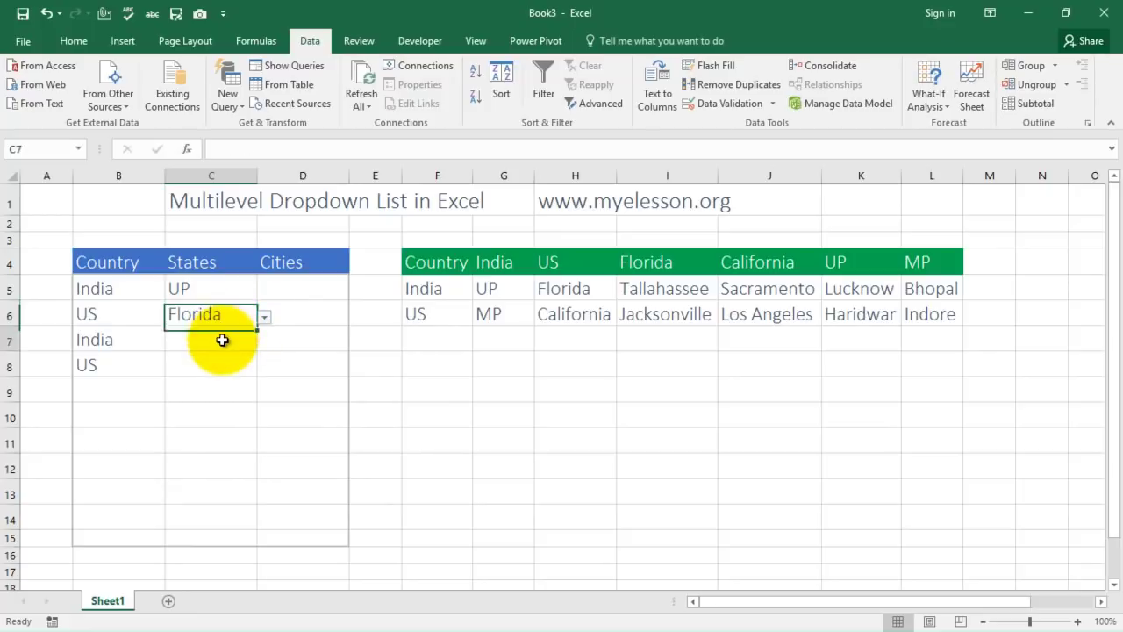
# Choose MP as the state for India in C7 and California as the state for US in C8
pyautogui.click(230, 340)
pyautogui.click(266, 344)
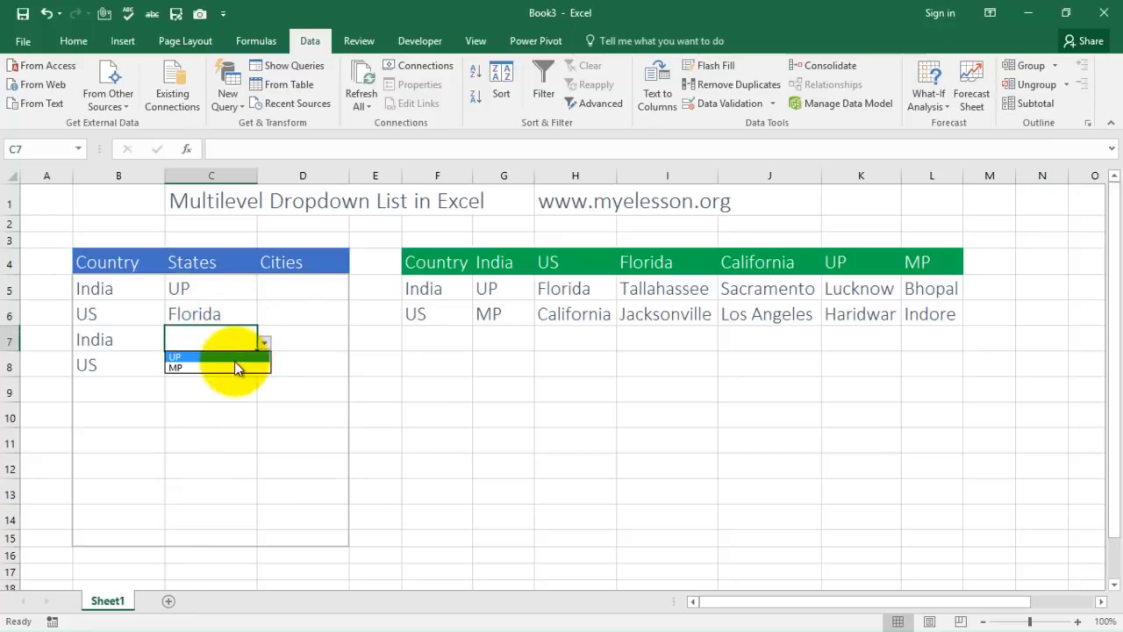
pyautogui.click(232, 367)
pyautogui.click(230, 365)
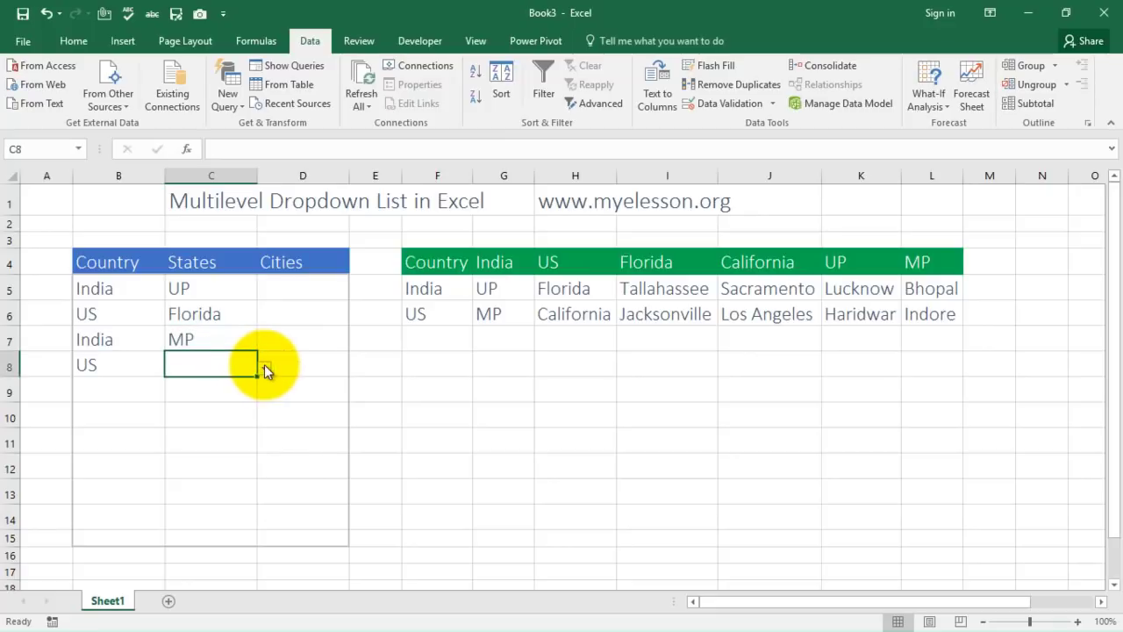
pyautogui.click(264, 367)
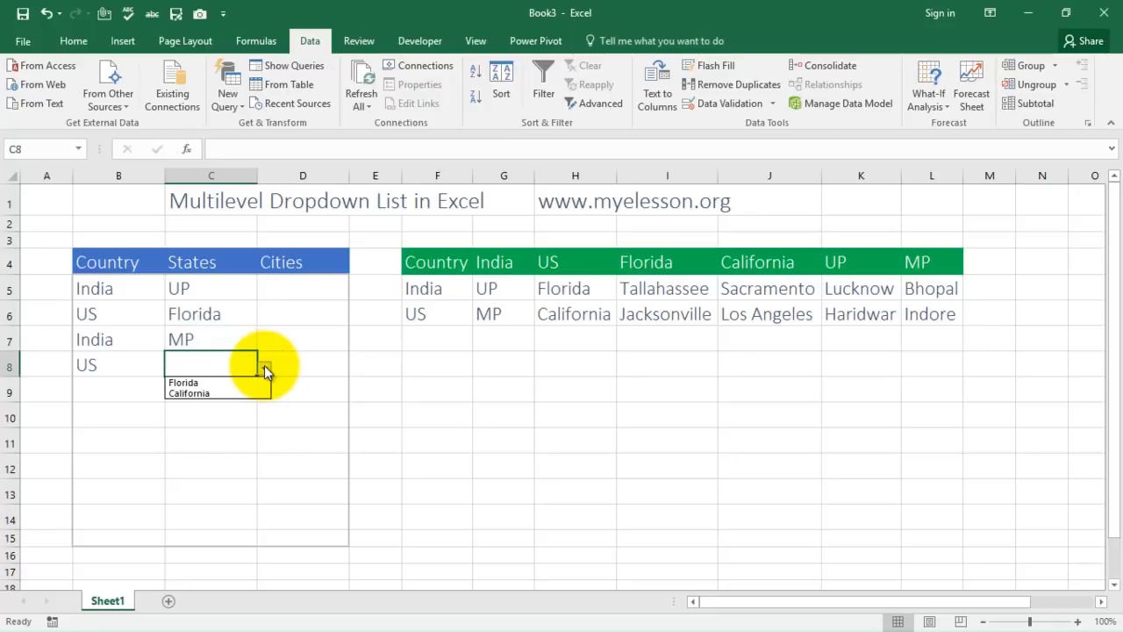
pyautogui.click(194, 392)
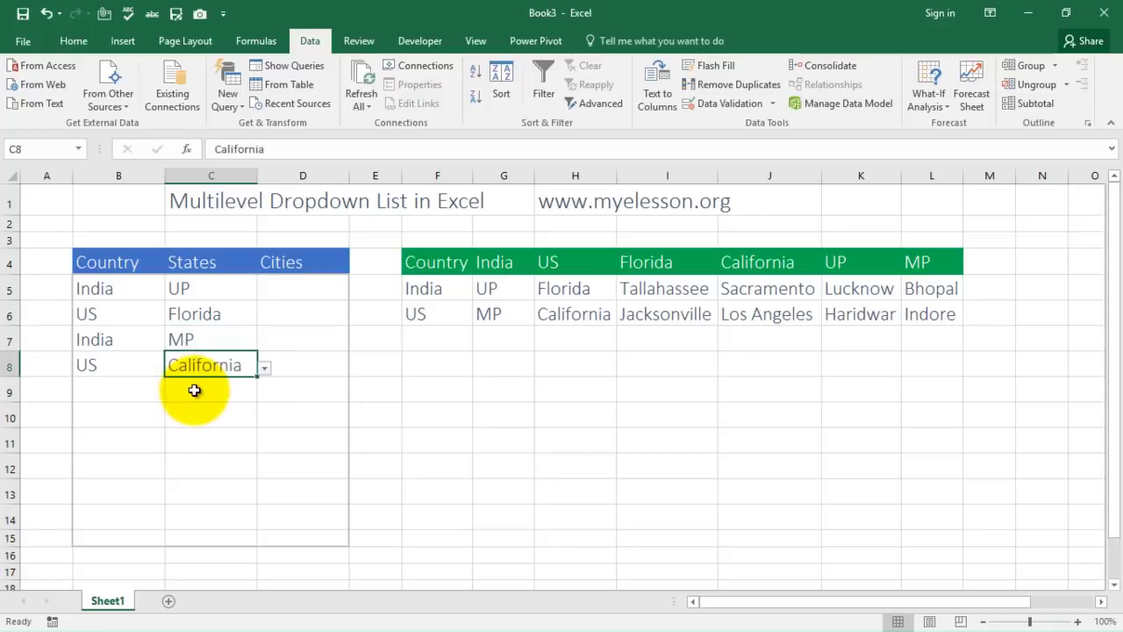
# Set the data validation of the Cities cells D5:D15 to allow a List
pyautogui.click(290, 289)
pyautogui.hotkey('shift', 'Down')
pyautogui.hotkey('shift', 'Down')
pyautogui.hotkey('shift', 'Down')
pyautogui.hotkey('shift', 'Down')
pyautogui.hotkey('shift', 'Down')
pyautogui.hotkey('shift', 'Down')
pyautogui.hotkey('shift', 'Down')
pyautogui.hotkey('shift', 'Down')
pyautogui.hotkey('shift', 'Down')
pyautogui.hotkey('shift', 'Down')
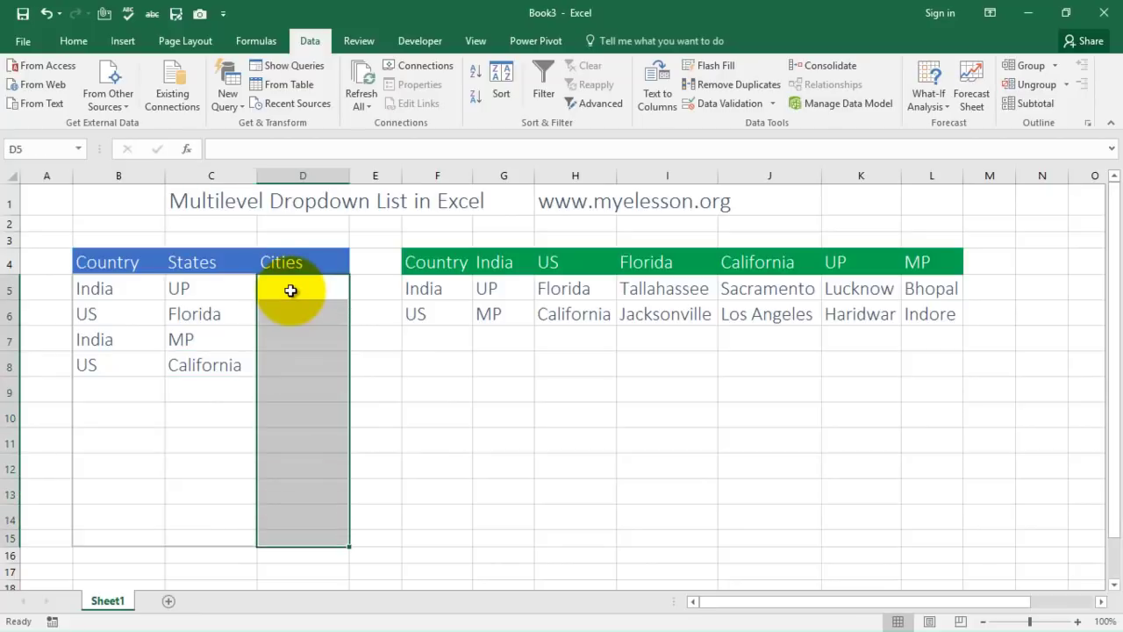
pyautogui.press('alt')
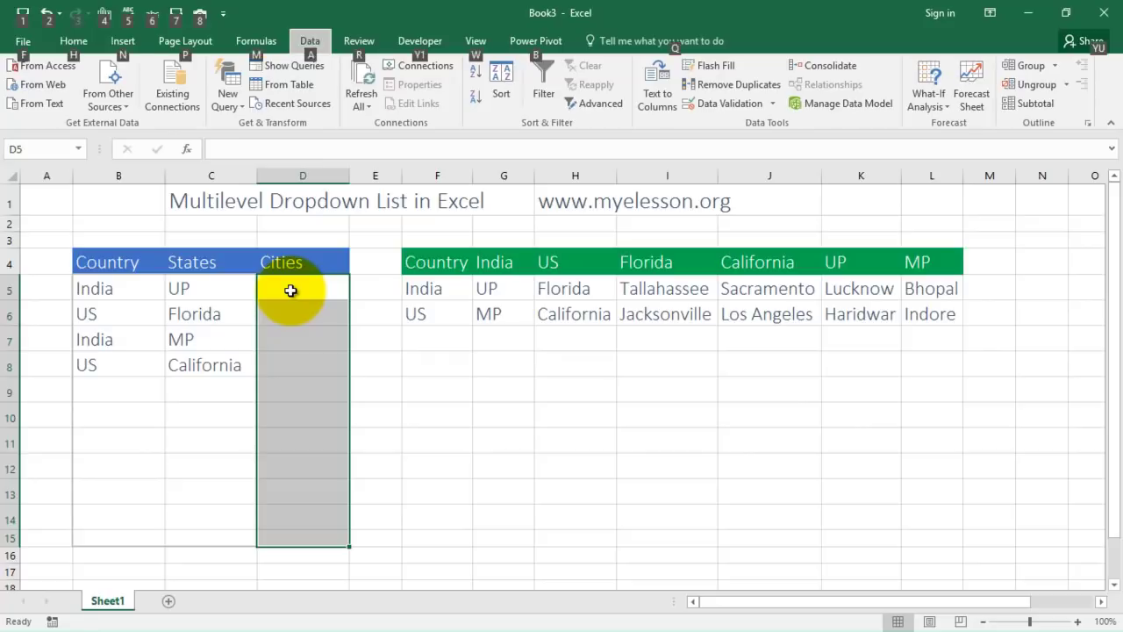
pyautogui.press('d')
pyautogui.press('l')
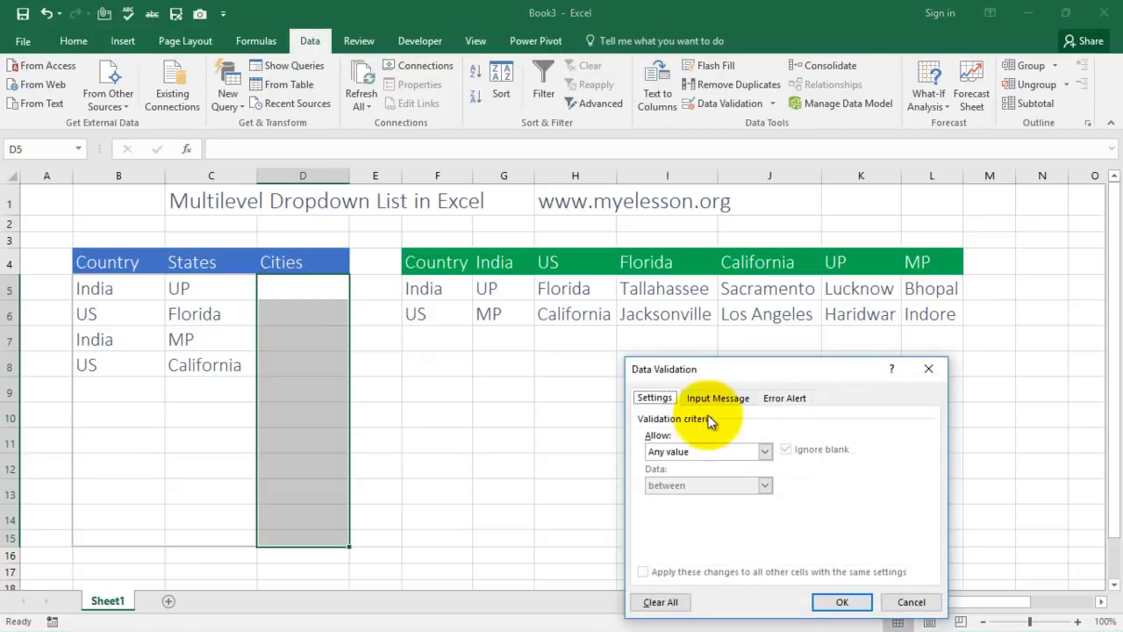
pyautogui.click(764, 453)
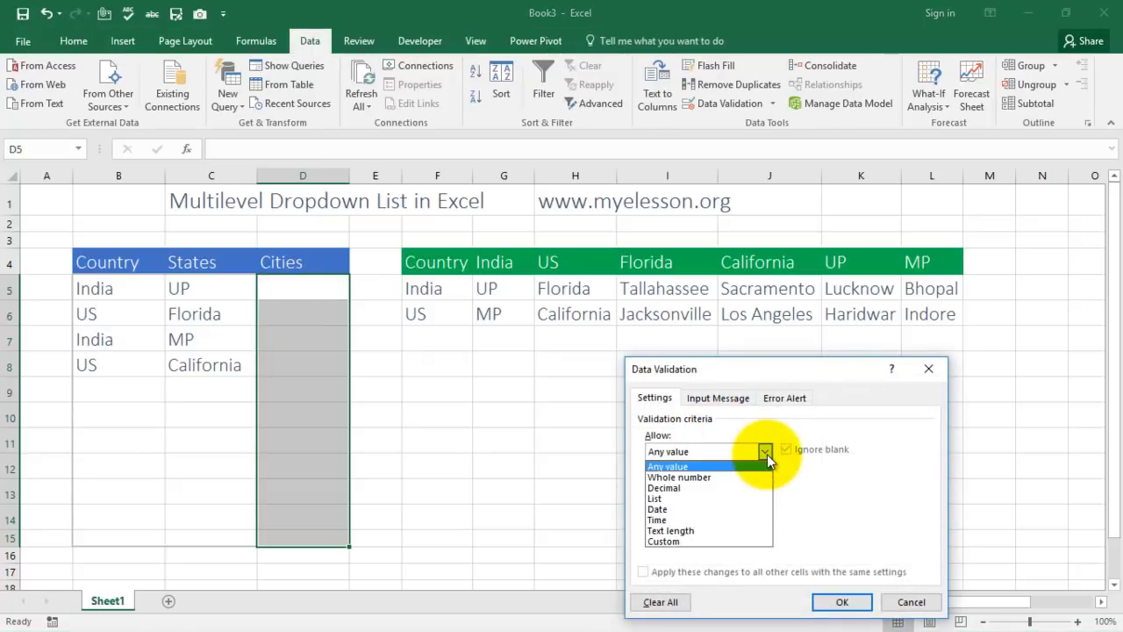
pyautogui.click(683, 499)
pyautogui.click(843, 603)
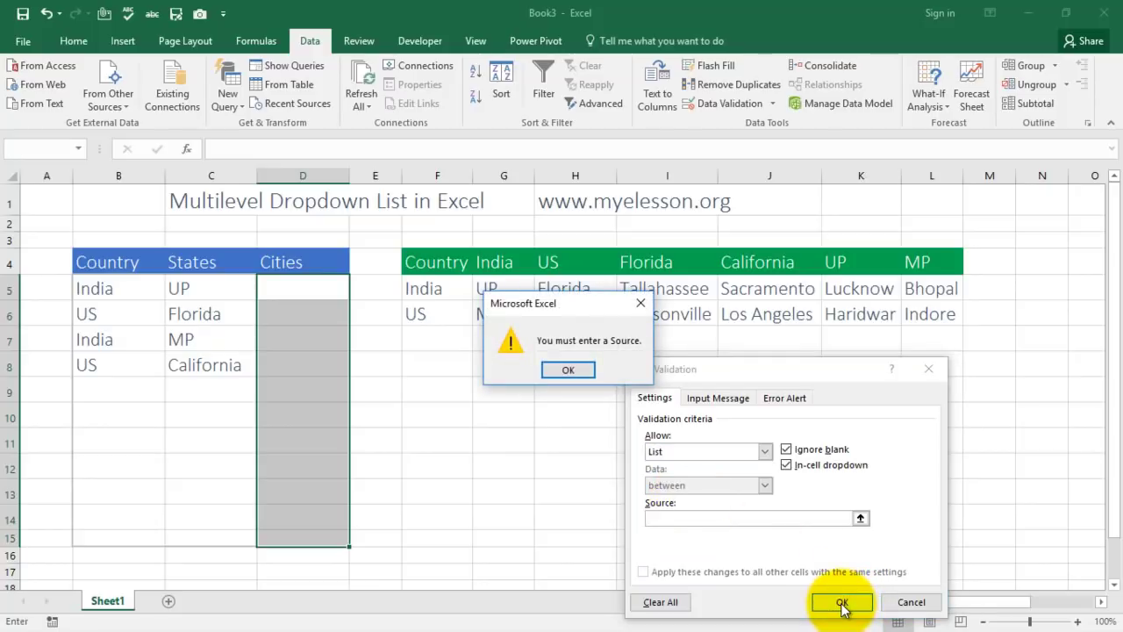
pyautogui.press('Return')
# Enter =indirect(C5) with a relative cell reference as the Cities list source and apply the validation
pyautogui.write('=')
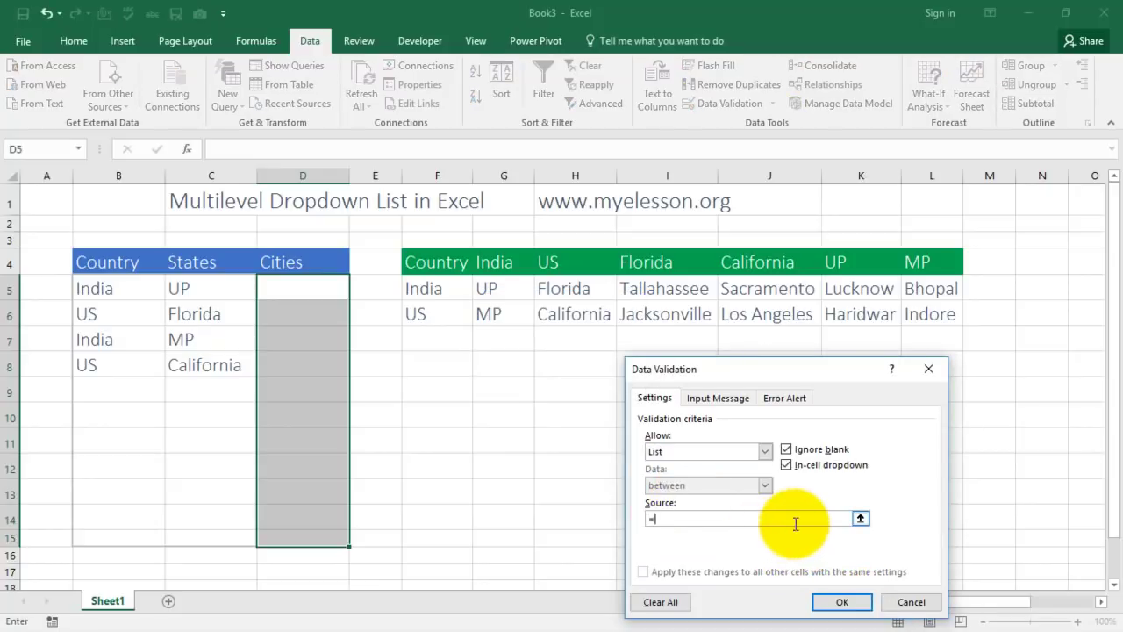
pyautogui.write('indirect(')
pyautogui.click(230, 294)
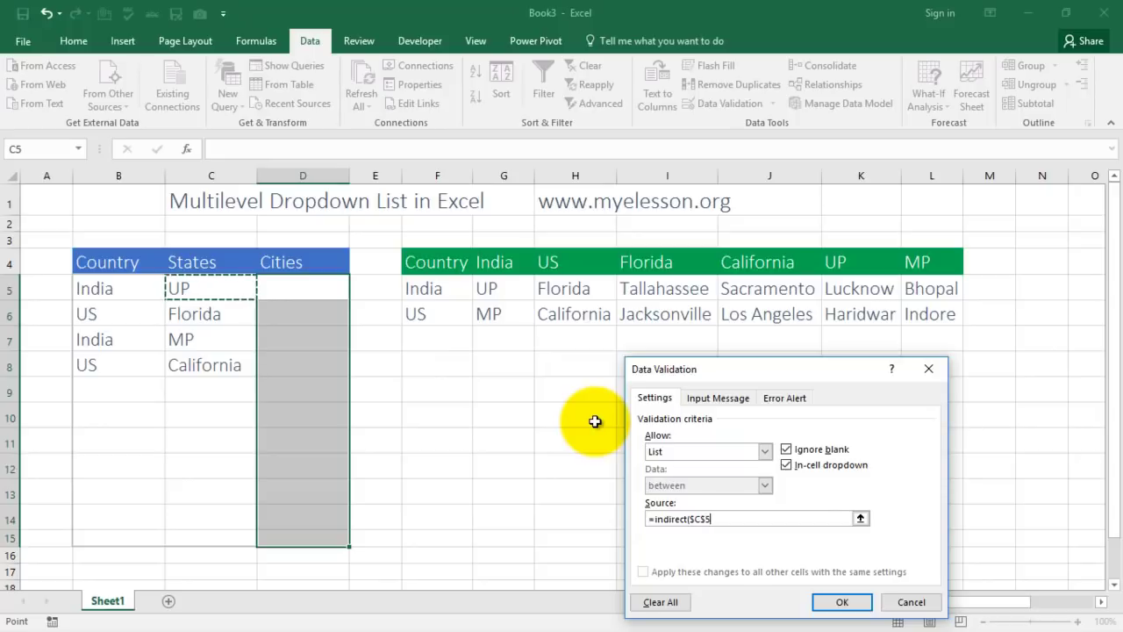
pyautogui.click(706, 520)
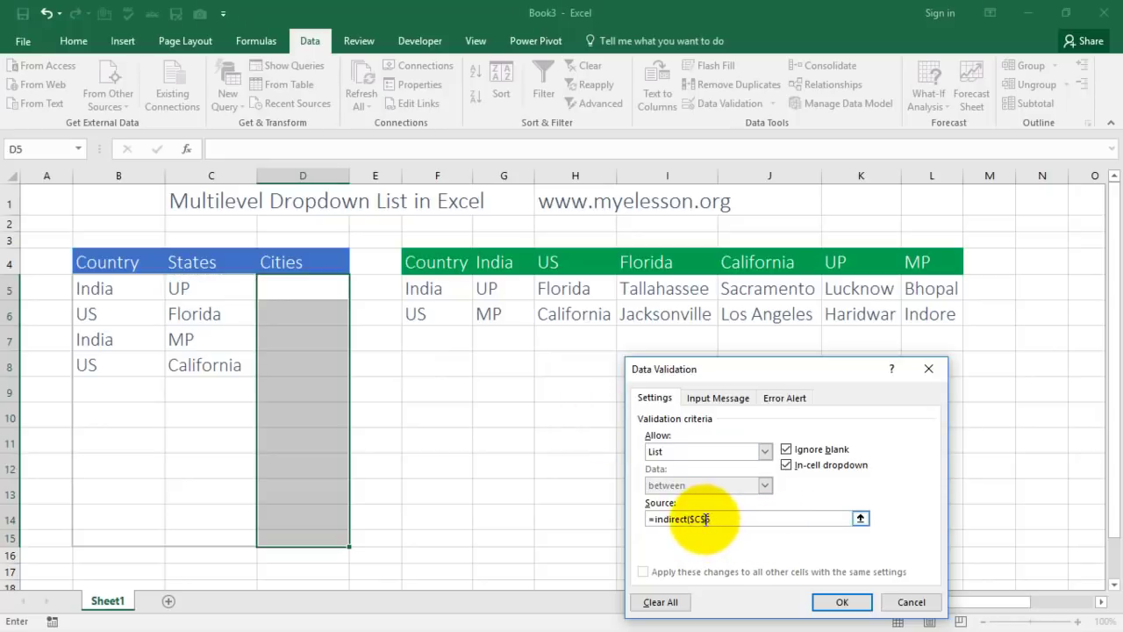
pyautogui.press('BackSpace')
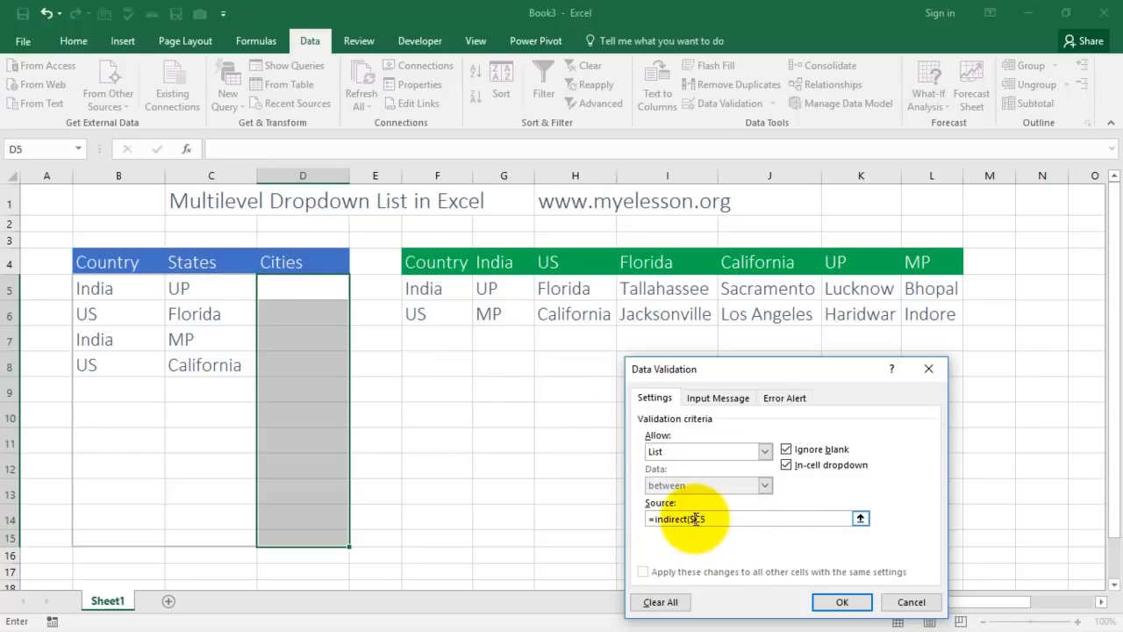
pyautogui.click(693, 519)
pyautogui.press('BackSpace')
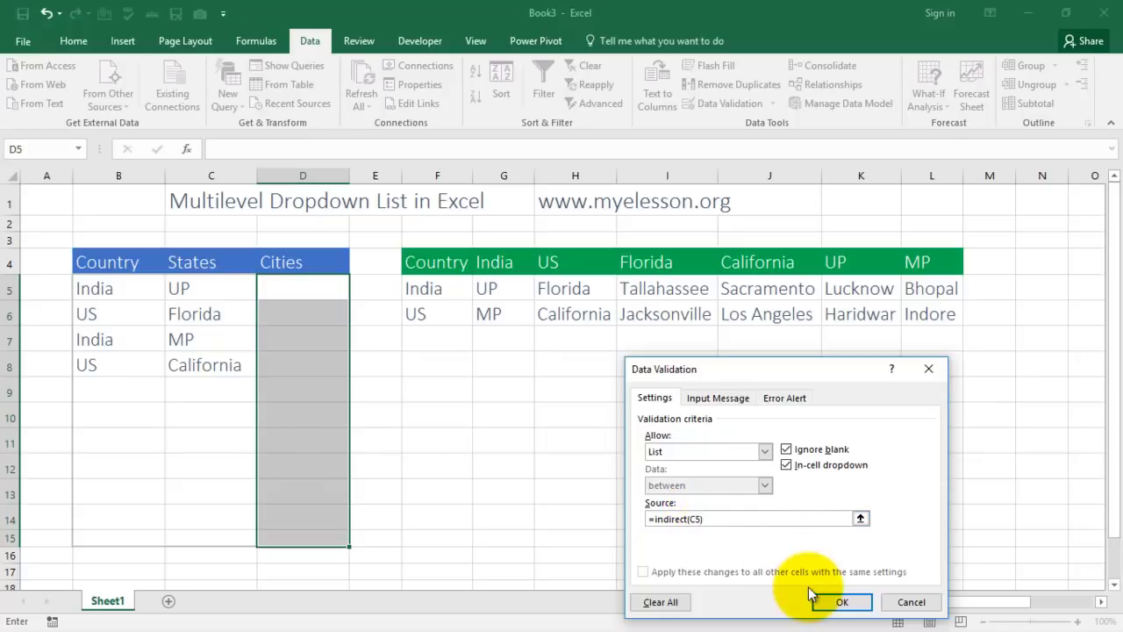
pyautogui.click(836, 603)
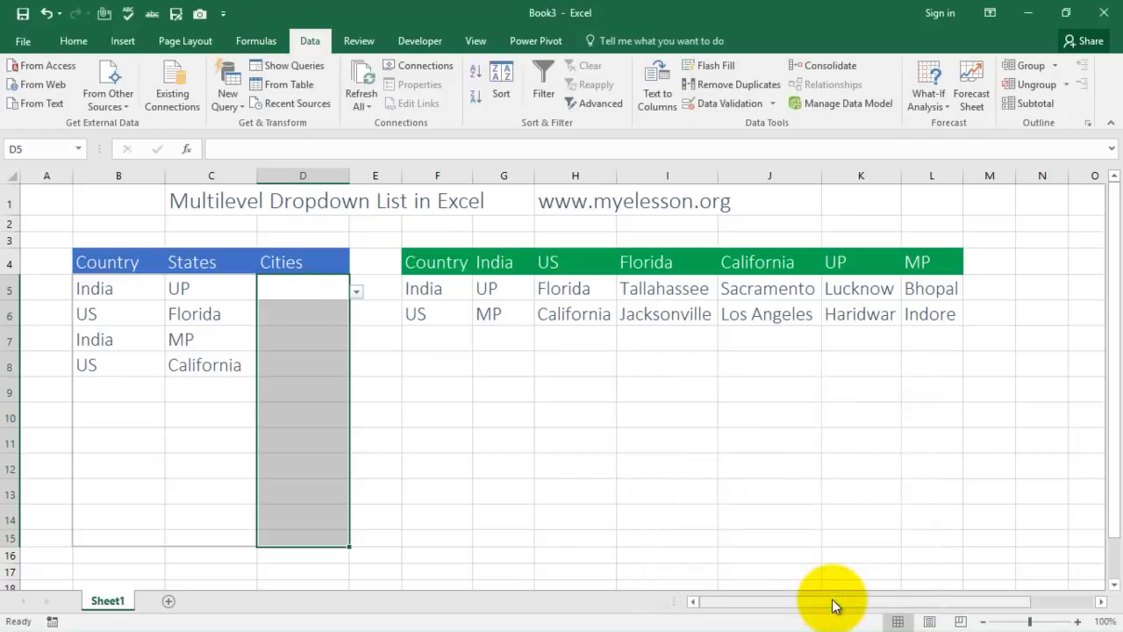
# Choose Lucknow as the city for UP in D5 and Tallahassee as the city for Florida in D6
pyautogui.click(359, 294)
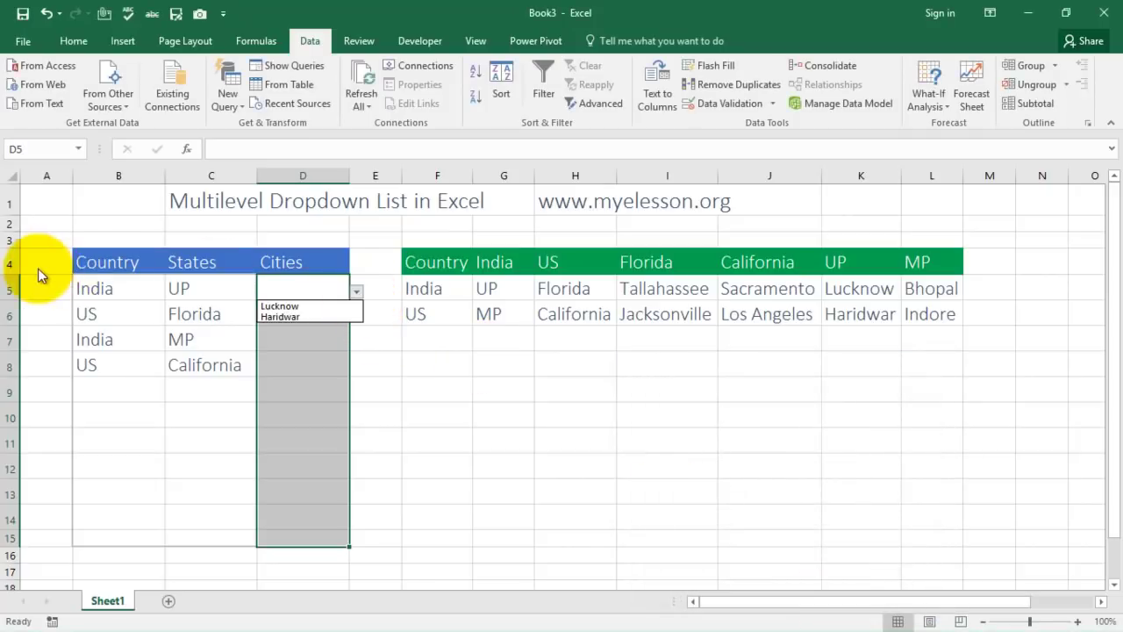
pyautogui.click(287, 308)
pyautogui.click(299, 309)
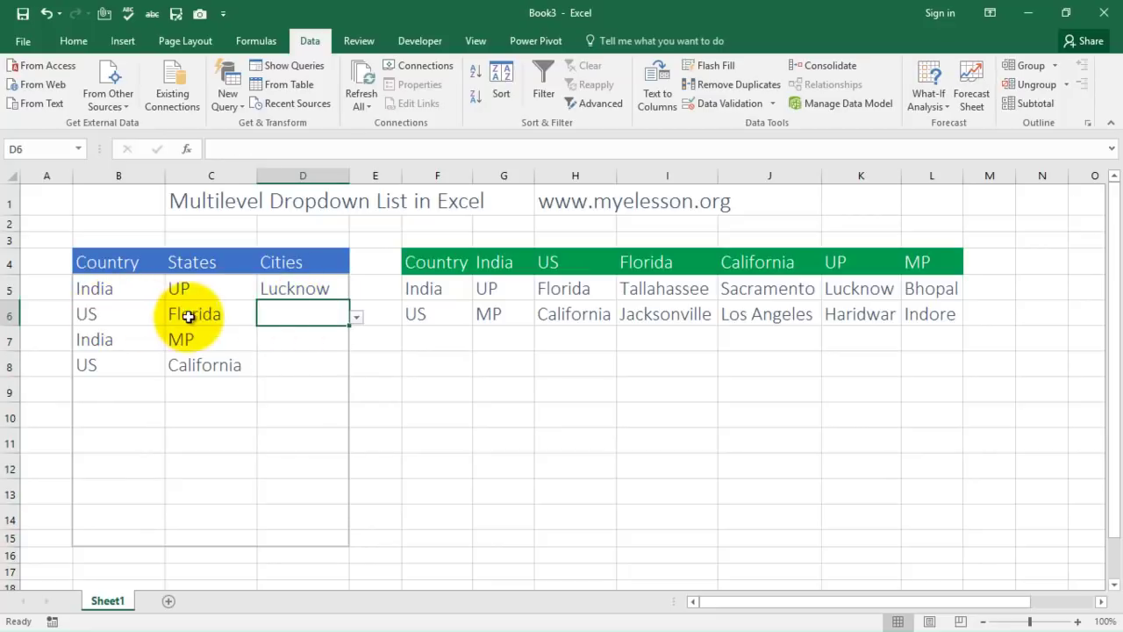
pyautogui.click(355, 318)
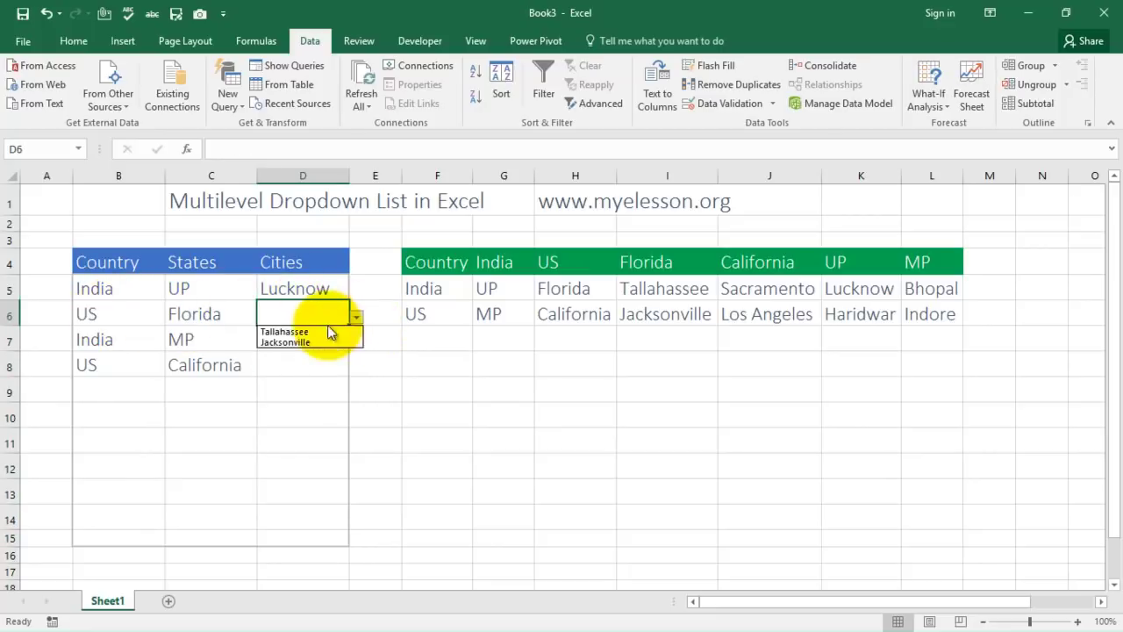
pyautogui.click(298, 333)
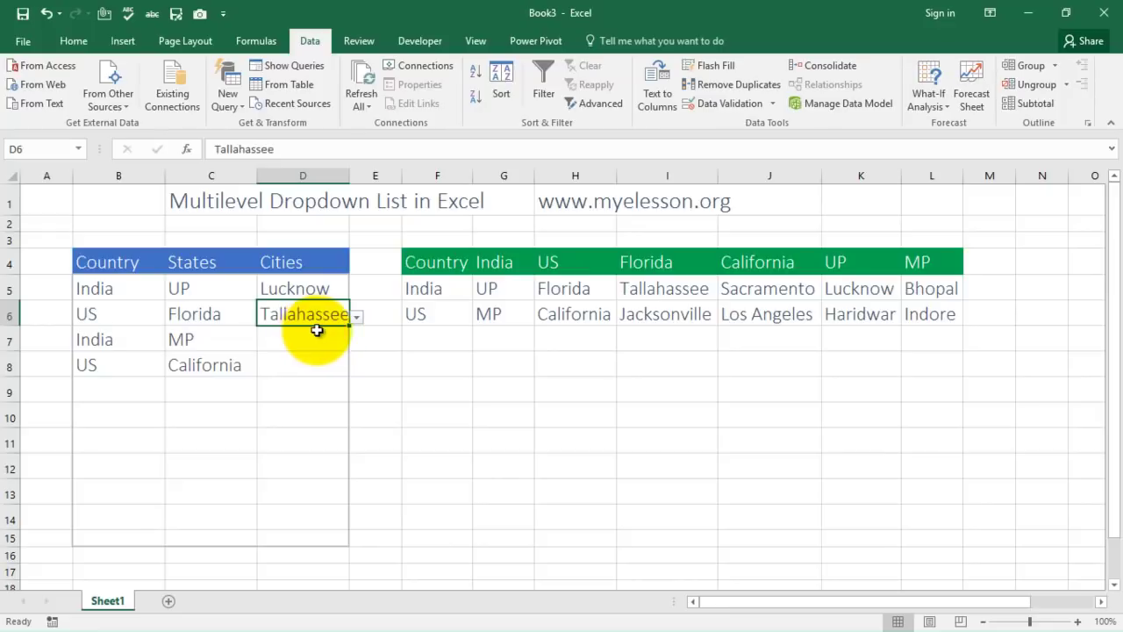
pyautogui.click(386, 350)
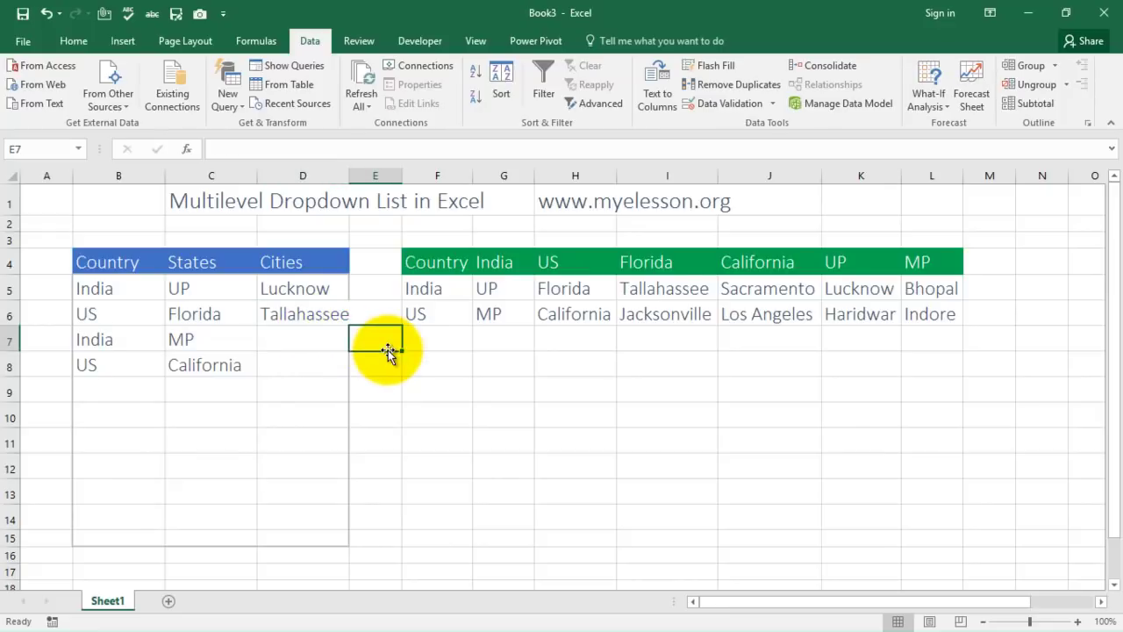
# Choose Bhopal as the city for MP in D7 and Los Angeles as the city for California in D8
pyautogui.click(313, 332)
pyautogui.click(355, 342)
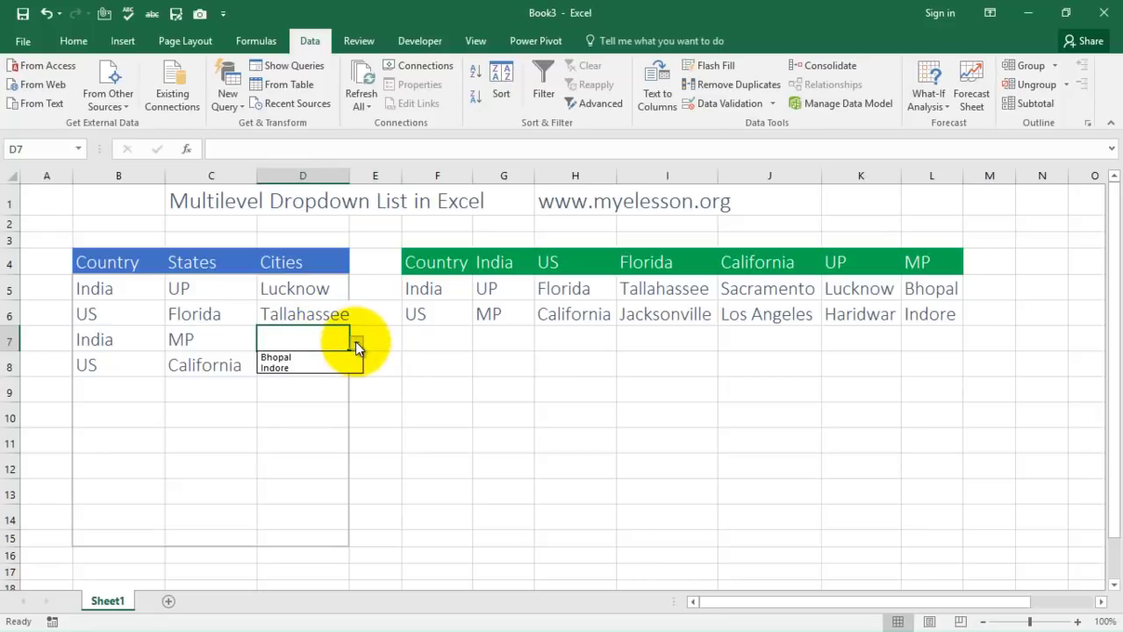
pyautogui.click(315, 356)
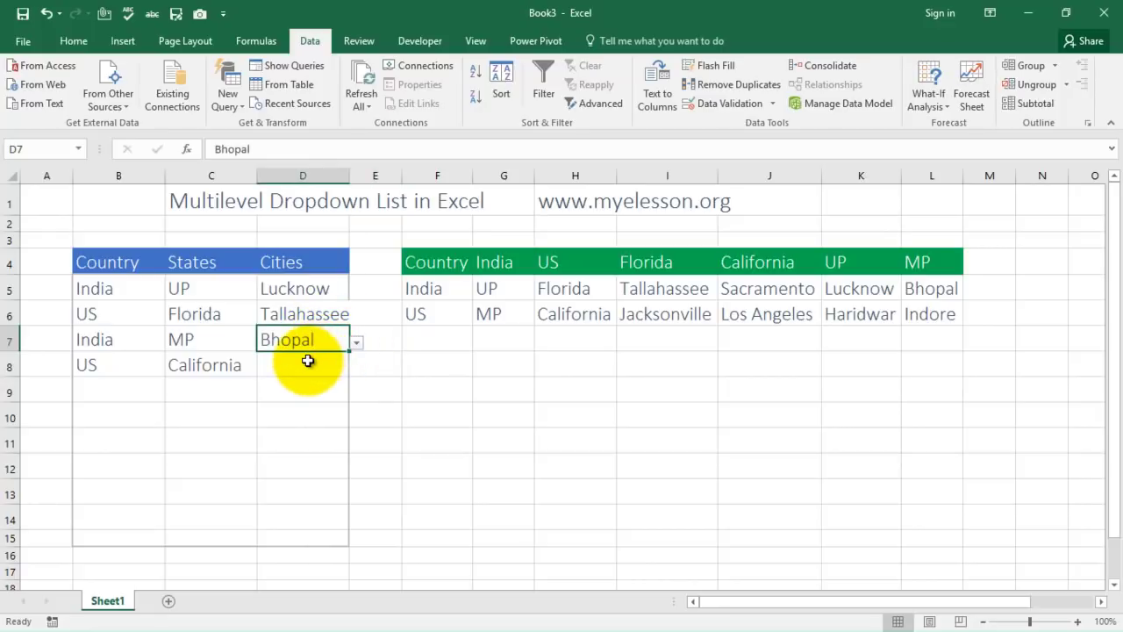
pyautogui.click(302, 367)
pyautogui.click(358, 367)
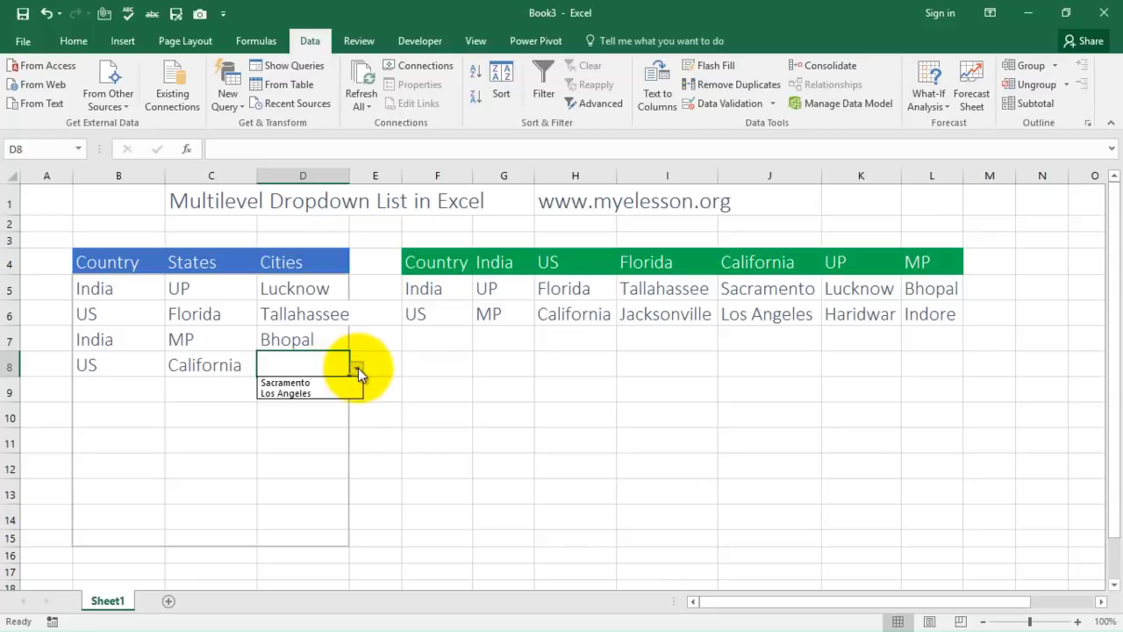
pyautogui.click(314, 393)
pyautogui.click(417, 398)
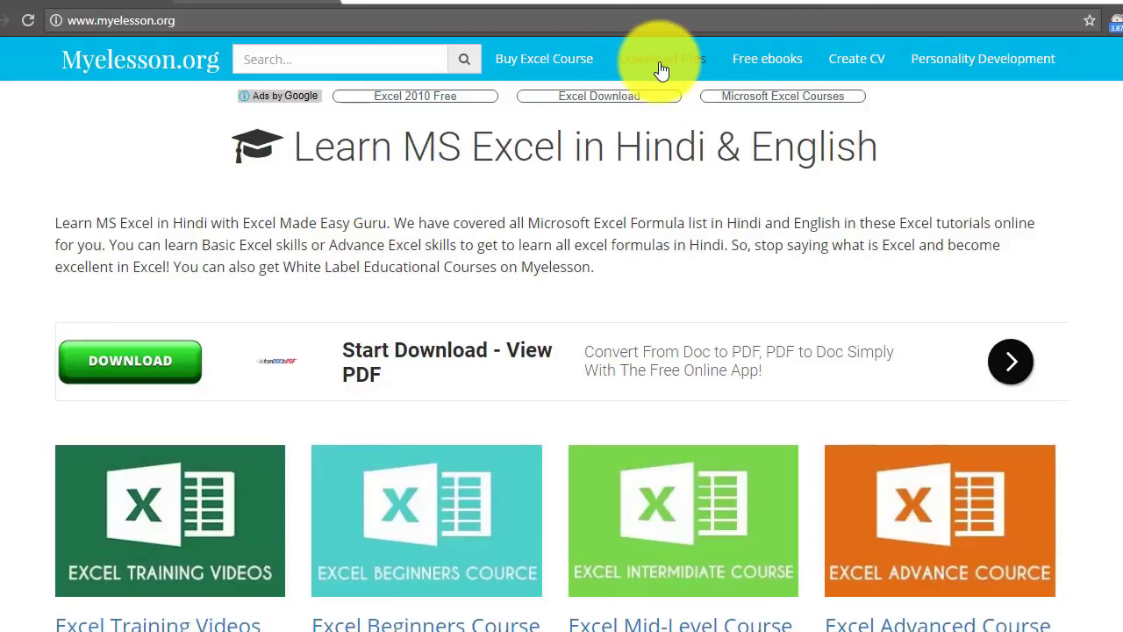
# Switch to the YouTube page of the 10 Most Used Excel Formula video and look through its description and comments
pyautogui.click(250, 2)
pyautogui.scroll(-3, 275, 450)
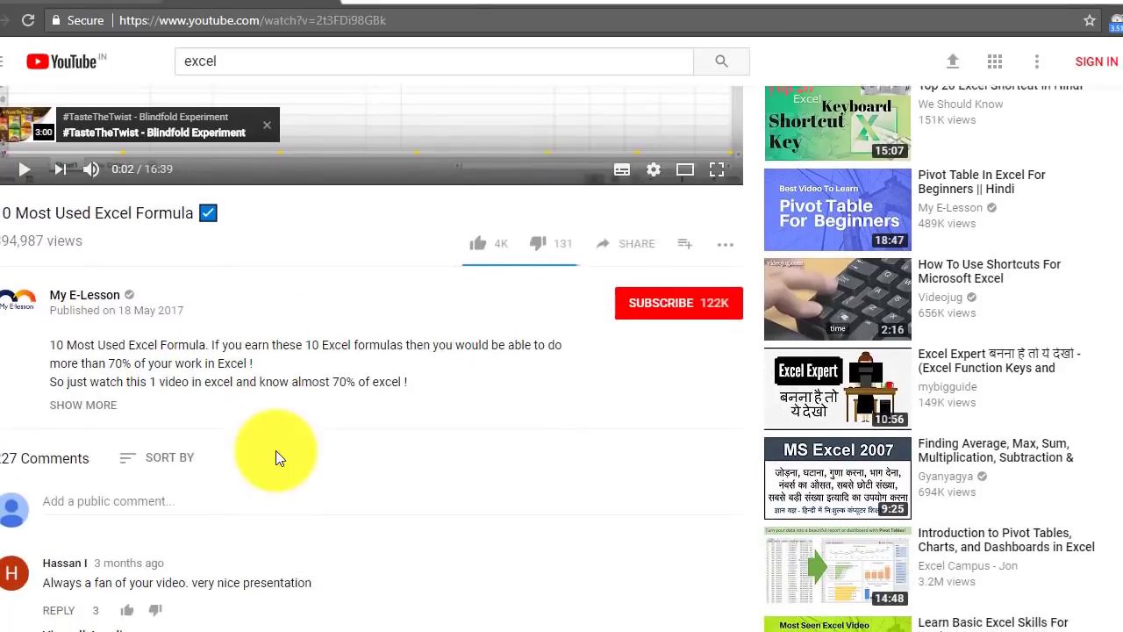
pyautogui.scroll(-3, 275, 451)
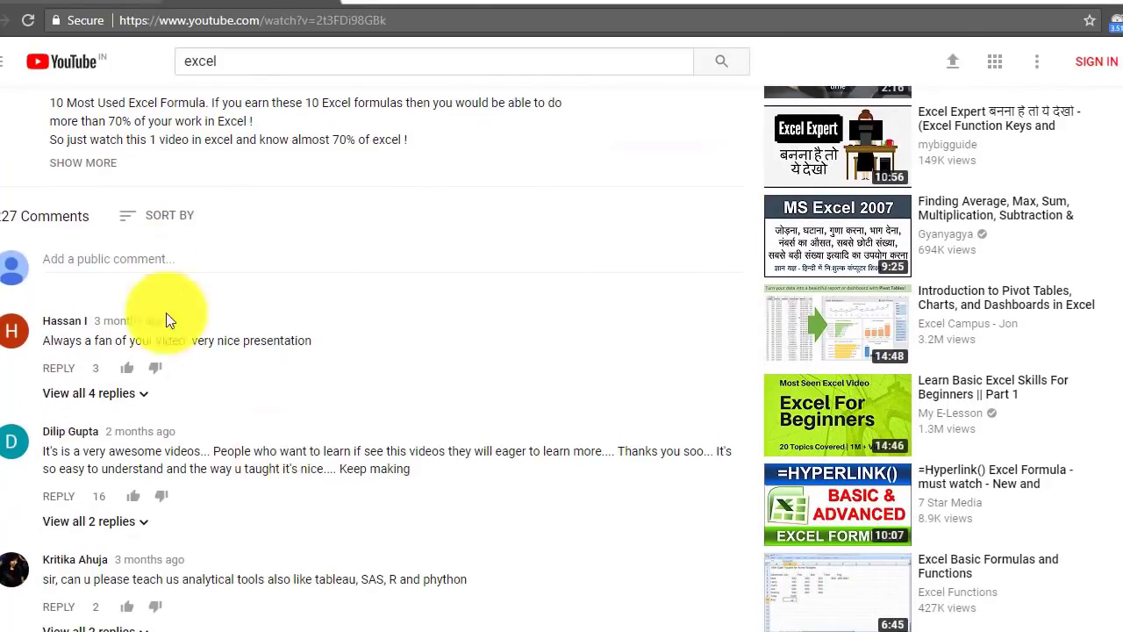
pyautogui.scroll(-1, 254, 389)
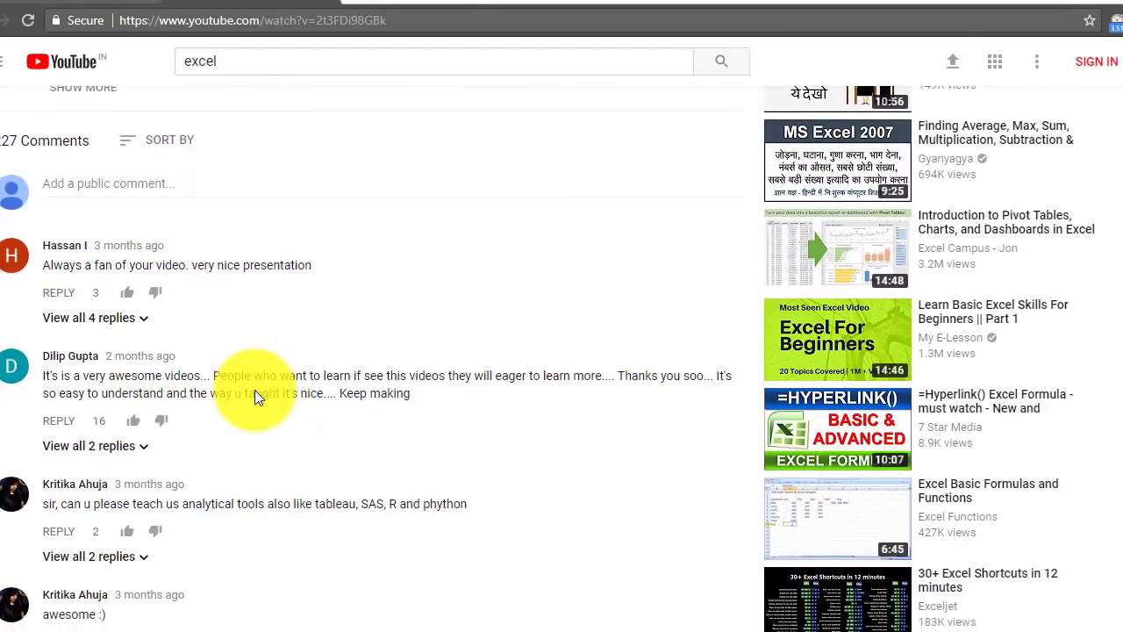
pyautogui.scroll(3, 419, 264)
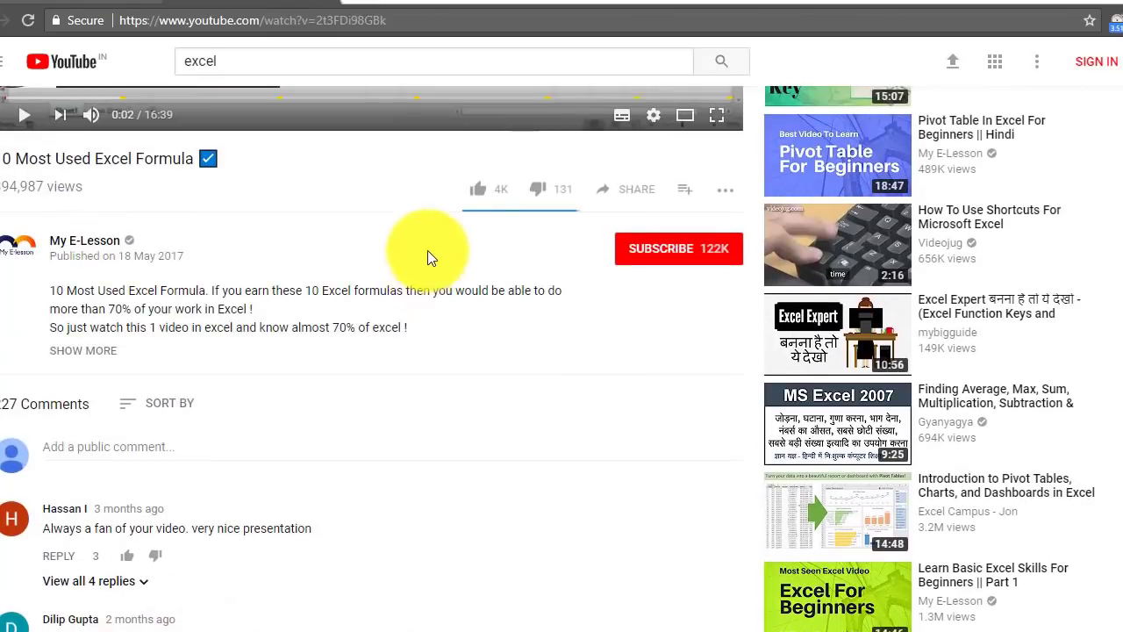
pyautogui.scroll(2, 404, 334)
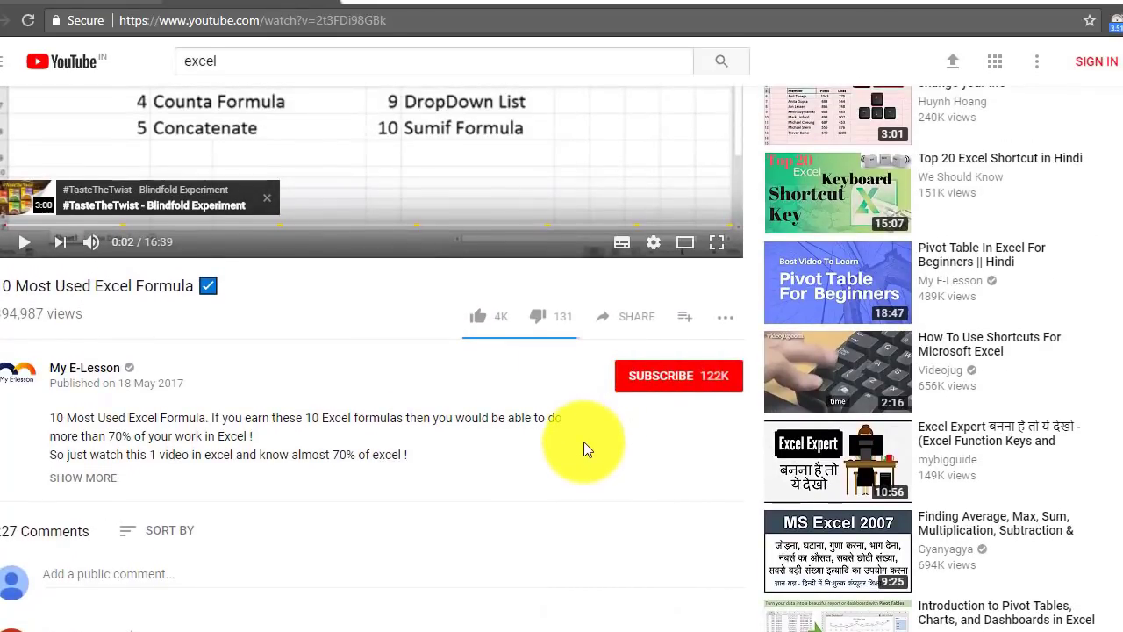
pyautogui.scroll(-3, 584, 441)
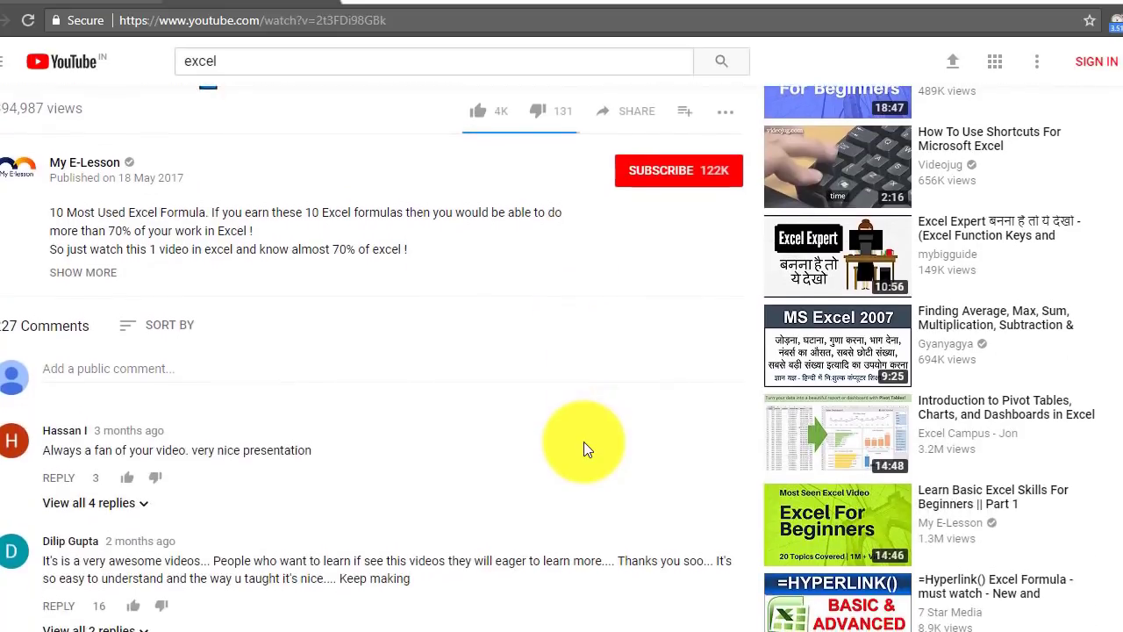